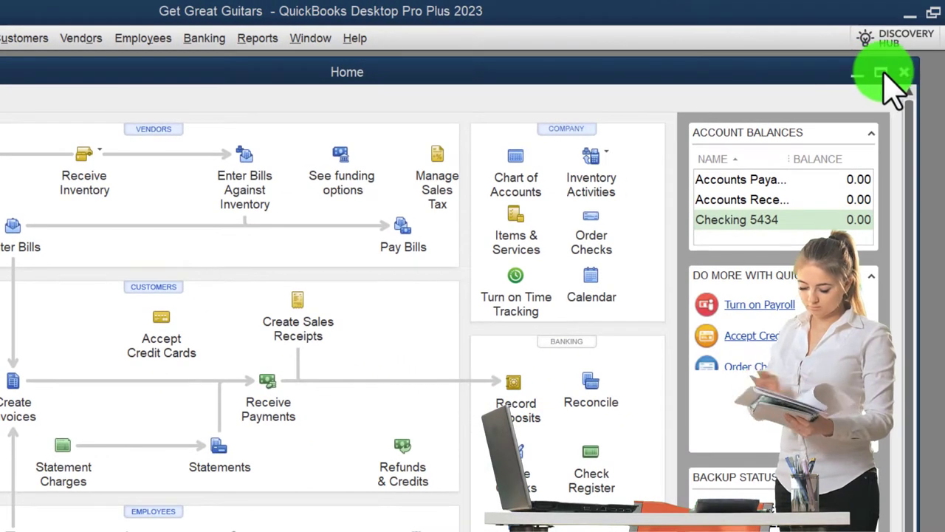
# Maximize the Home page window and check that the open window list is enabled in the view options
pyautogui.click(881, 72)
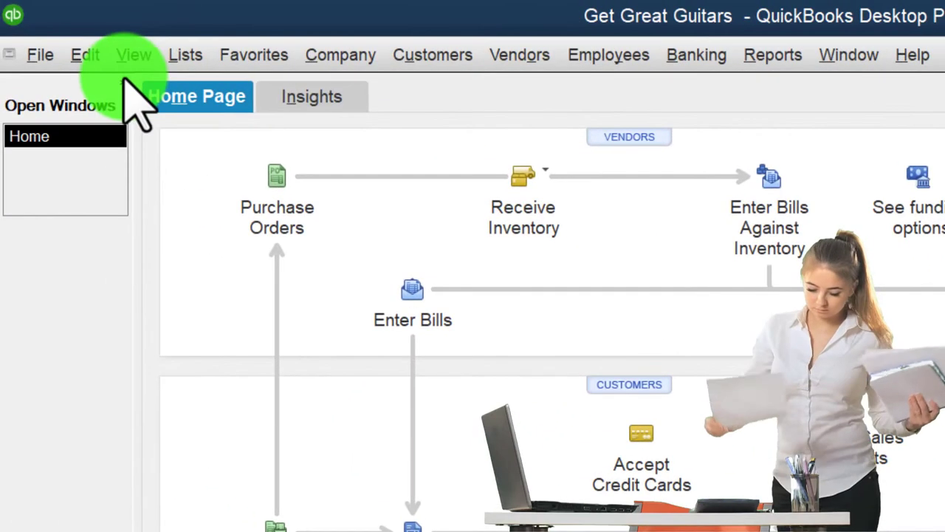
pyautogui.click(133, 57)
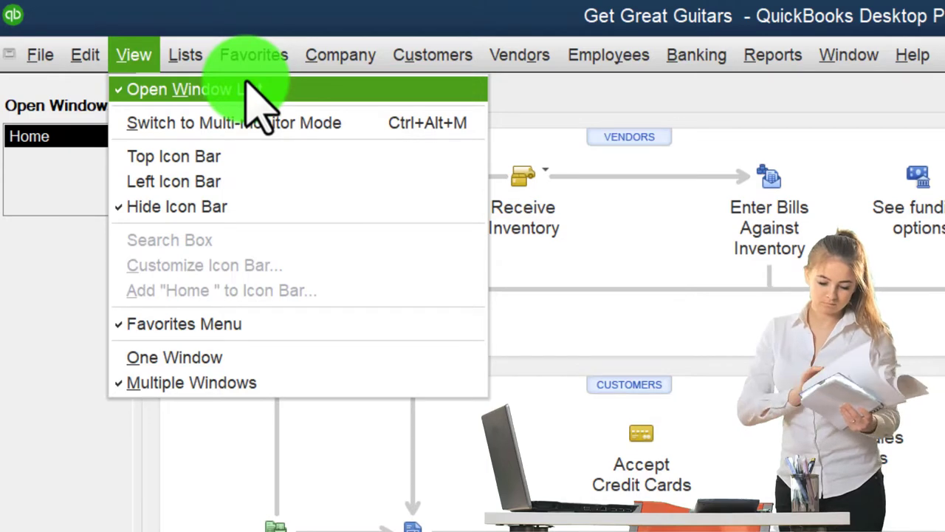
pyautogui.click(38, 274)
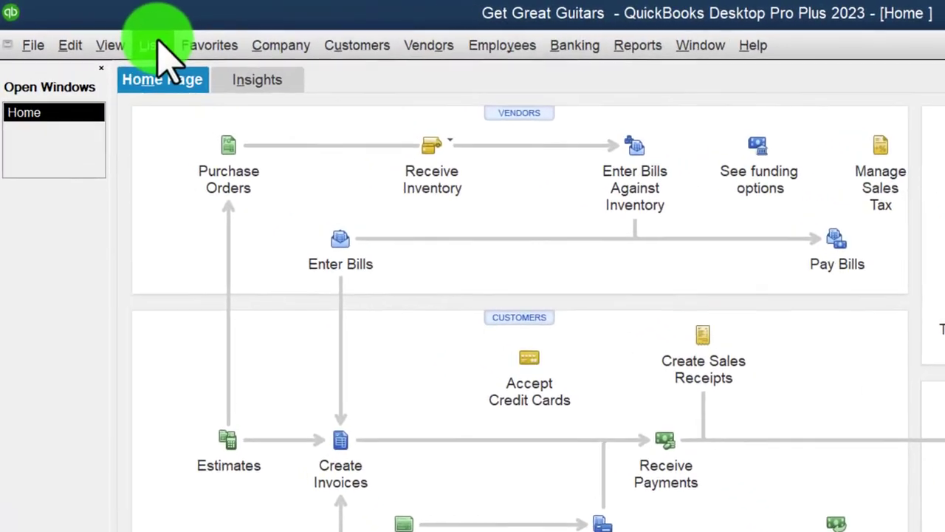
# Open the Item List and start a new item of type Inventory Part
pyautogui.click(155, 45)
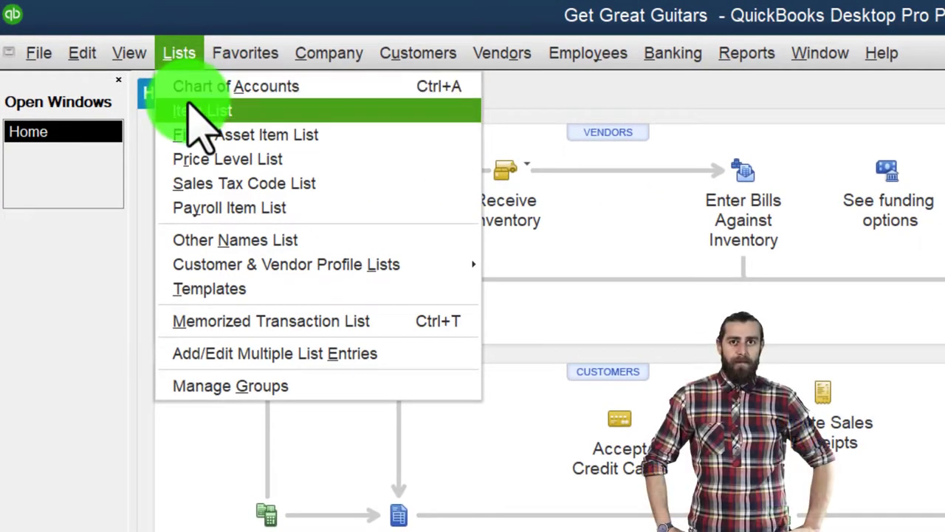
pyautogui.click(240, 113)
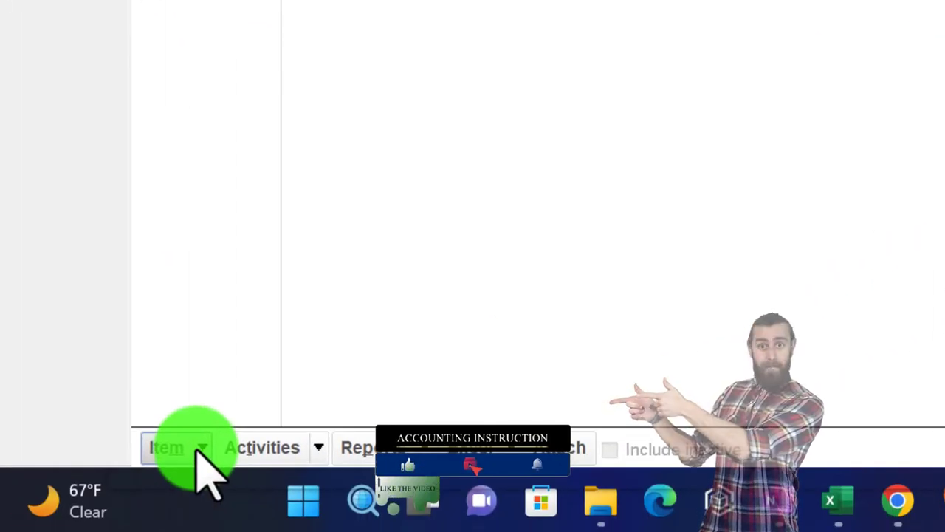
pyautogui.click(177, 448)
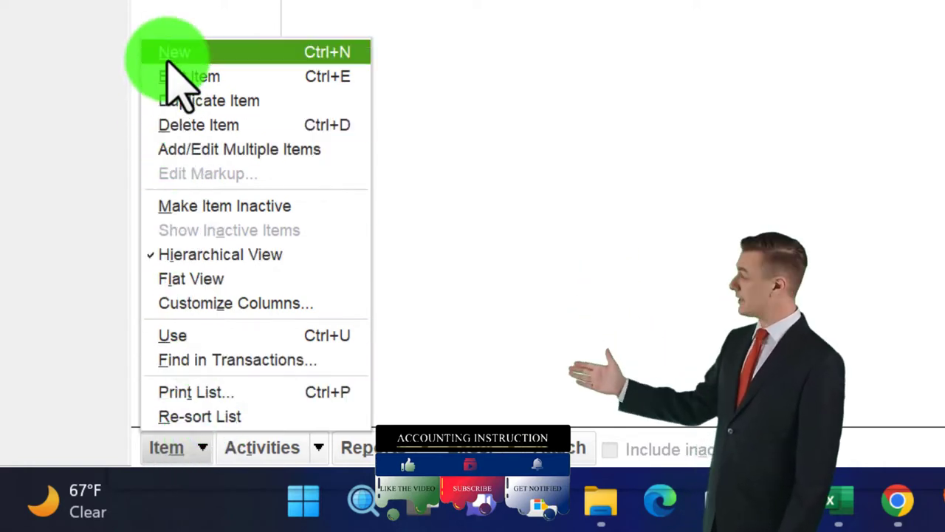
pyautogui.click(168, 57)
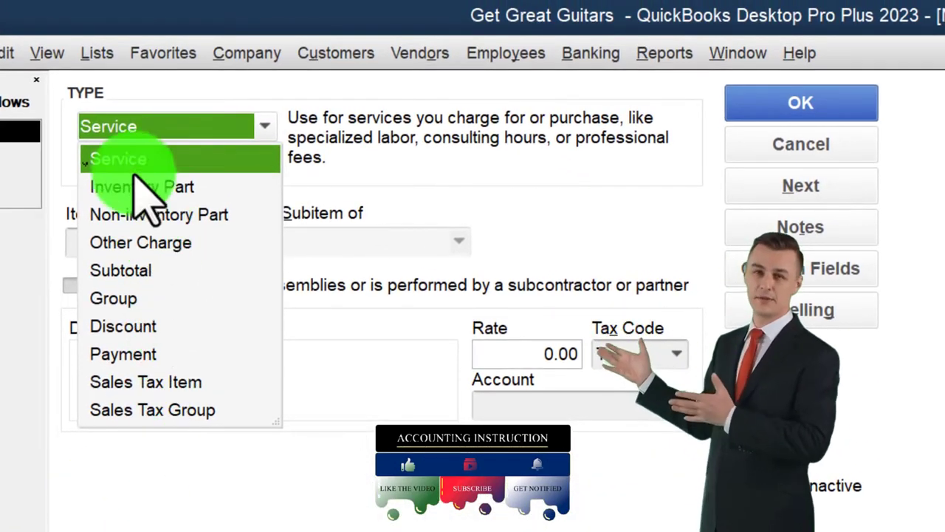
pyautogui.click(137, 159)
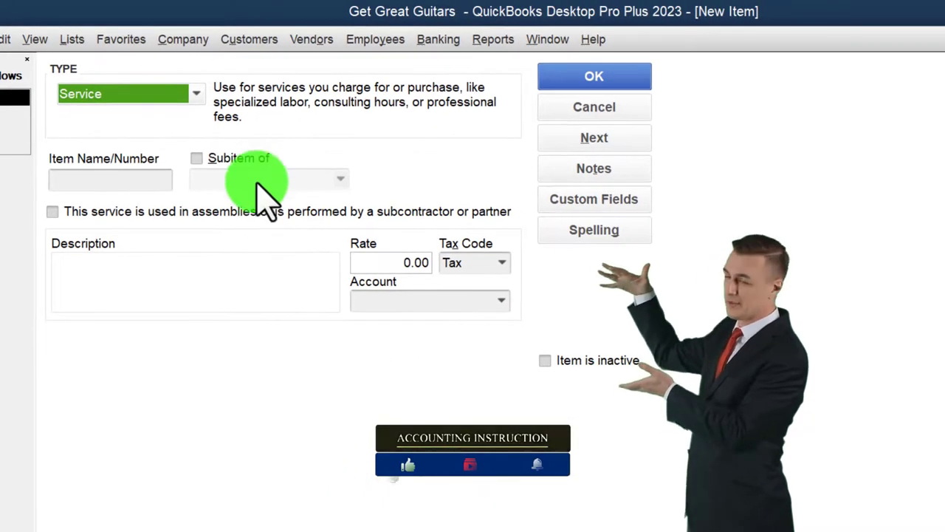
pyautogui.click(200, 102)
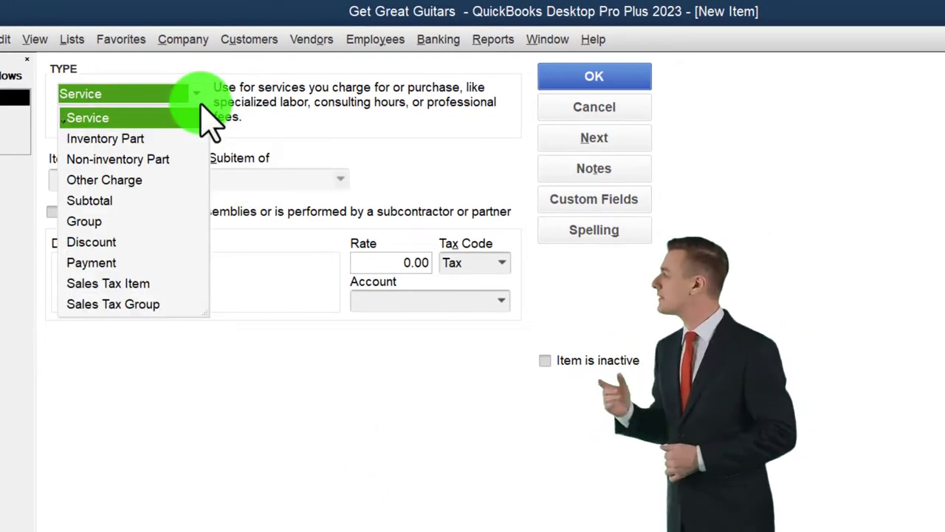
pyautogui.click(136, 138)
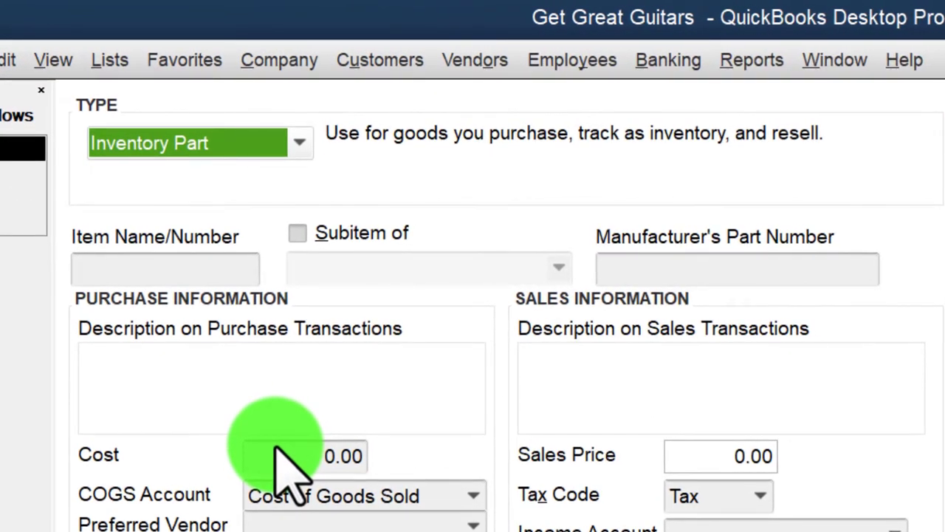
# Step through the new inventory part's name, part number, purchase and sales fields up to the income account
pyautogui.press('Tab')
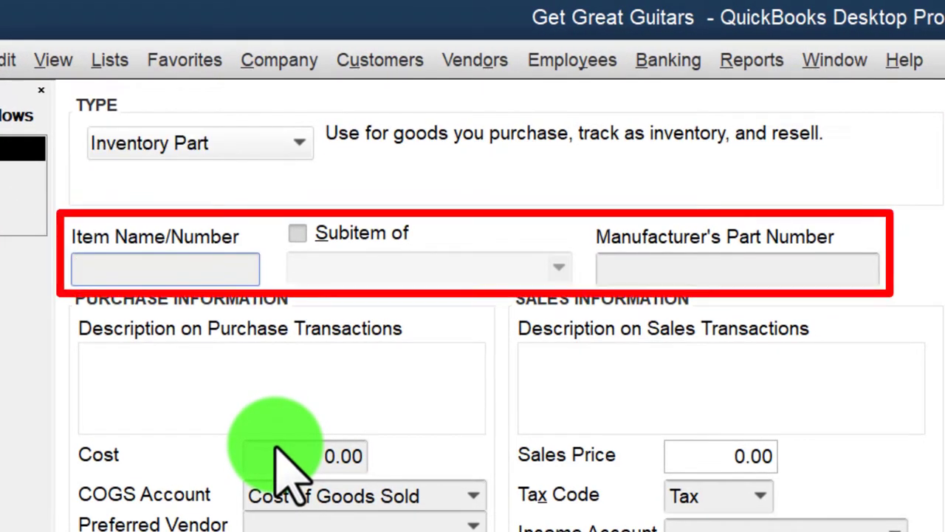
pyautogui.press('Tab')
pyautogui.press('Tab')
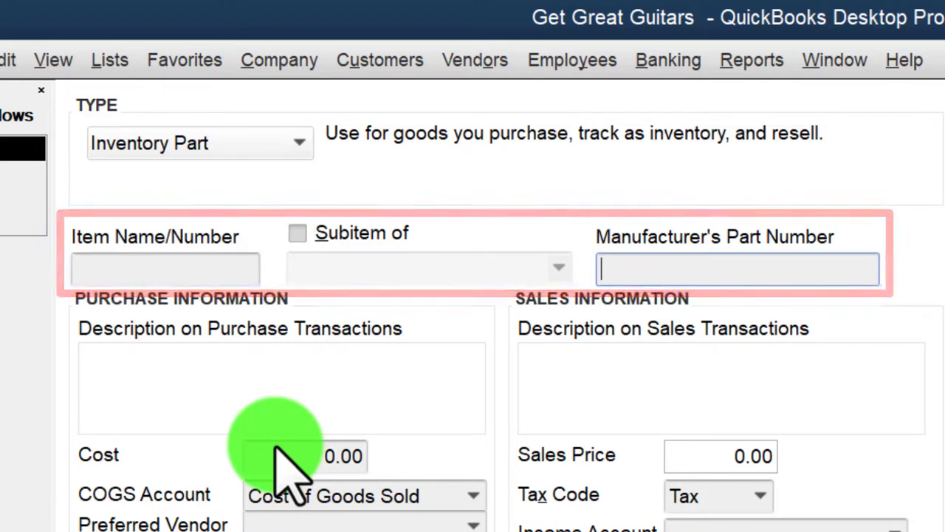
pyautogui.press('Tab')
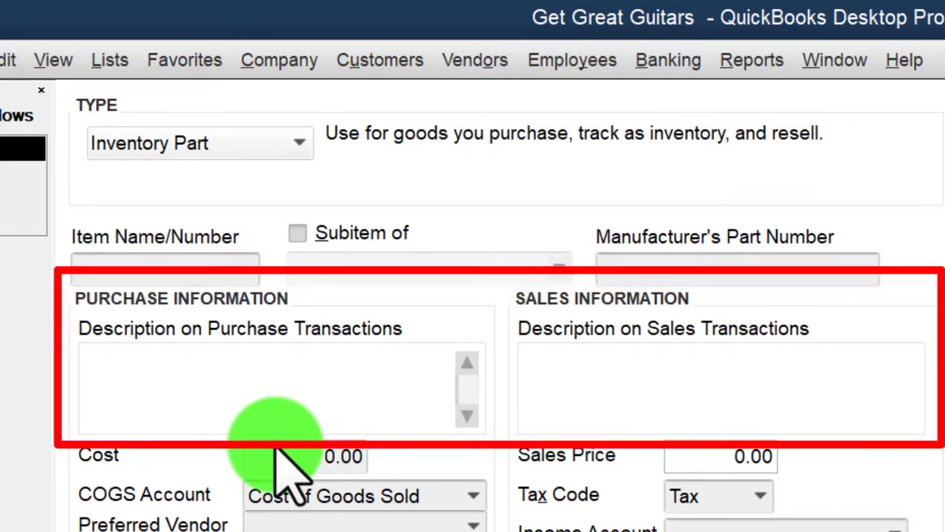
pyautogui.press('Tab')
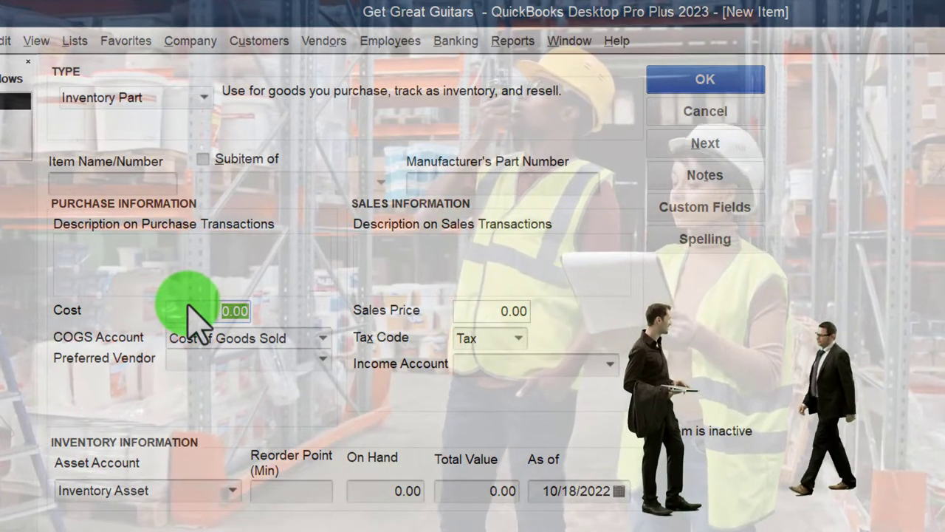
pyautogui.press('Tab')
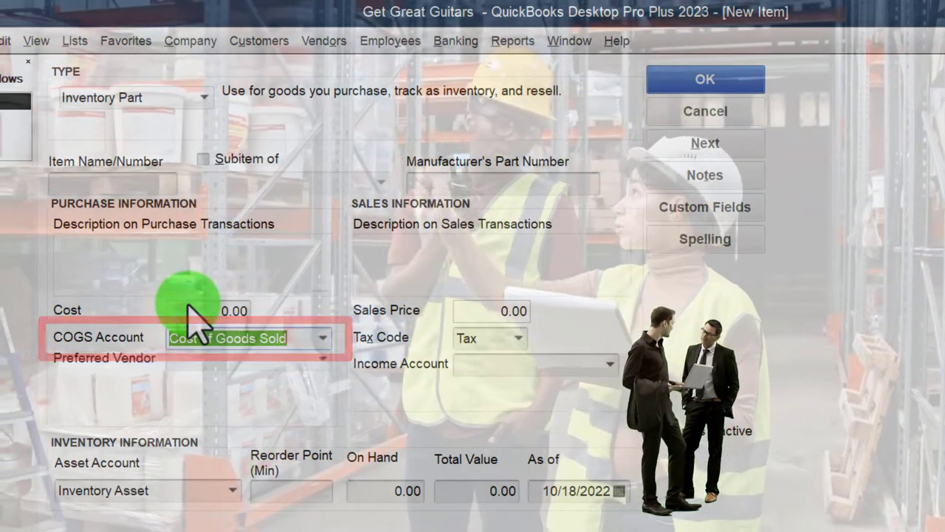
pyautogui.press('Tab')
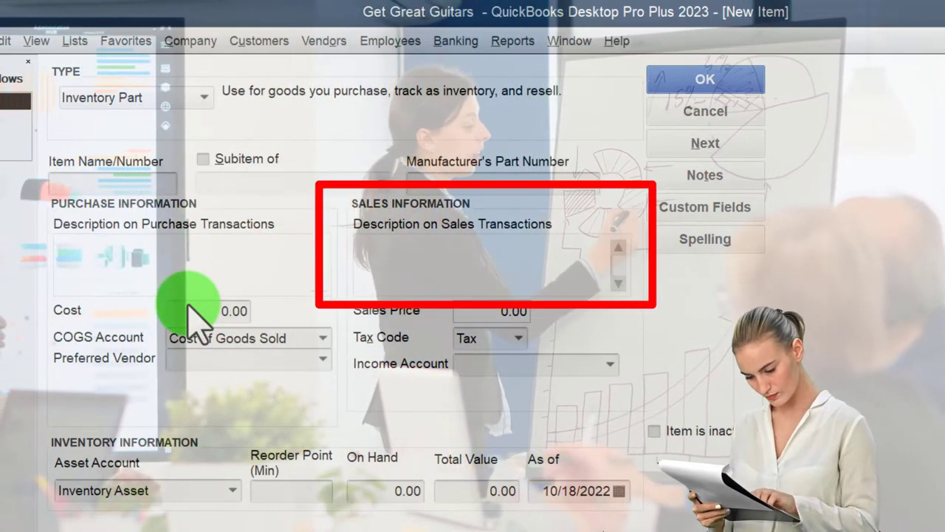
pyautogui.press('Tab')
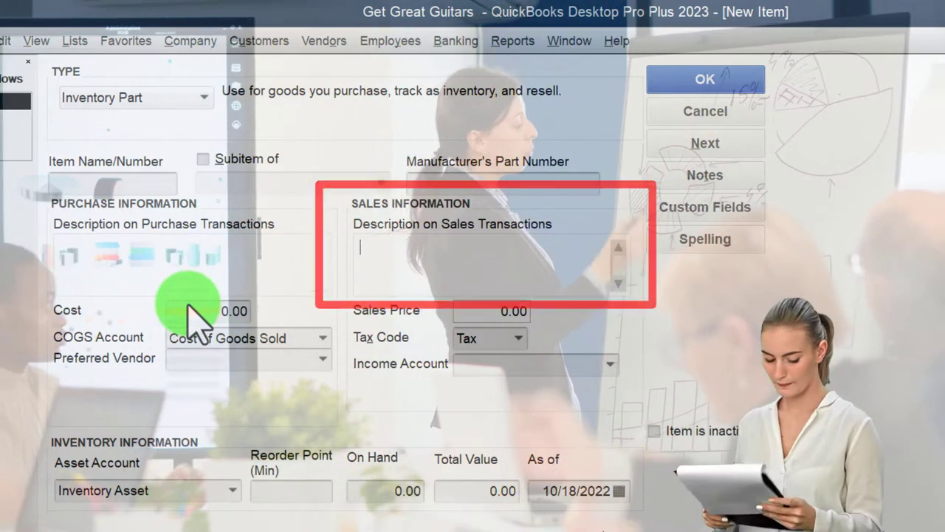
pyautogui.press('Tab')
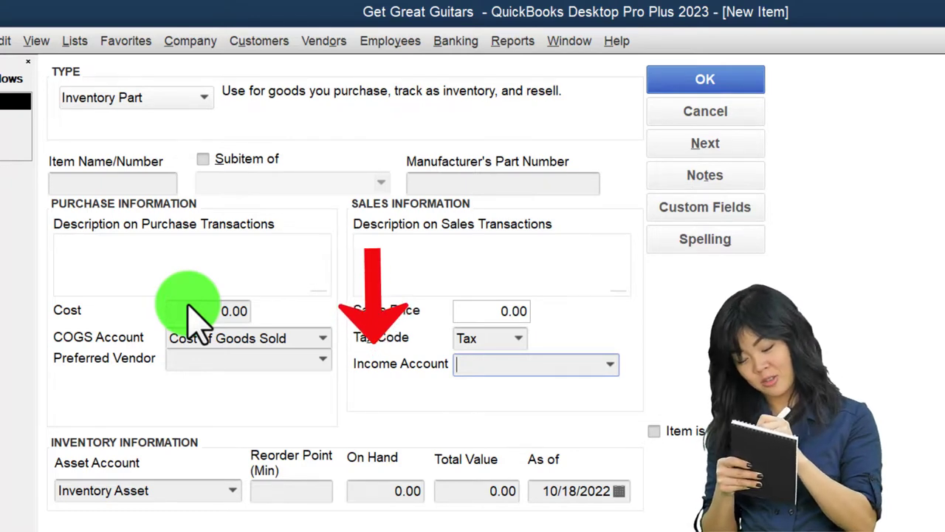
# Review the new item's inventory information fields: asset account, reorder point, on hand, total value and as-of date
pyautogui.press('Tab')
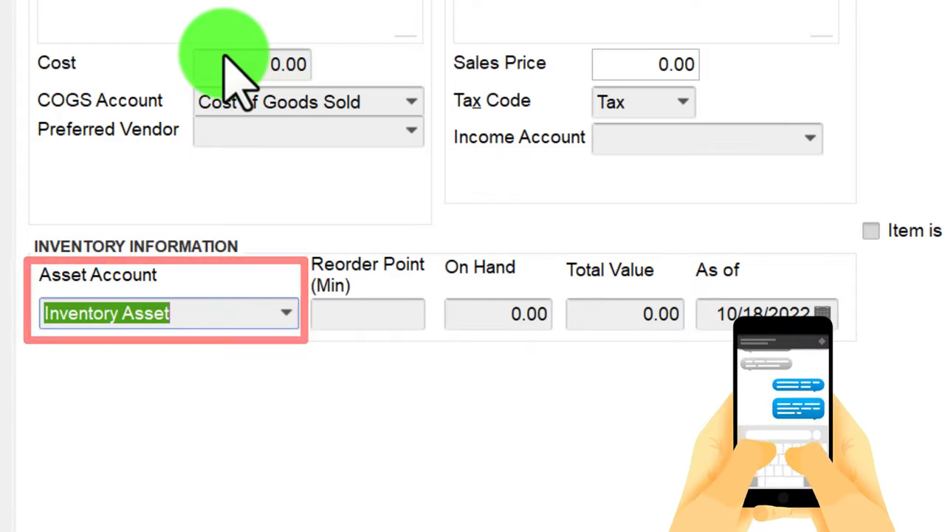
pyautogui.press('Tab')
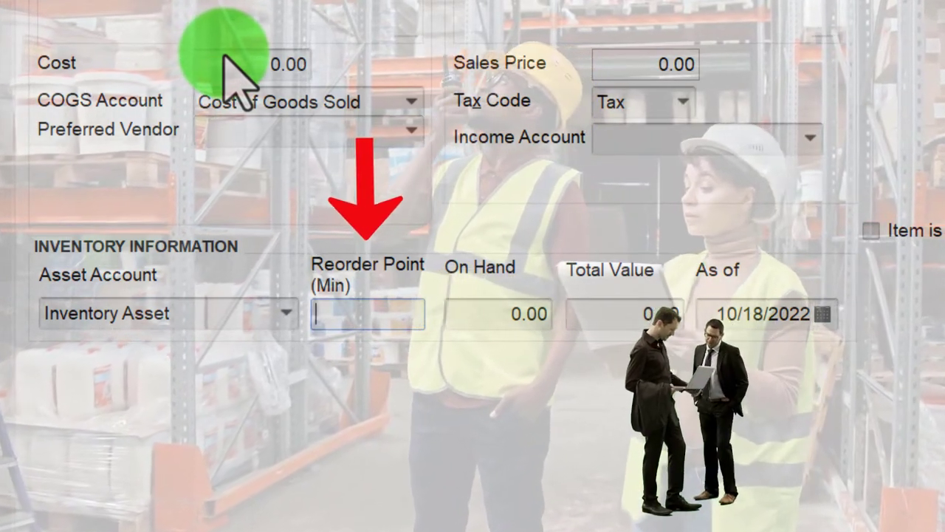
pyautogui.press('Tab')
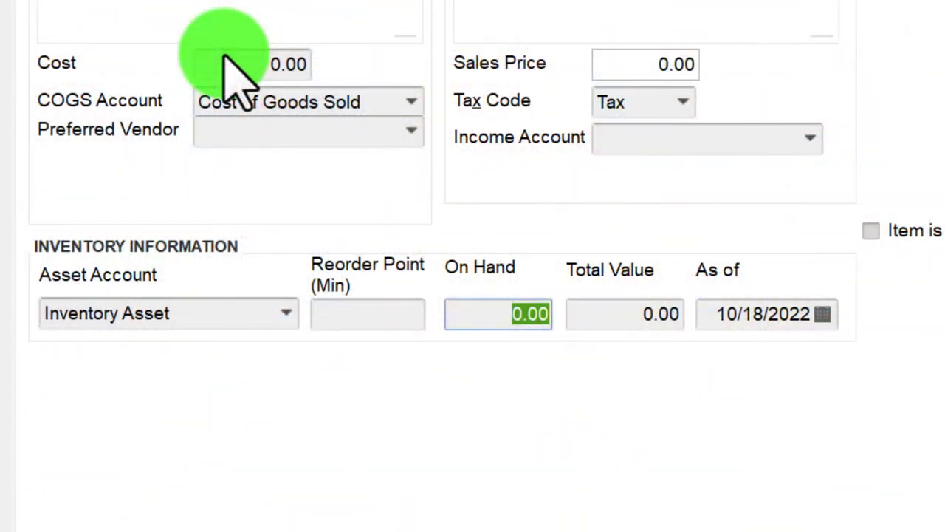
pyautogui.press('Tab')
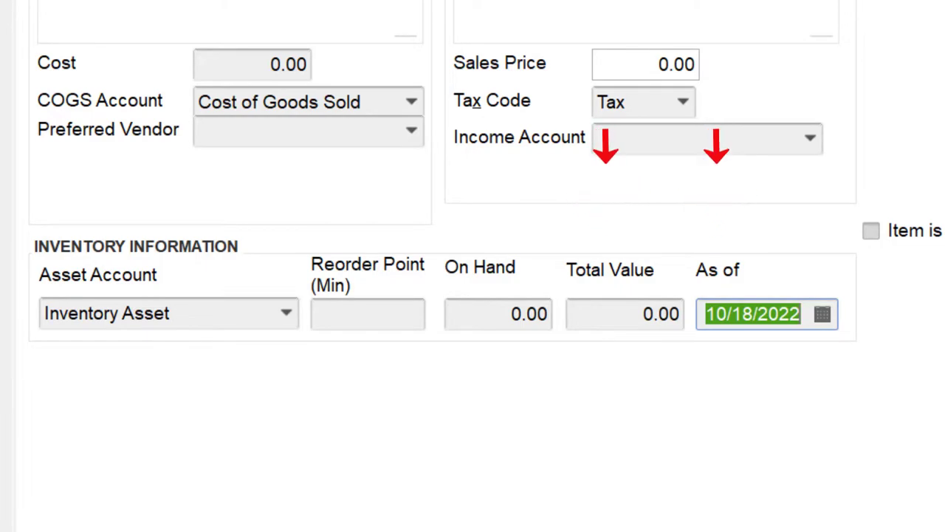
# Close the new item form without saving and look at the Item List's Add/Edit Multiple Items option
pyautogui.click(934, 33)
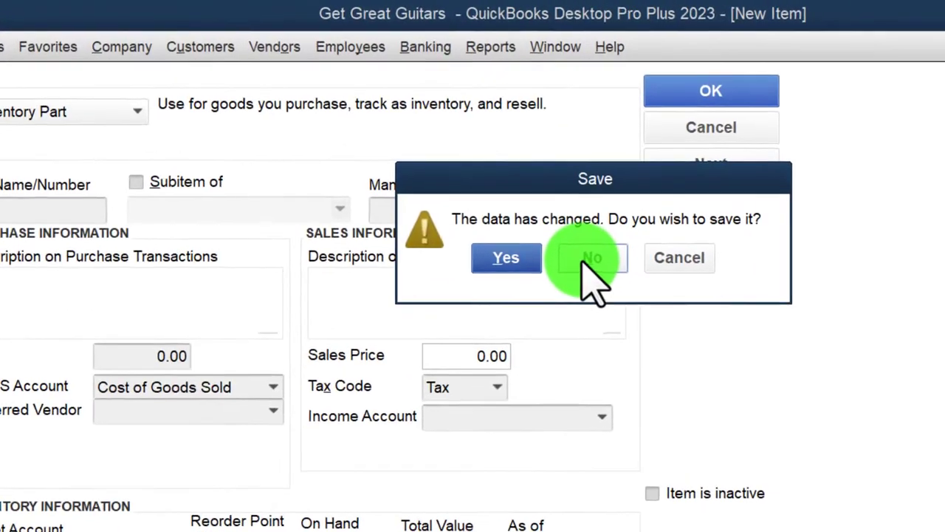
pyautogui.click(413, 179)
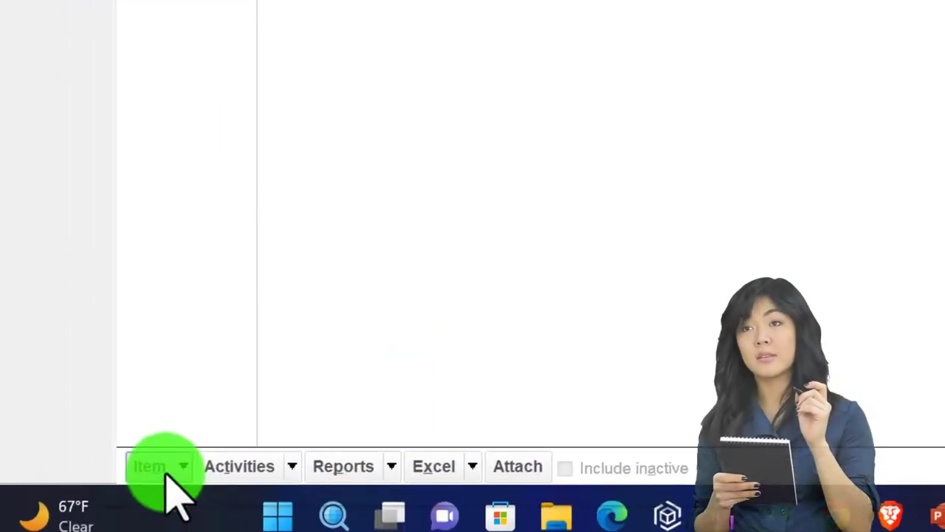
pyautogui.click(189, 454)
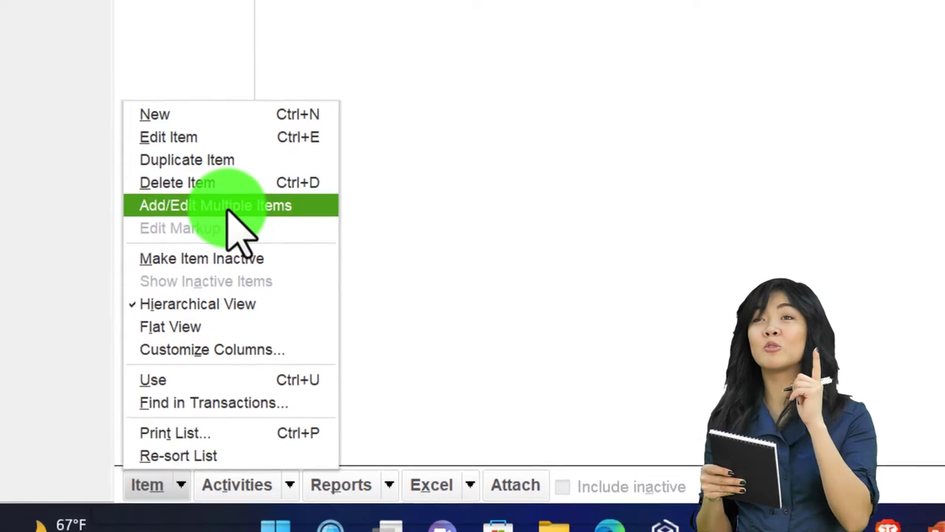
pyautogui.click(244, 174)
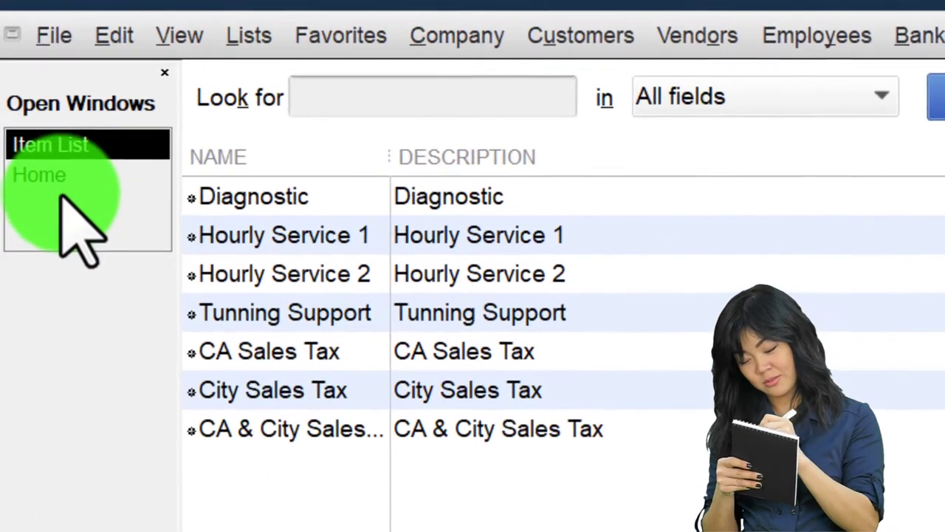
# Return to the Home page and open the form for receiving inventory with a bill
pyautogui.click(67, 179)
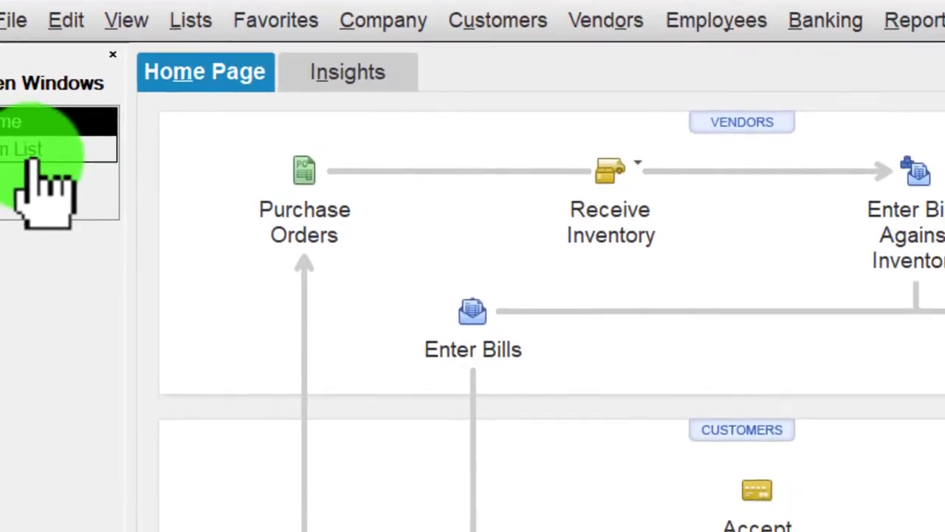
pyautogui.click(624, 174)
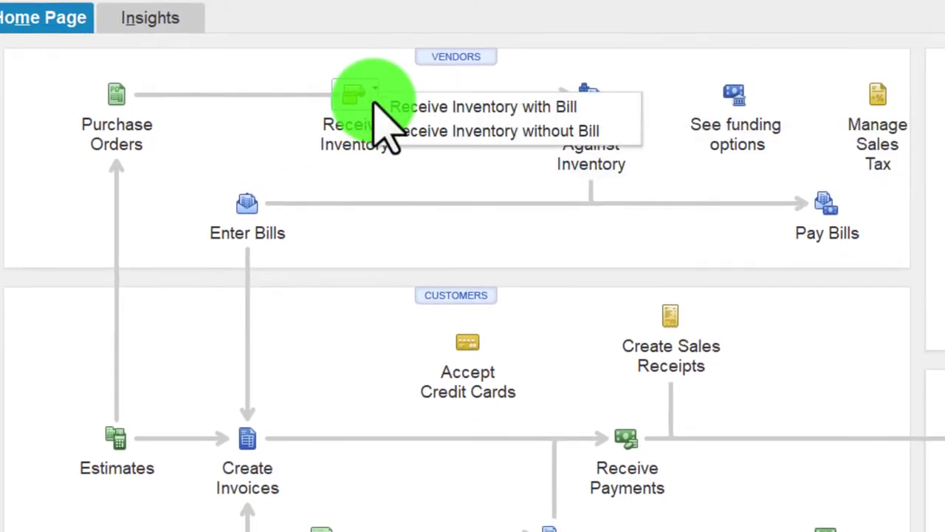
pyautogui.click(396, 109)
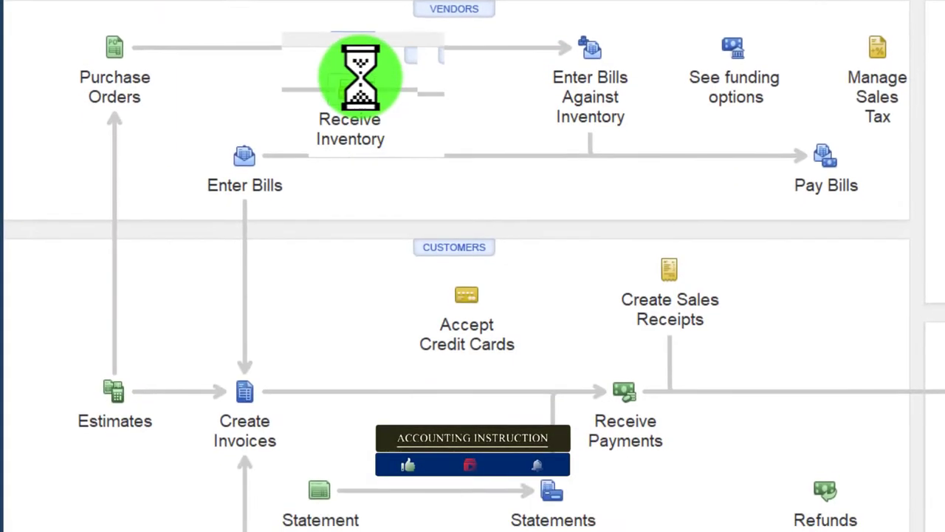
# Start a new item from the bill's first item line, try the Non-inventory Part type, and set the type back to Inventory Part
pyautogui.click(218, 358)
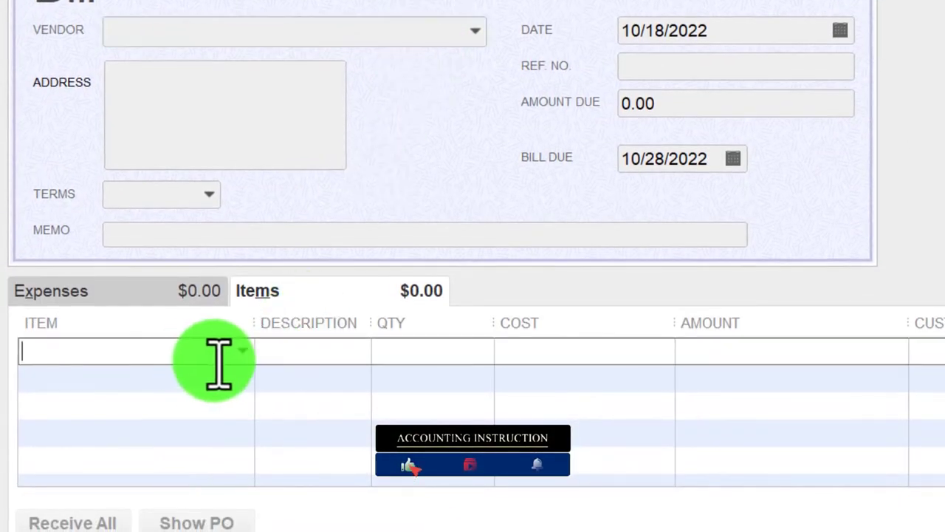
pyautogui.click(245, 350)
pyautogui.click(131, 382)
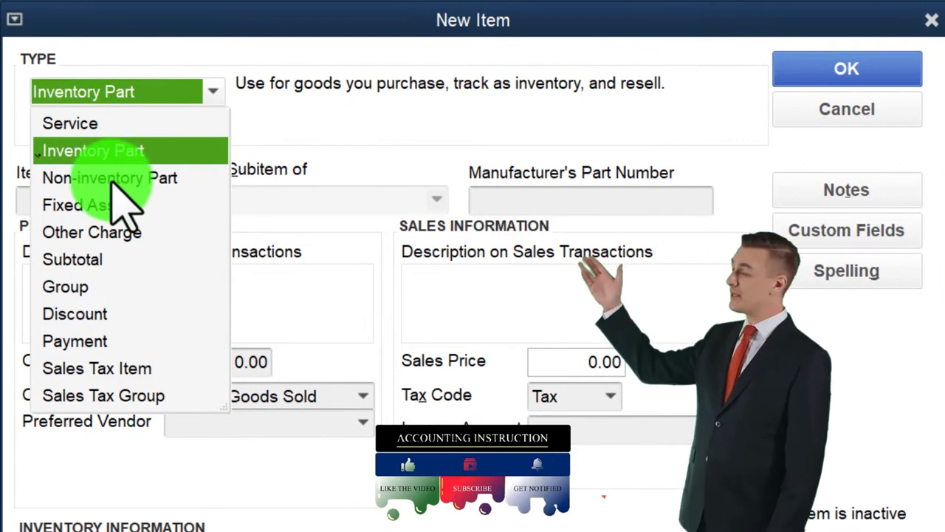
pyautogui.click(112, 179)
pyautogui.click(213, 90)
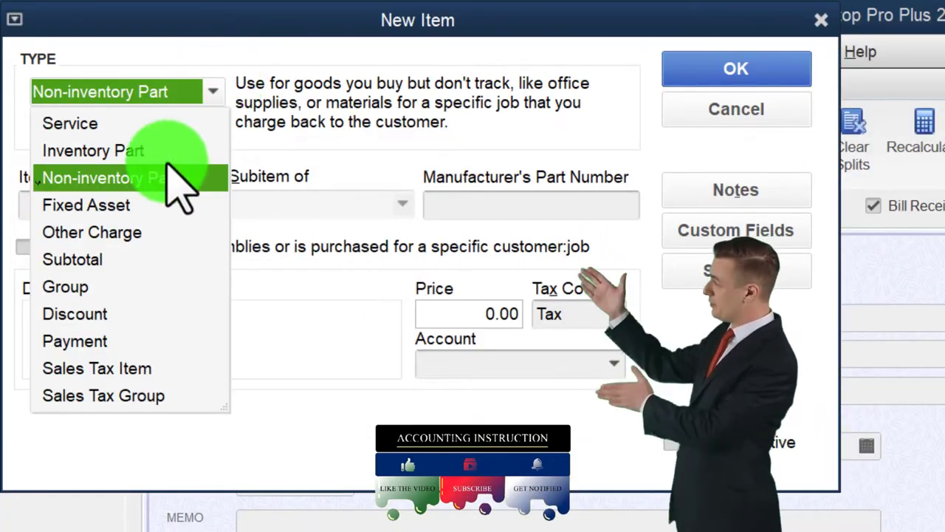
pyautogui.click(169, 154)
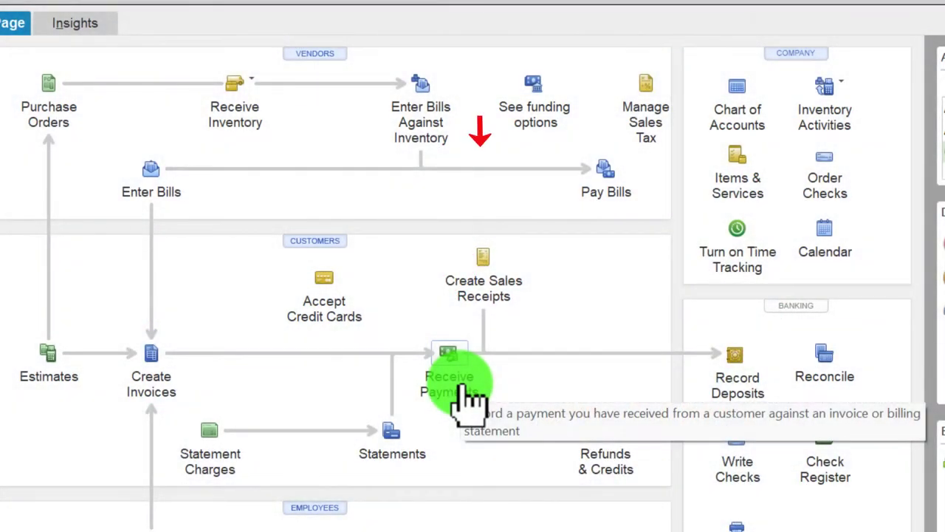
# Open a new sales receipt from the Home page and display the available items for its first line
pyautogui.click(496, 270)
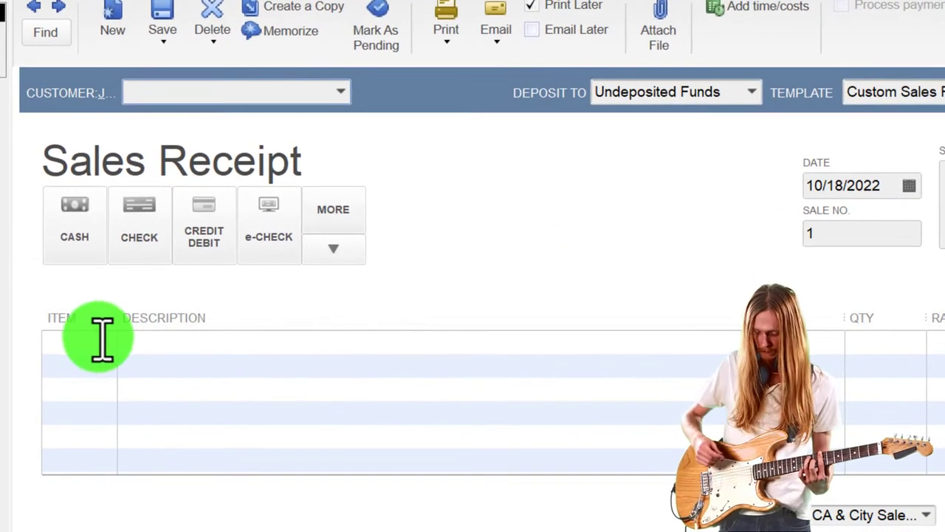
pyautogui.click(102, 340)
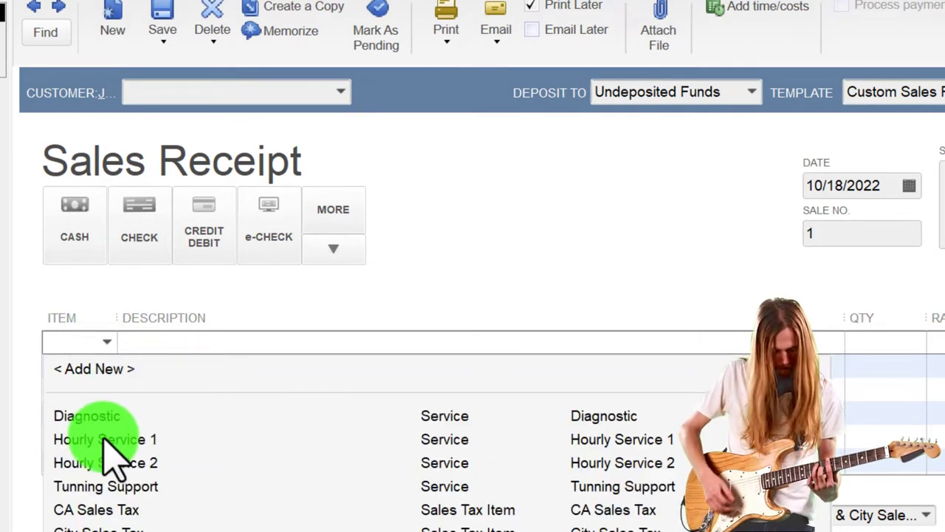
# Choose Hourly Service 1 on the sales receipt's first line, discard the receipt without recording it, and return to the Item List
pyautogui.click(103, 439)
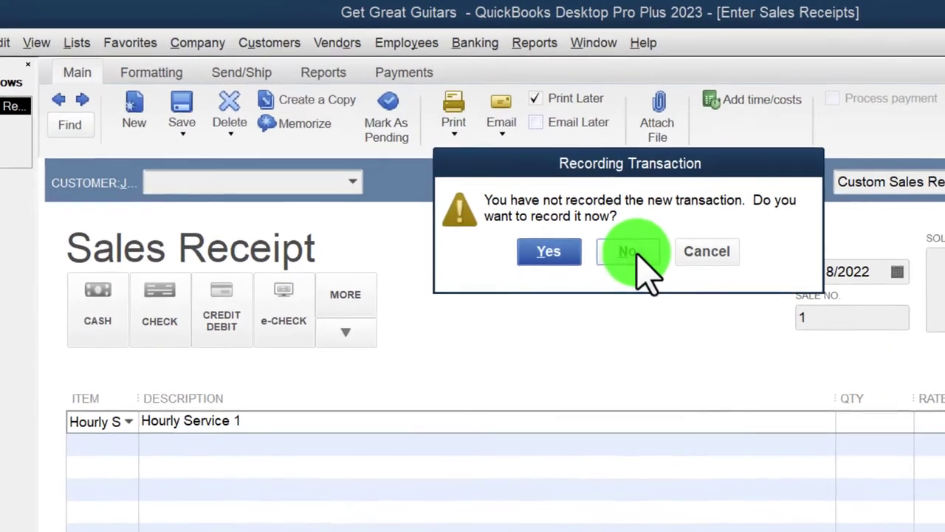
pyautogui.click(448, 179)
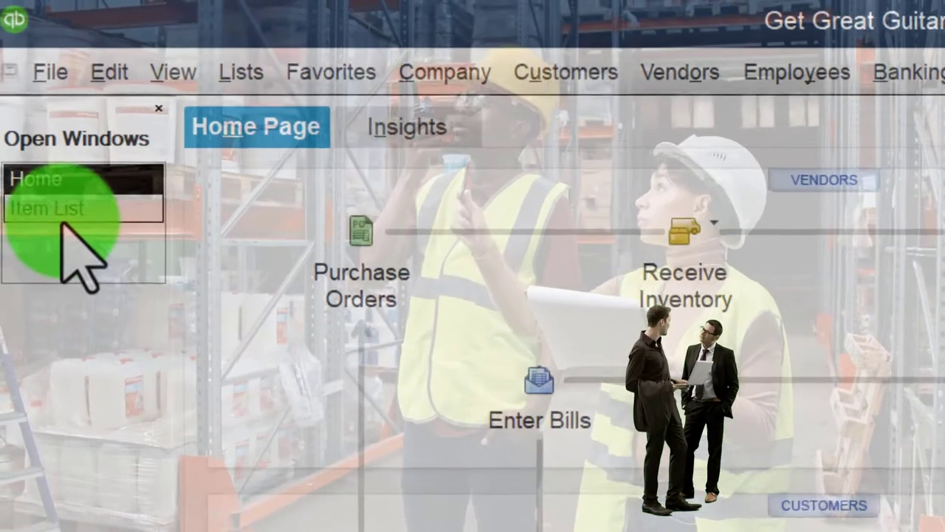
pyautogui.click(21, 130)
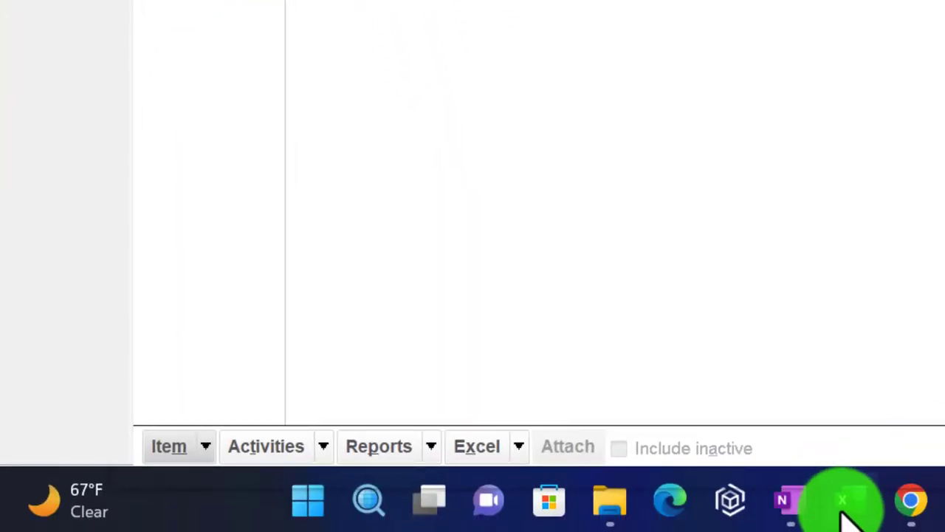
# Switch to the Service Items Worksheet in Excel and select the Item Name header on the Inventory sheet
pyautogui.click(844, 511)
pyautogui.click(507, 285)
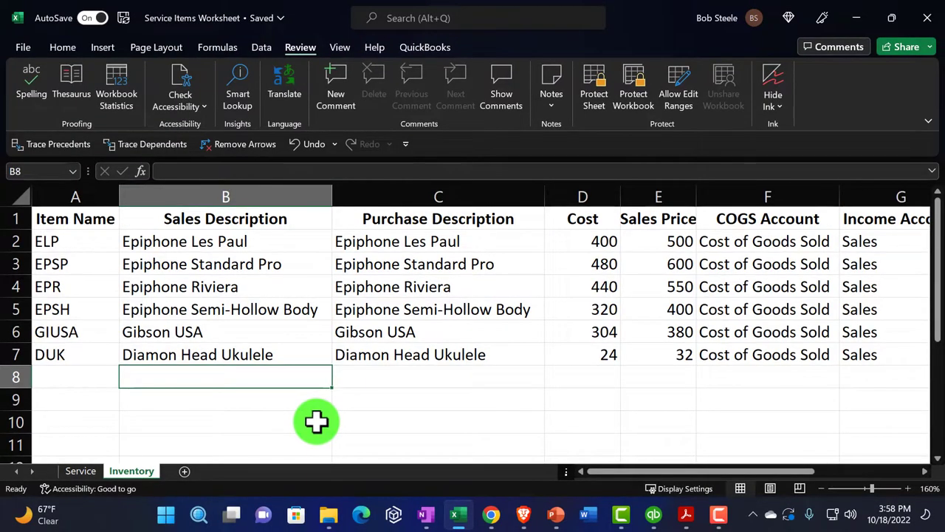
pyautogui.click(99, 227)
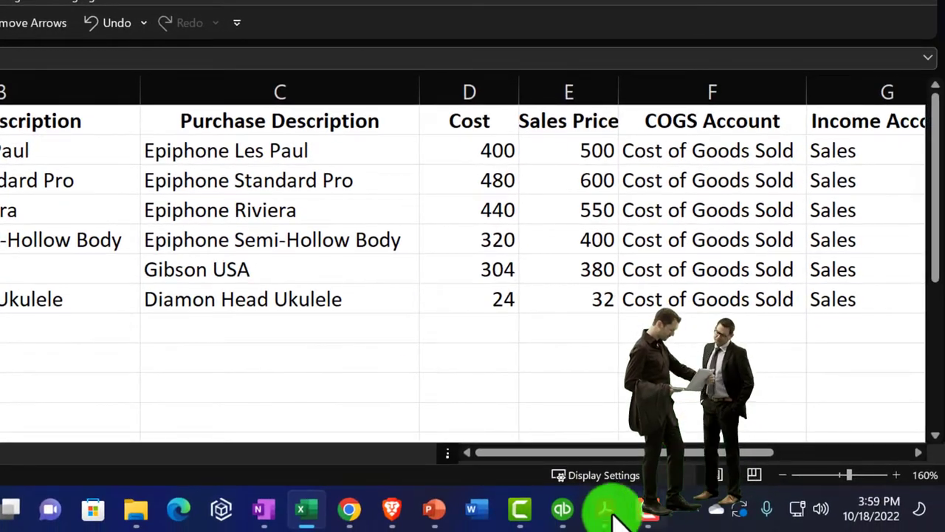
pyautogui.click(607, 511)
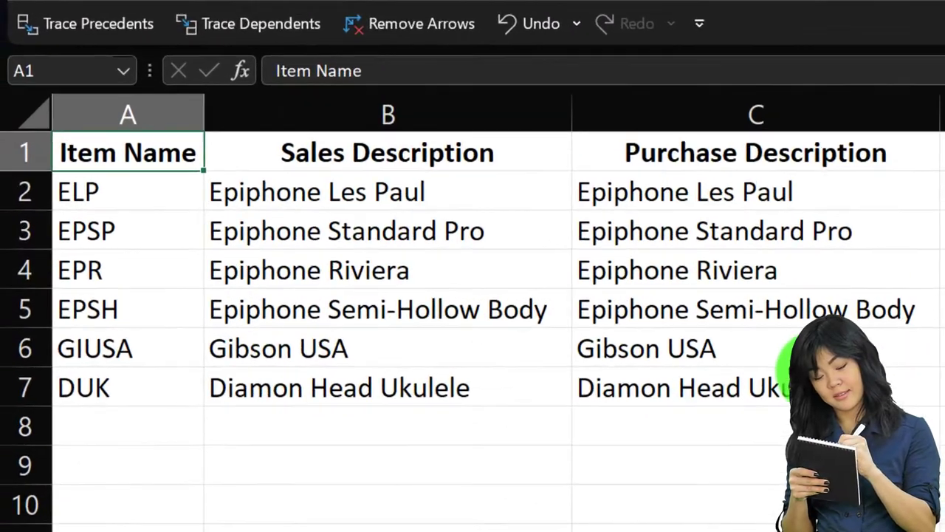
# Examine the header row from Item Name to Cost and the item name of the first inventory entry
pyautogui.press('Down')
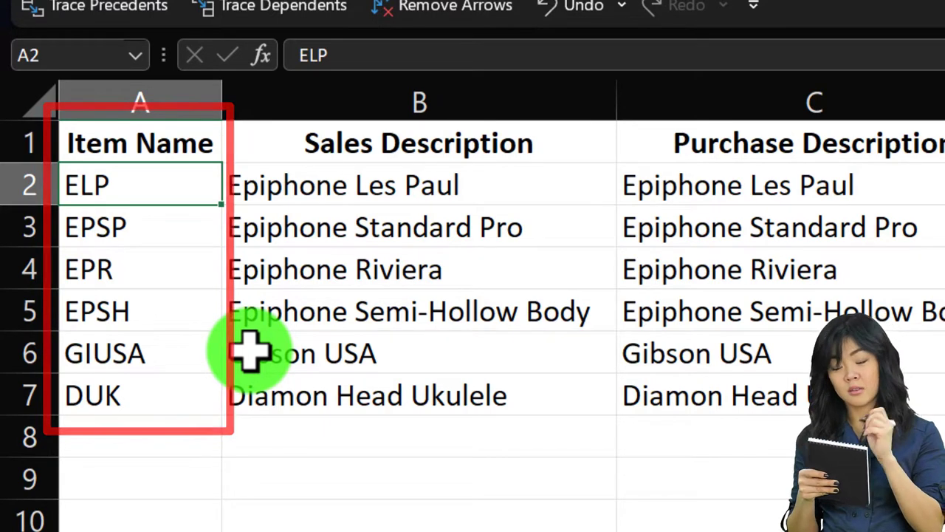
pyautogui.press('Up')
pyautogui.press('Right')
pyautogui.press('Right')
pyautogui.press('Right')
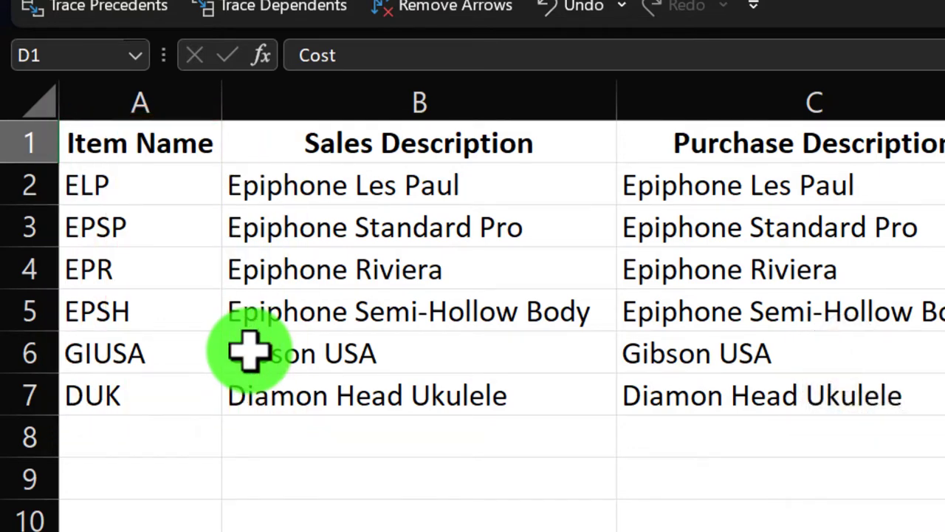
pyautogui.press('Down')
pyautogui.press('Left')
pyautogui.press('Left')
pyautogui.press('Left')
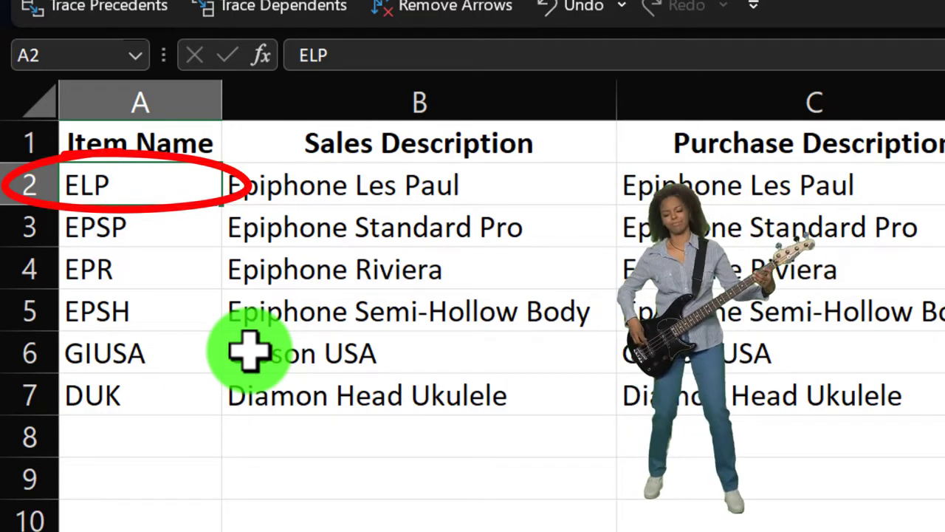
# Review the Epiphone Les Paul row's sales and purchase descriptions, cost, sales price and COGS account
pyautogui.press('Right')
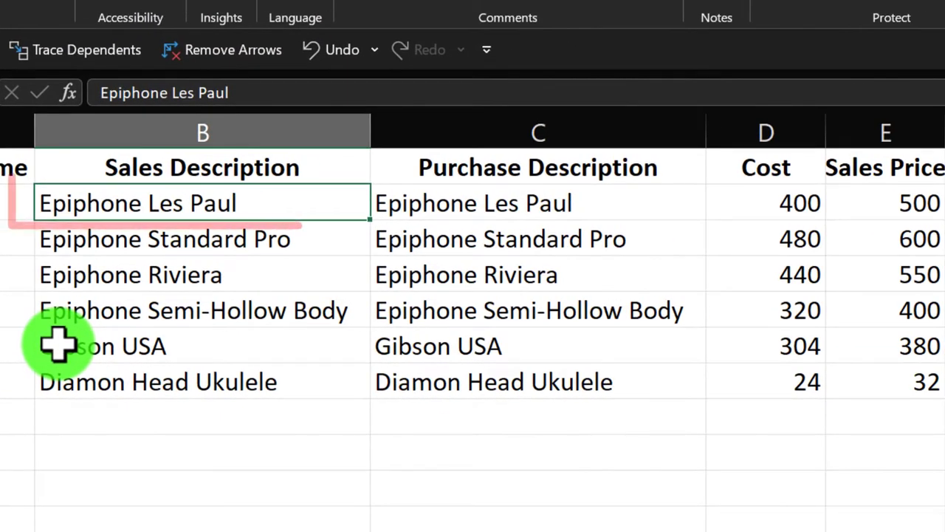
pyautogui.press('Right')
pyautogui.press('Left')
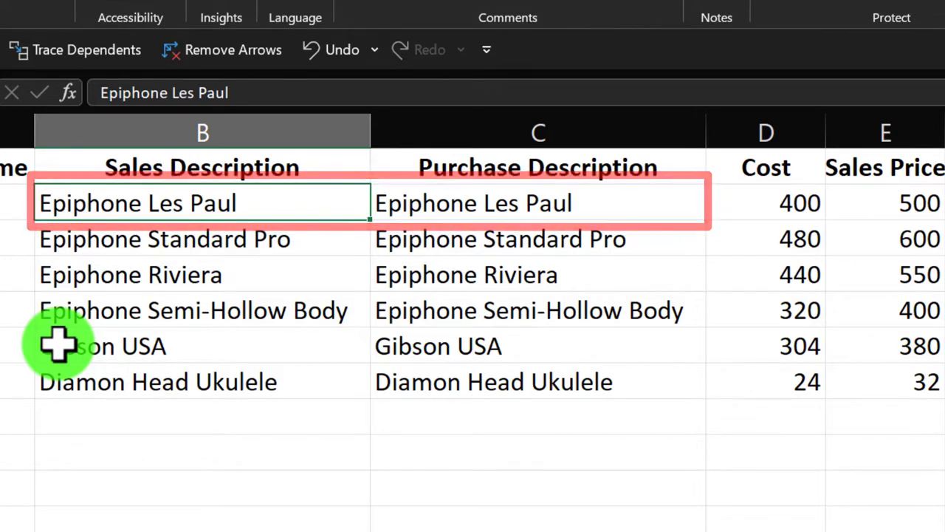
pyautogui.press('Right')
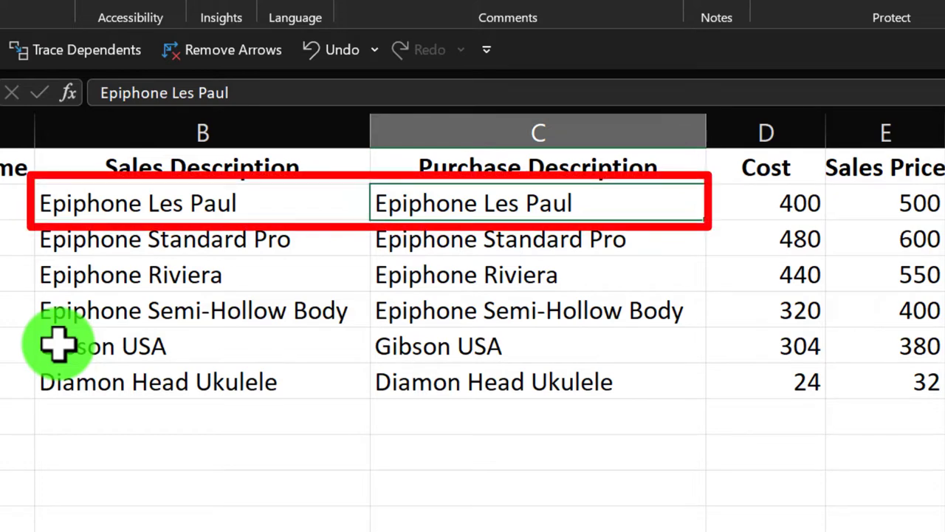
pyautogui.press('Right')
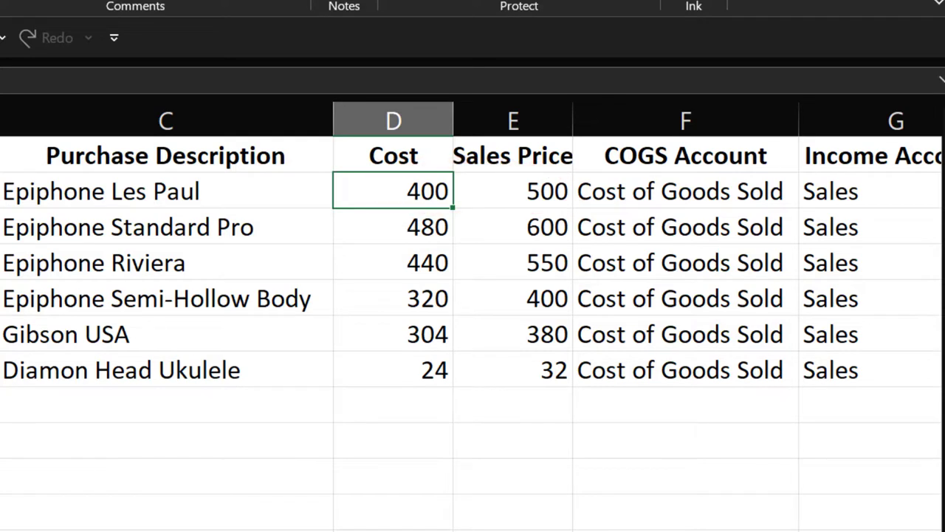
pyautogui.press('Right')
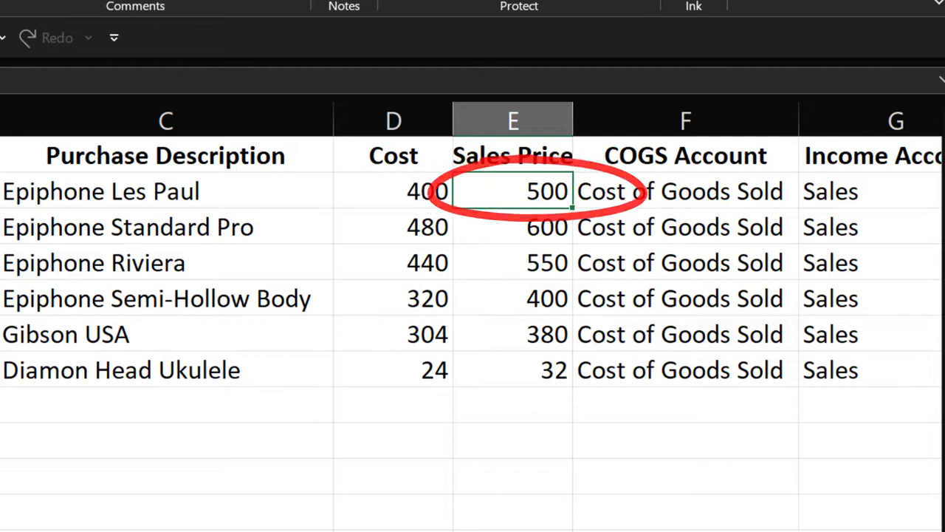
pyautogui.press('Right')
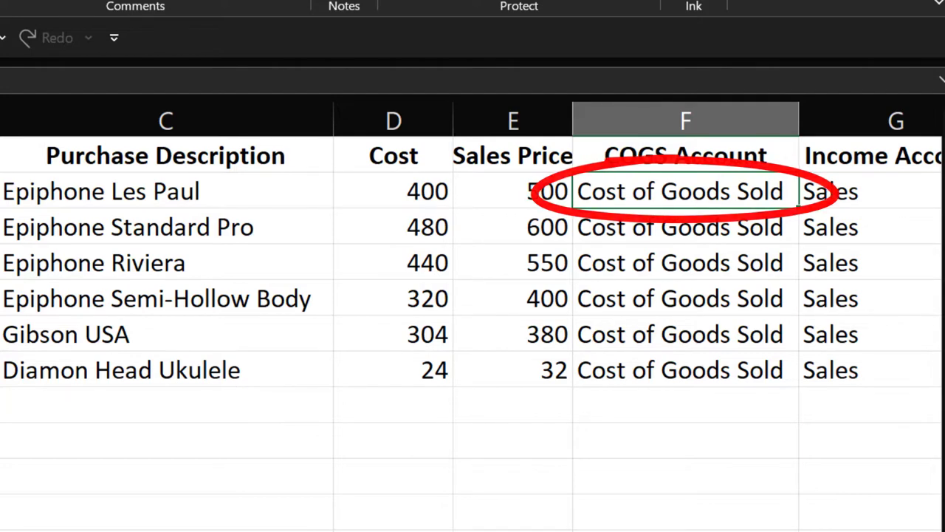
pyautogui.press('Left')
pyautogui.press('Left')
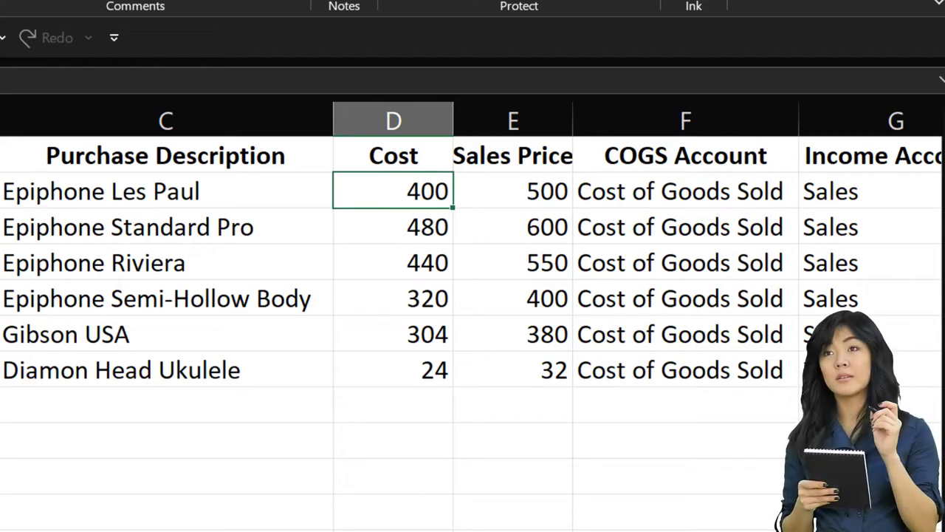
# Compare the Epiphone Les Paul's income account with its sales price and cost, and continue across its account columns
pyautogui.press('Right')
pyautogui.press('Right')
pyautogui.press('Right')
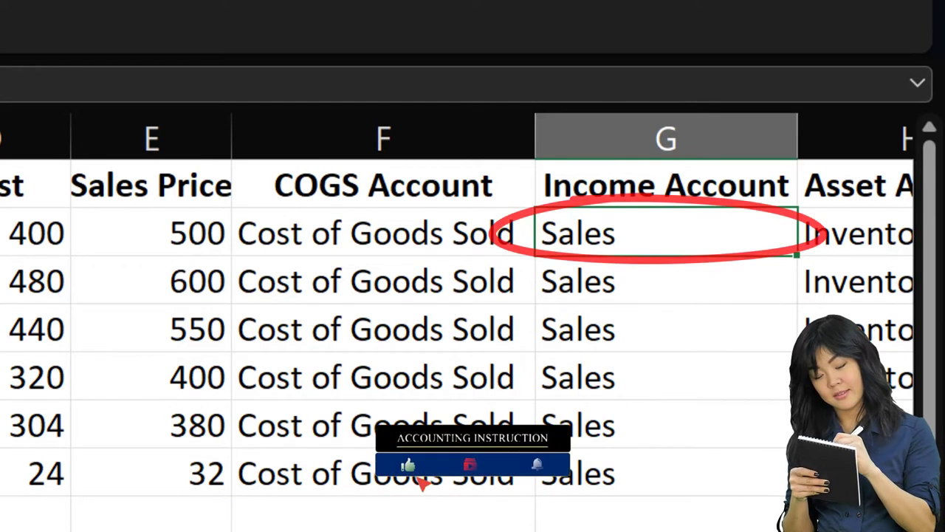
pyautogui.click(152, 232)
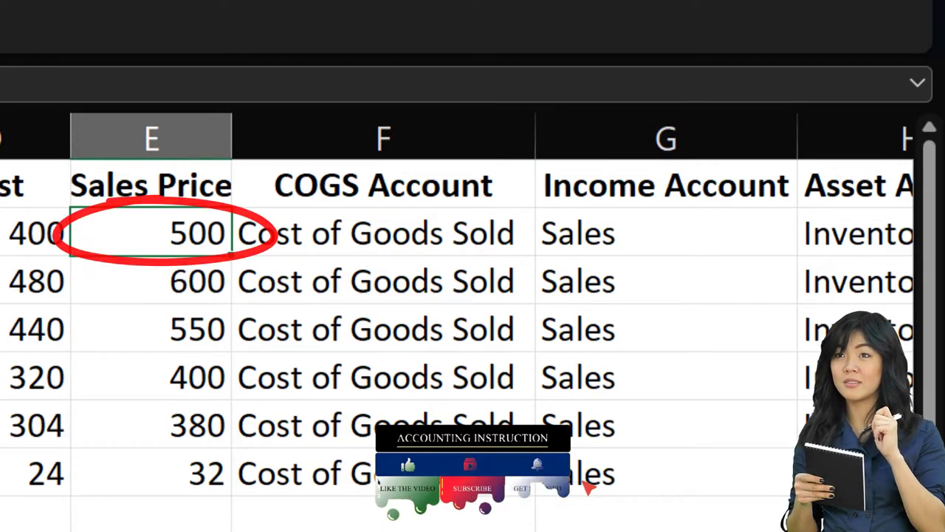
pyautogui.click(33, 232)
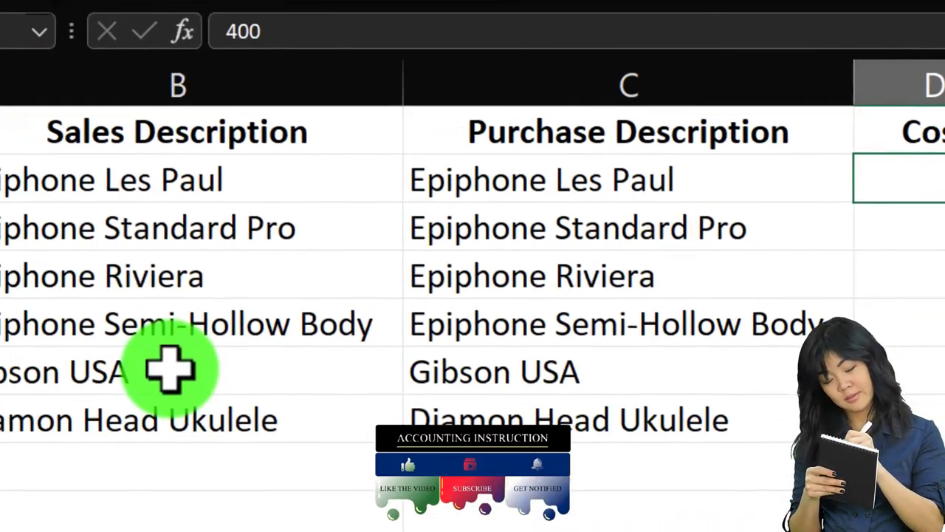
pyautogui.press('Right')
pyautogui.press('Right')
pyautogui.press('Right')
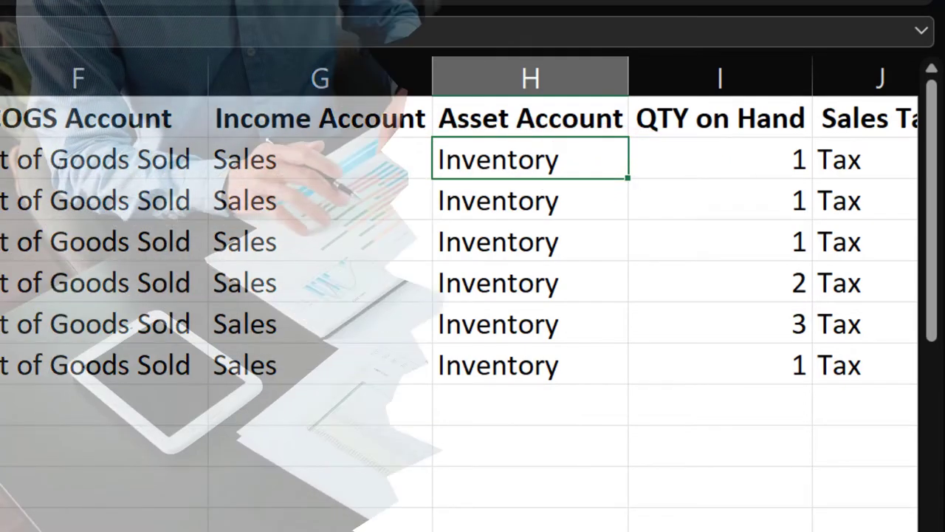
# Check the Epiphone Les Paul's asset account, quantity on hand, sales tax and as-of date, and return to the sheet's first column
pyautogui.press('Right')
pyautogui.press('Right')
pyautogui.press('Left')
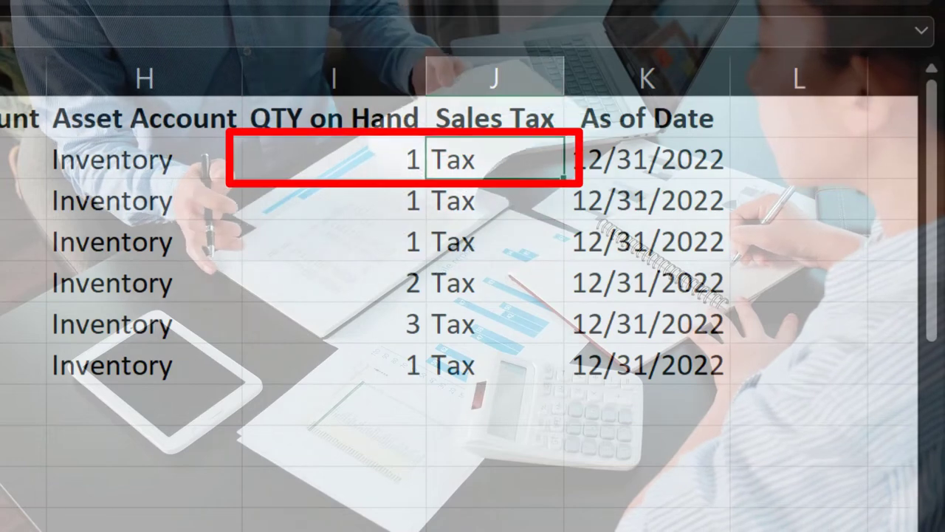
pyautogui.press('Right')
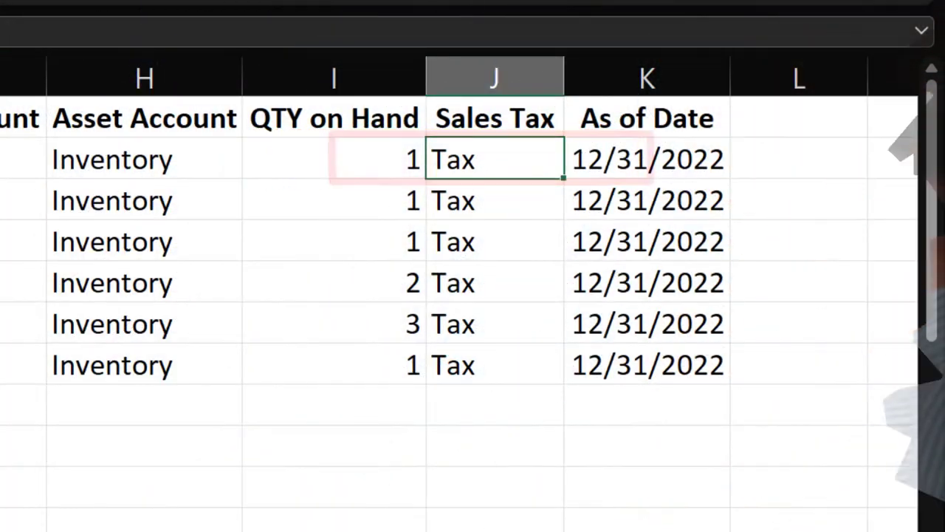
pyautogui.click(647, 159)
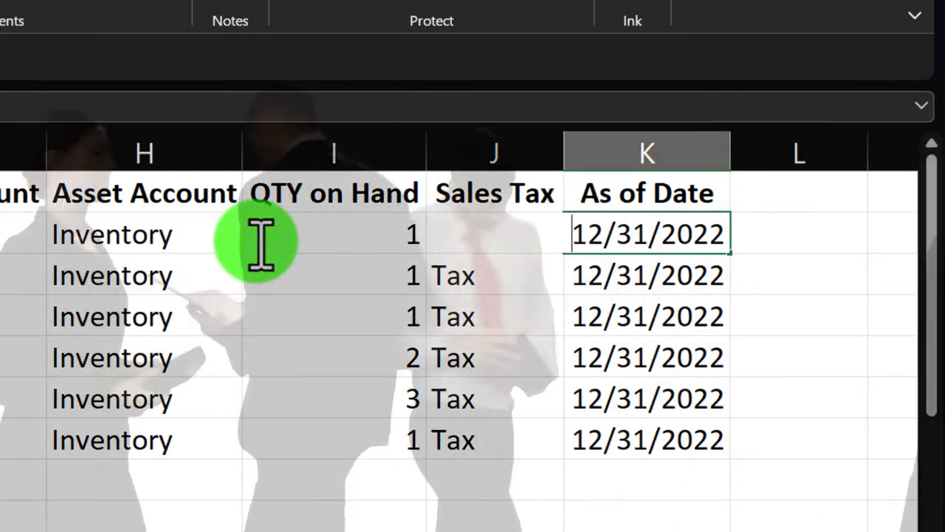
pyautogui.press('Down')
pyautogui.press('Left')
pyautogui.hscroll(-4, 260, 243)
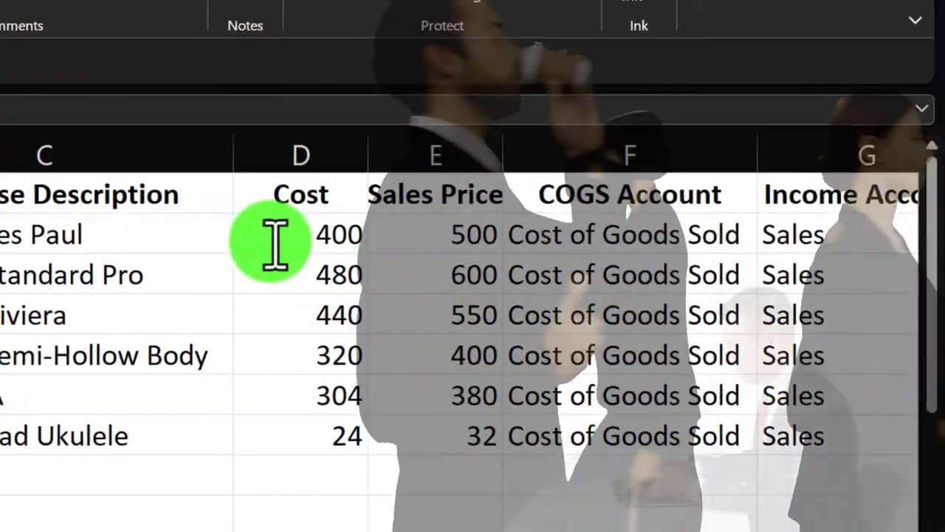
pyautogui.press('Home')
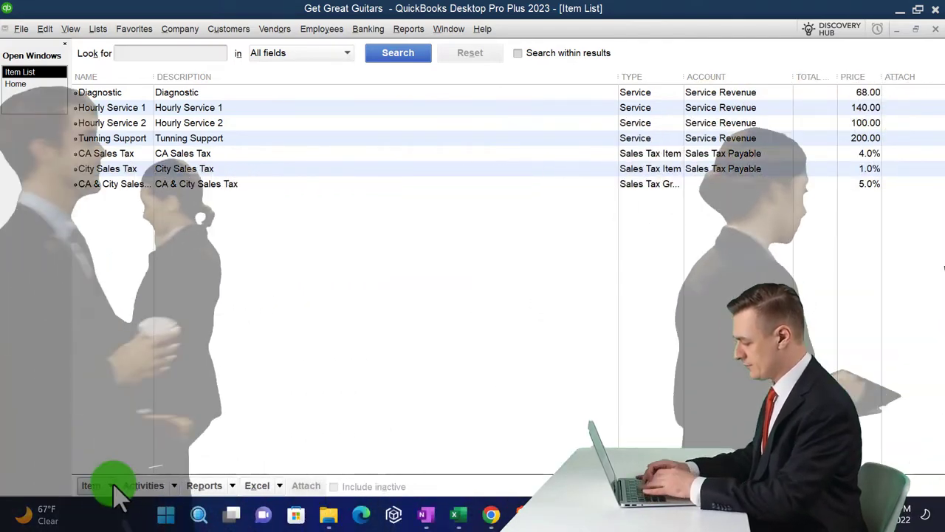
# Open Add/Edit Multiple Items from QuickBooks' Item List and set the list to Inventory Parts, keeping the Active Inventory Items view
pyautogui.click(109, 486)
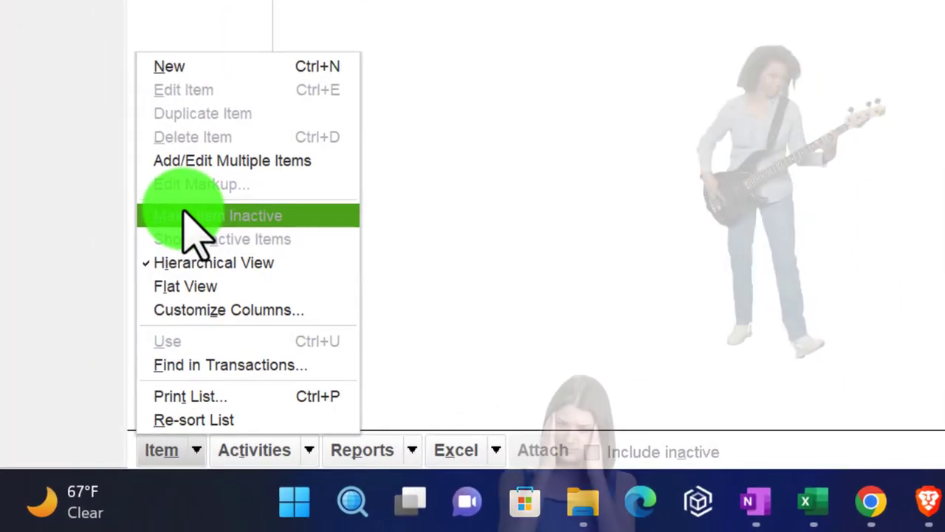
pyautogui.click(185, 173)
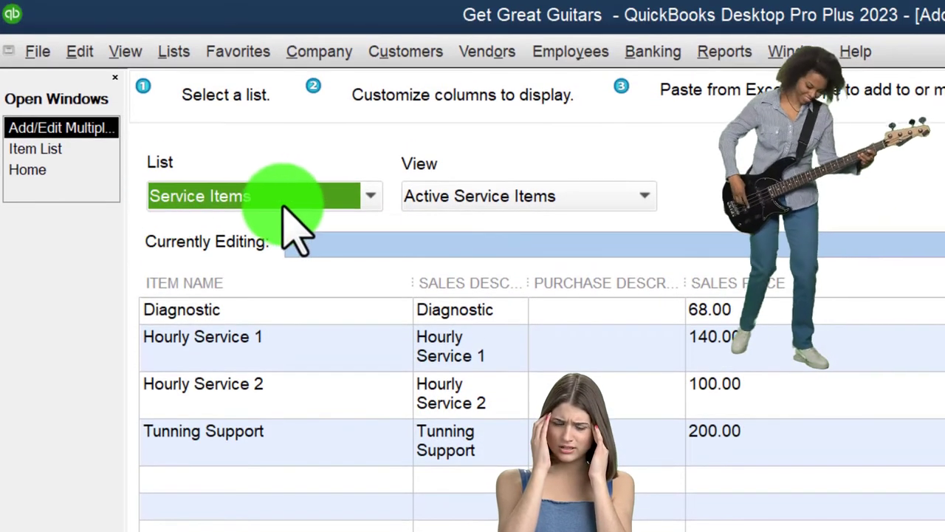
pyautogui.click(368, 200)
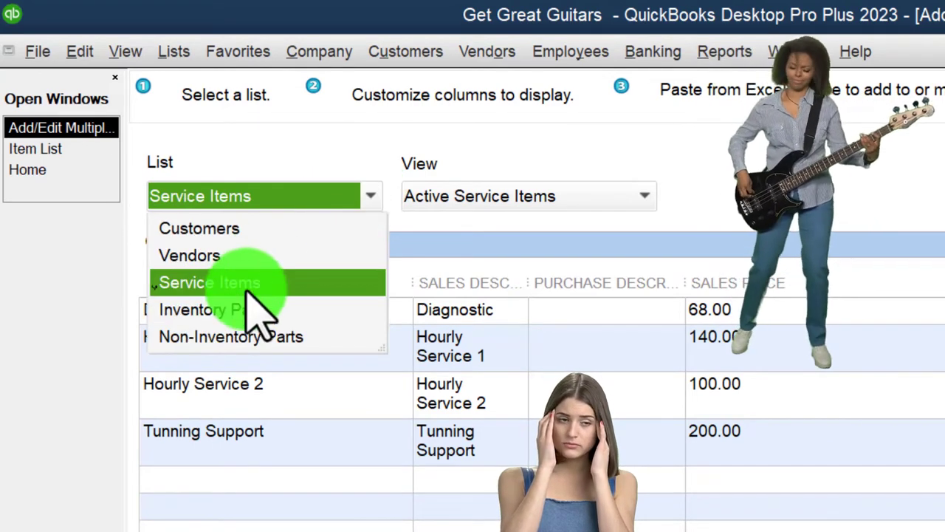
pyautogui.click(237, 309)
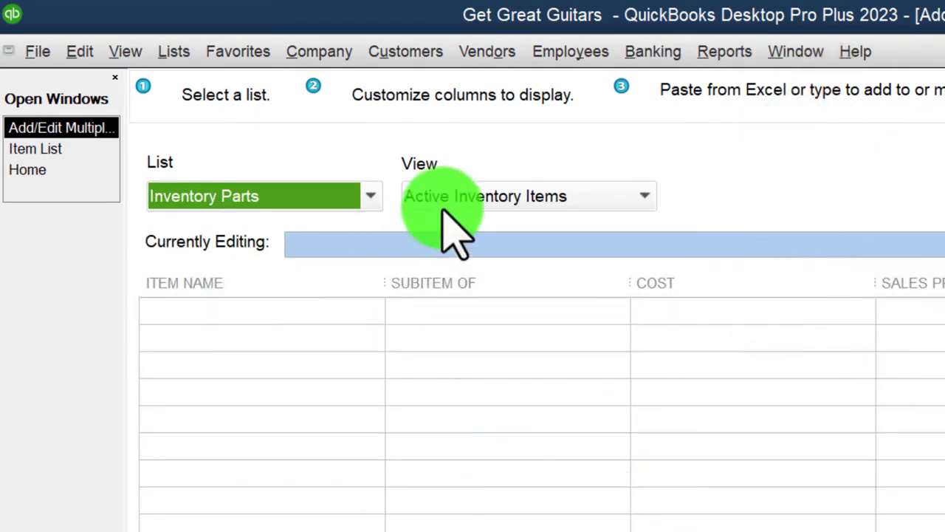
pyautogui.click(642, 196)
pyautogui.click(642, 196)
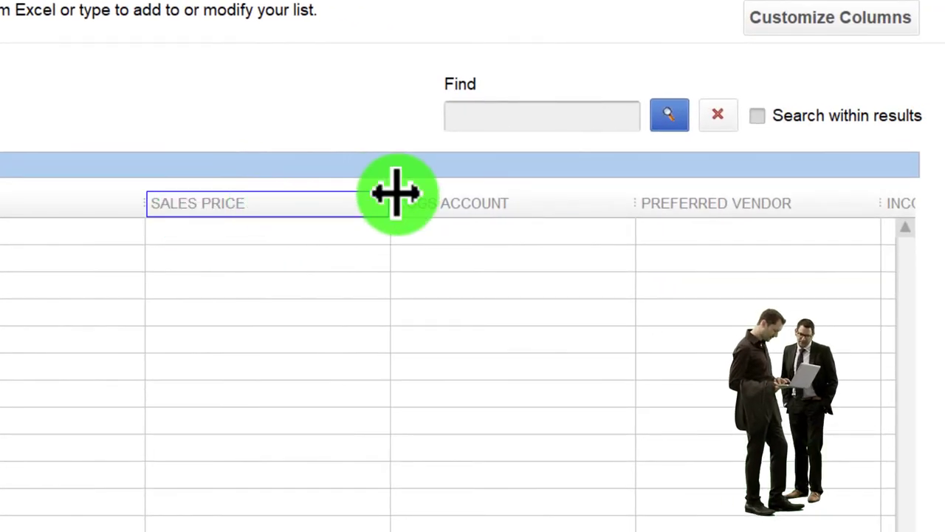
# Open the column customization for the inventory parts list and remove Subitem of and Preferred Vendor from the chosen columns
pyautogui.click(785, 31)
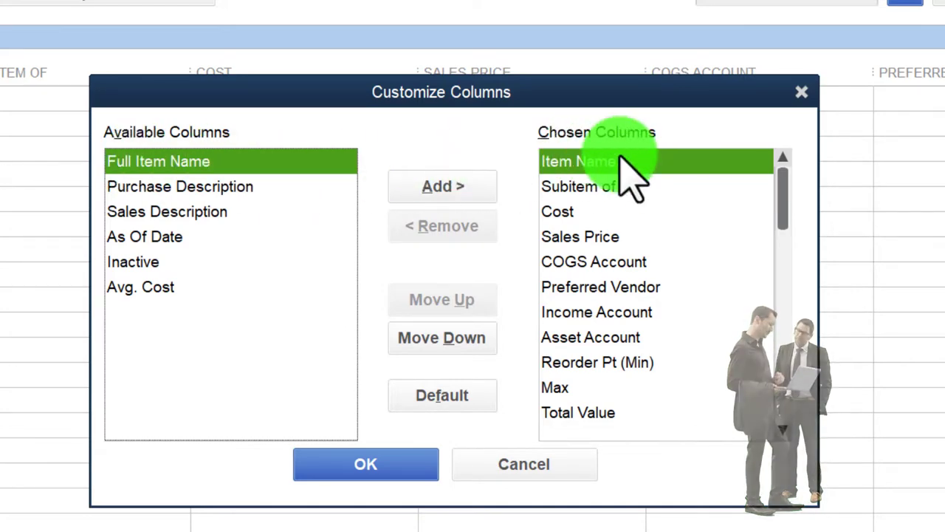
pyautogui.click(607, 189)
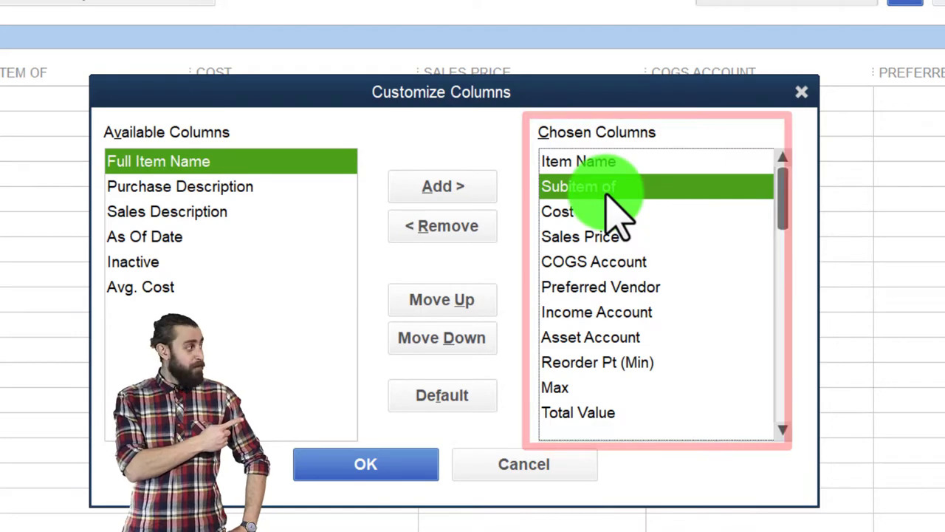
pyautogui.click(442, 226)
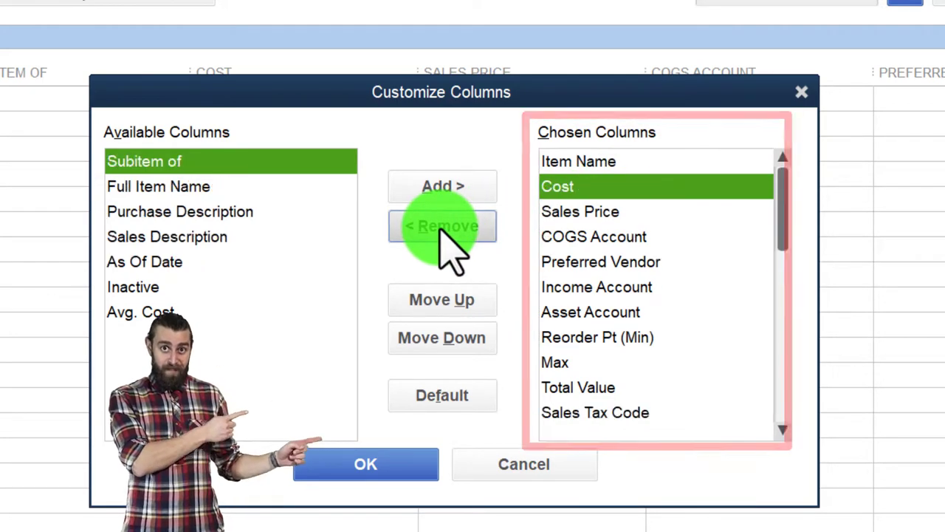
pyautogui.click(575, 265)
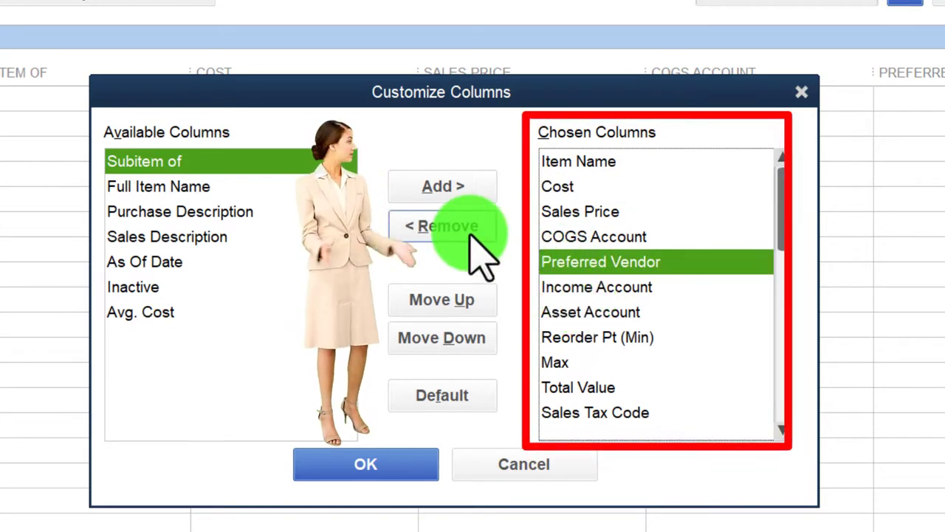
pyautogui.click(447, 226)
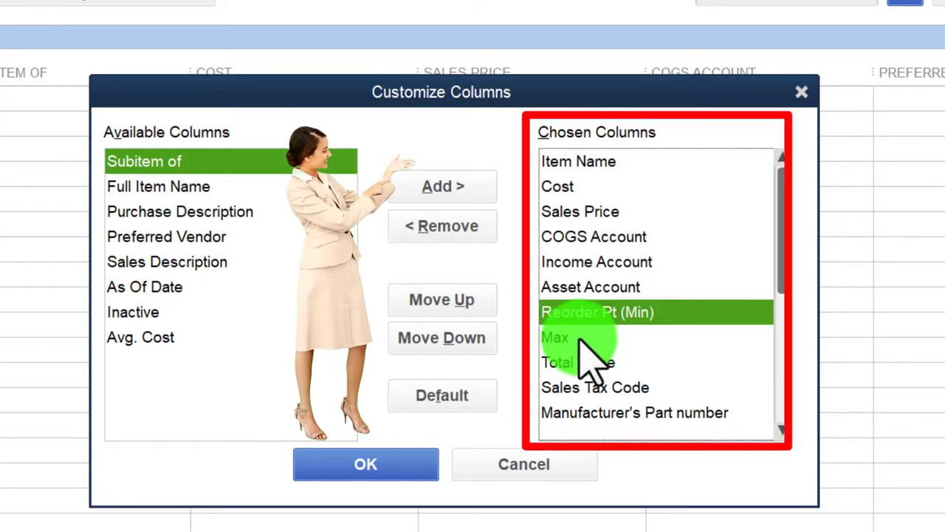
# Remove Reorder Pt (Min), Max, Total Value and Manufacturer's Part number from the chosen columns
pyautogui.click(462, 262)
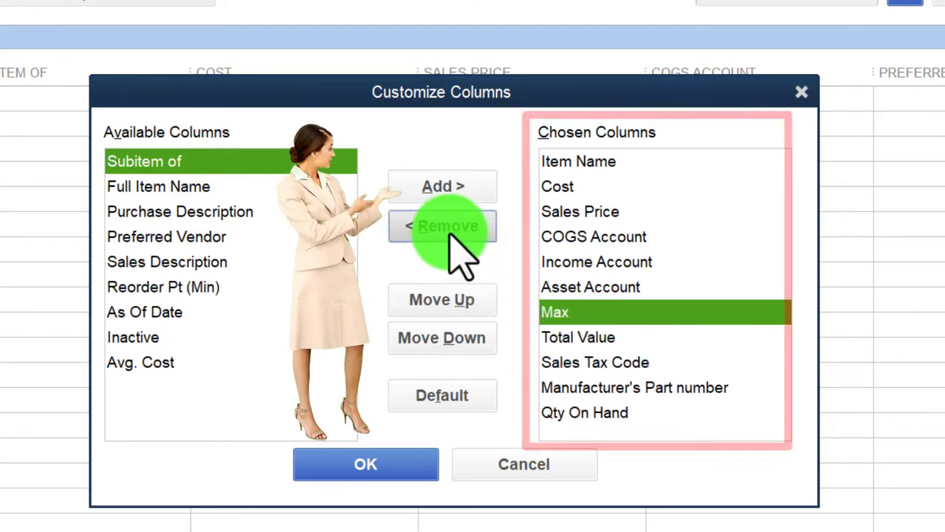
pyautogui.click(448, 235)
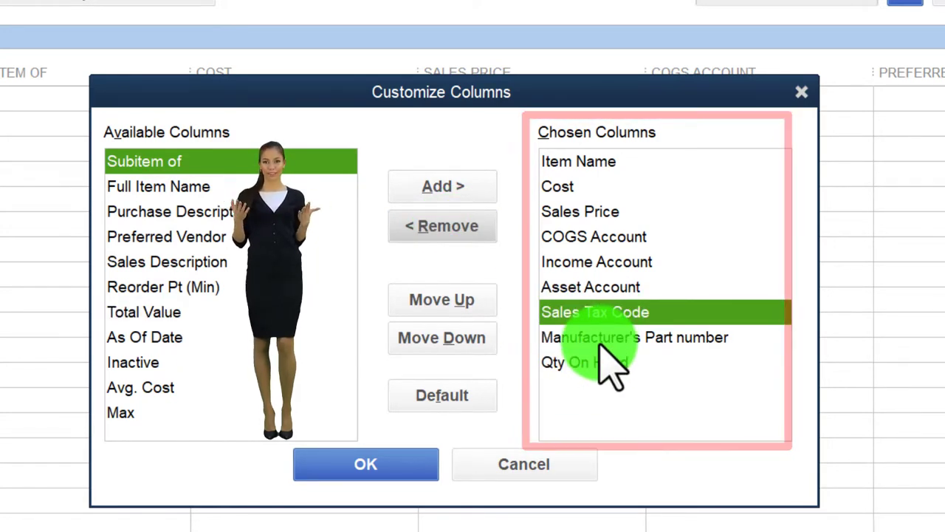
pyautogui.click(550, 337)
pyautogui.click(443, 226)
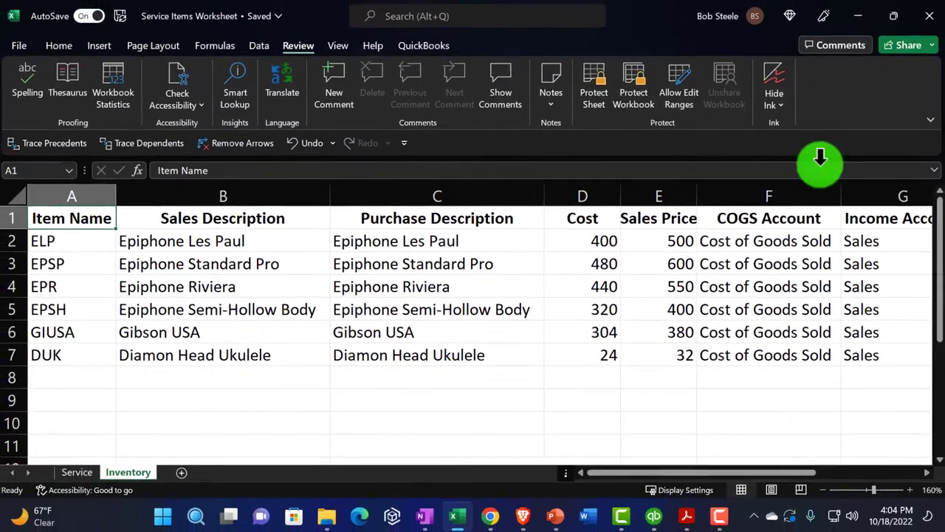
# Check the description headings in the Excel Inventory sheet and add Purchase Description and Sales Description to QuickBooks' chosen columns
pyautogui.click(877, 12)
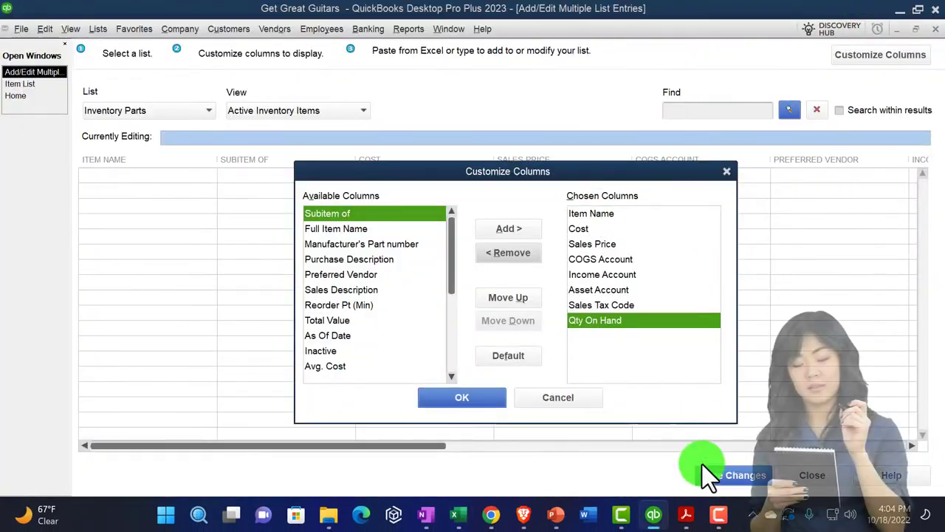
pyautogui.click(458, 515)
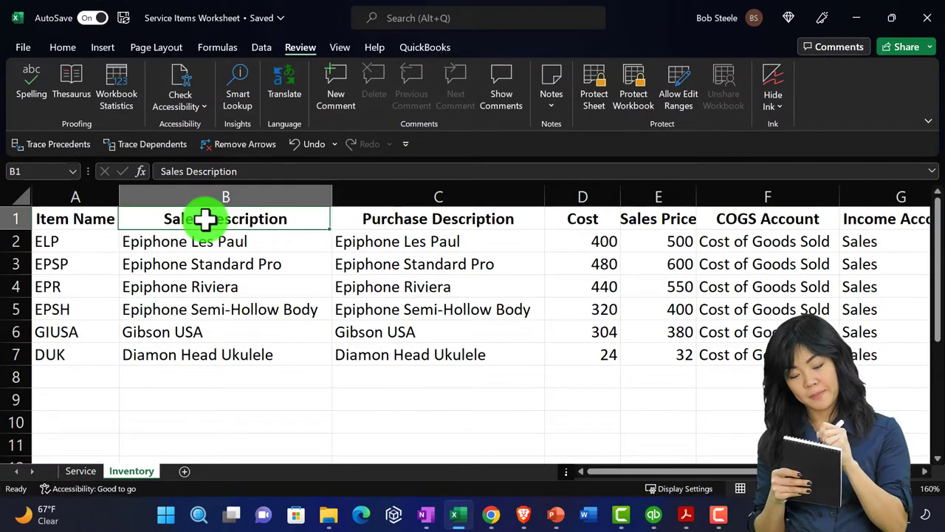
pyautogui.click(861, 15)
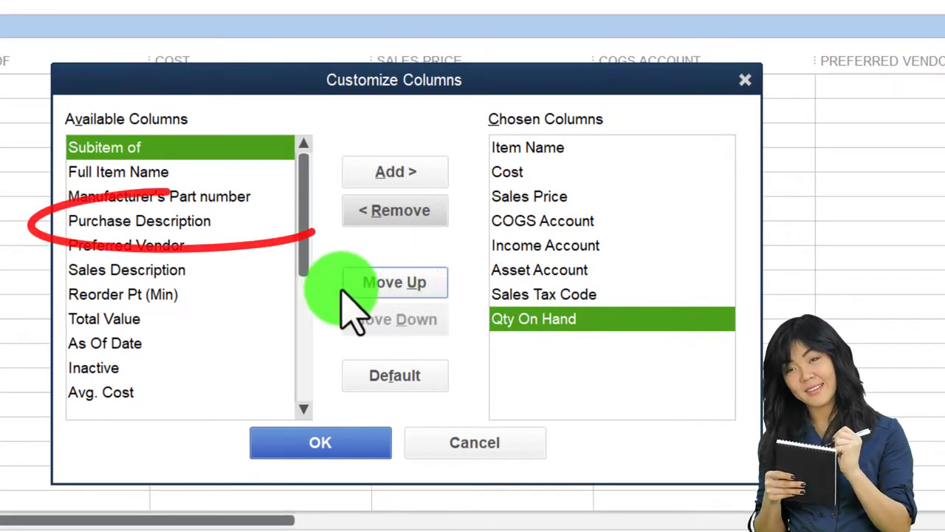
pyautogui.click(118, 222)
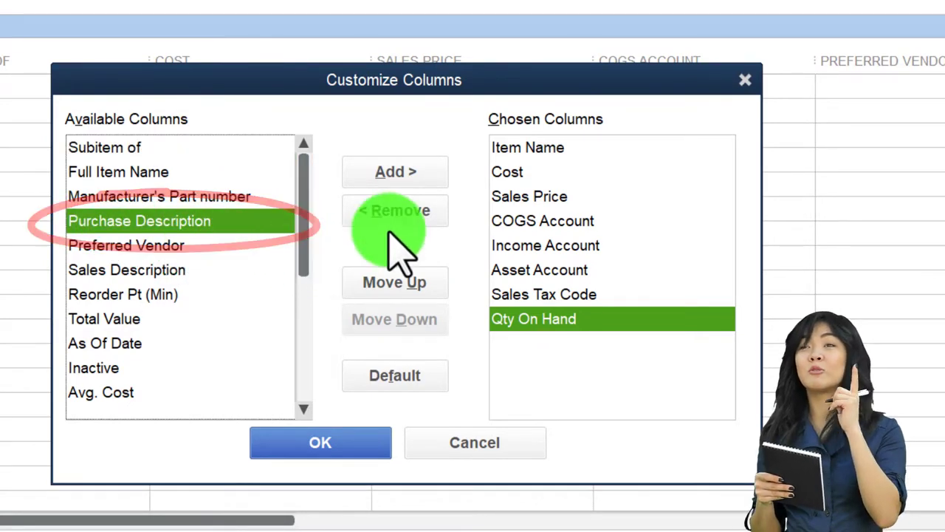
pyautogui.click(408, 169)
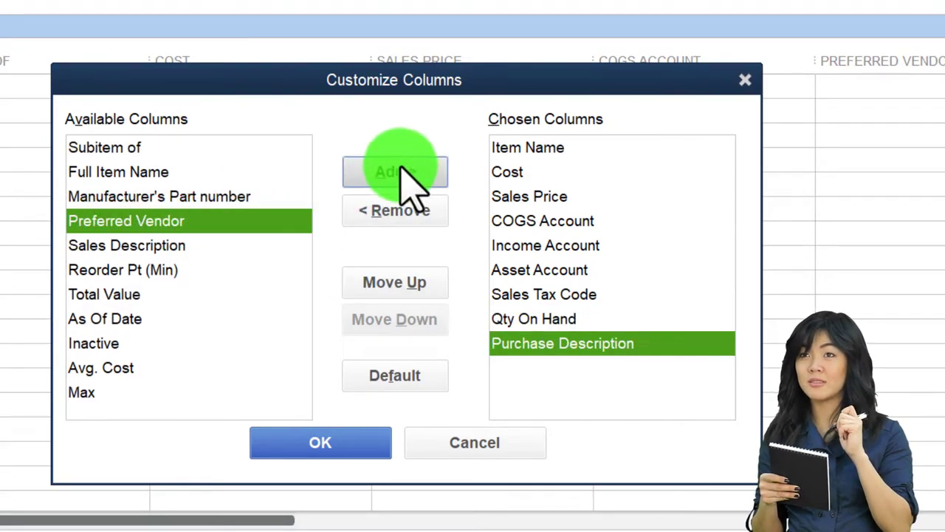
pyautogui.click(162, 244)
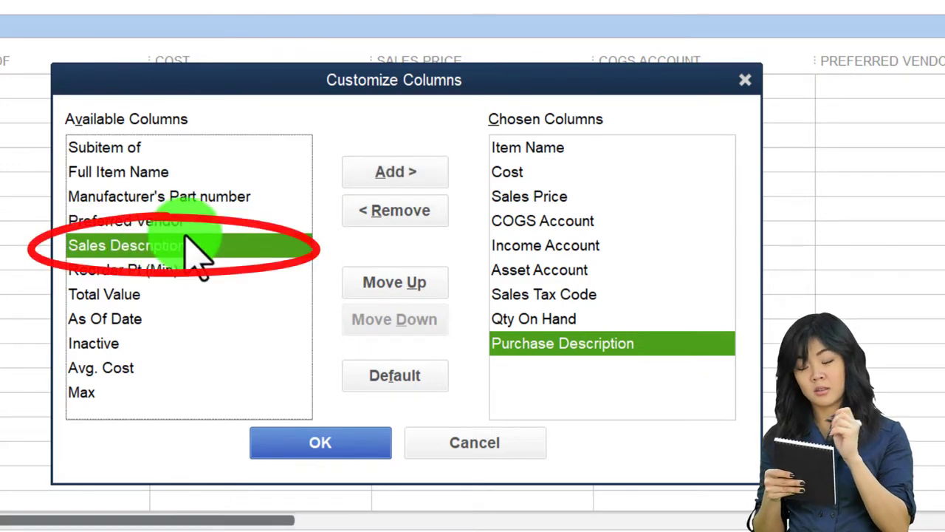
pyautogui.click(399, 172)
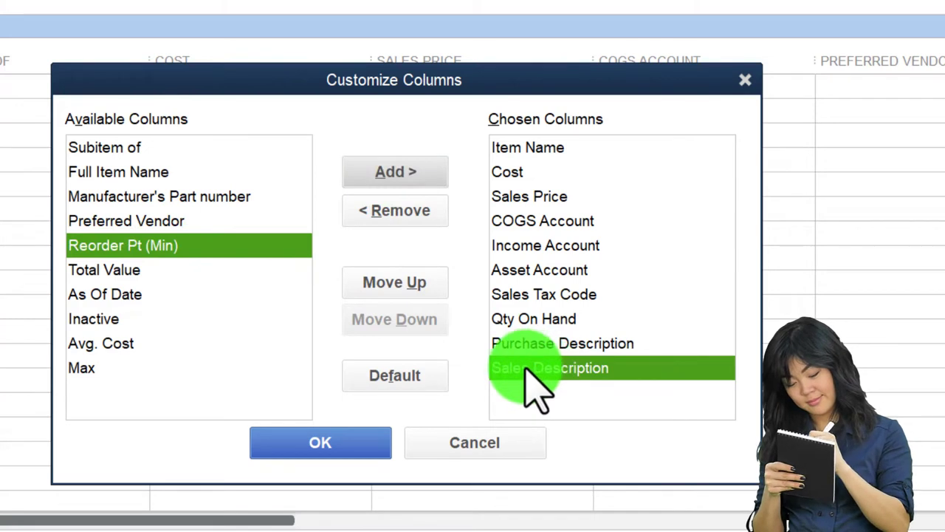
# Move Sales Description up the chosen columns until it sits directly below Item Name
pyautogui.click(416, 287)
pyautogui.click(416, 287)
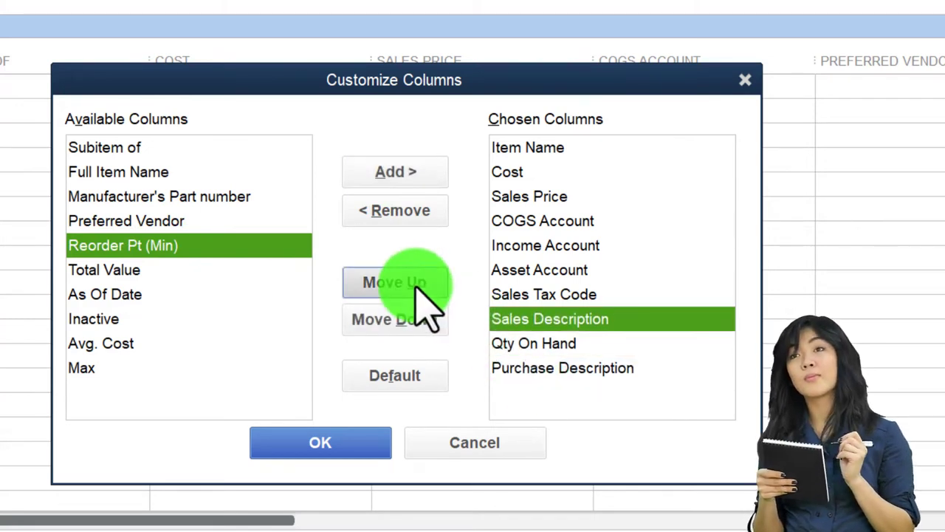
pyautogui.click(416, 287)
pyautogui.click(415, 287)
pyautogui.click(416, 287)
pyautogui.click(416, 287)
pyautogui.click(416, 286)
pyautogui.click(416, 287)
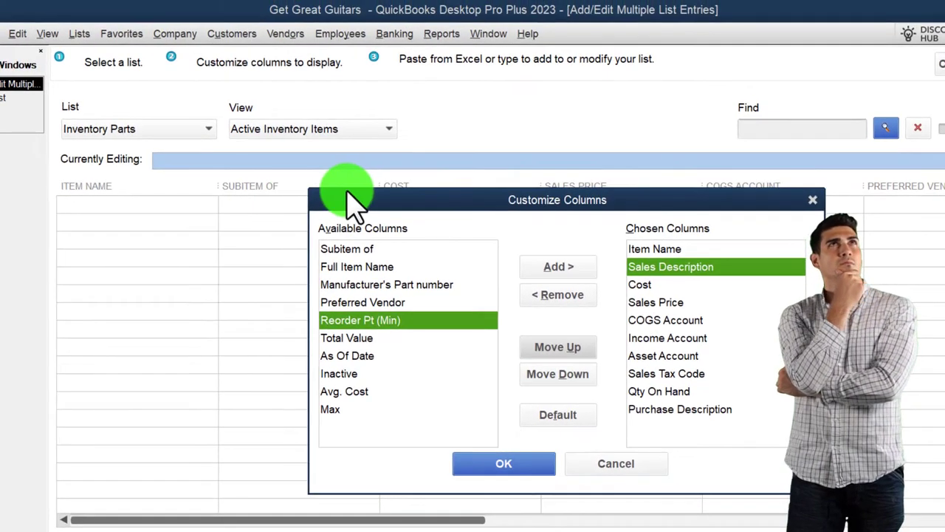
# Move Purchase Description up the chosen columns until it sits directly below Sales Description
pyautogui.click(680, 409)
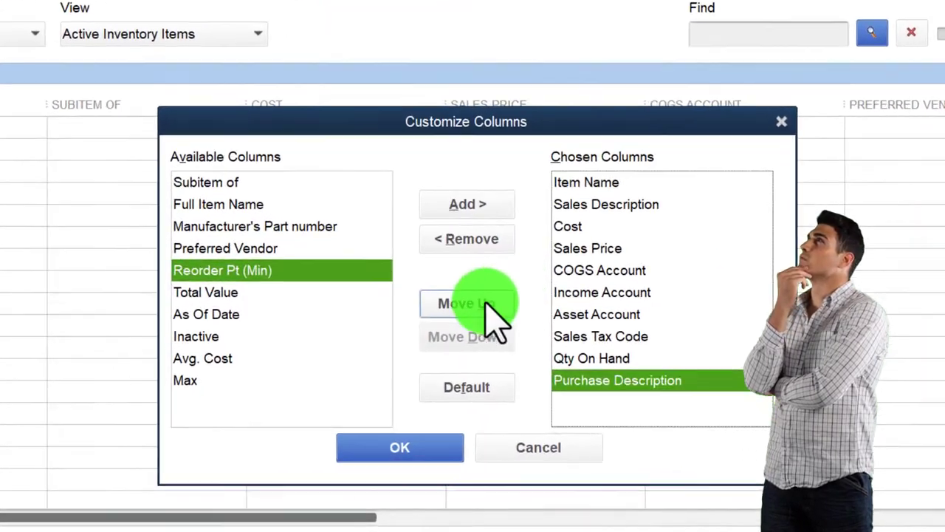
pyautogui.click(558, 347)
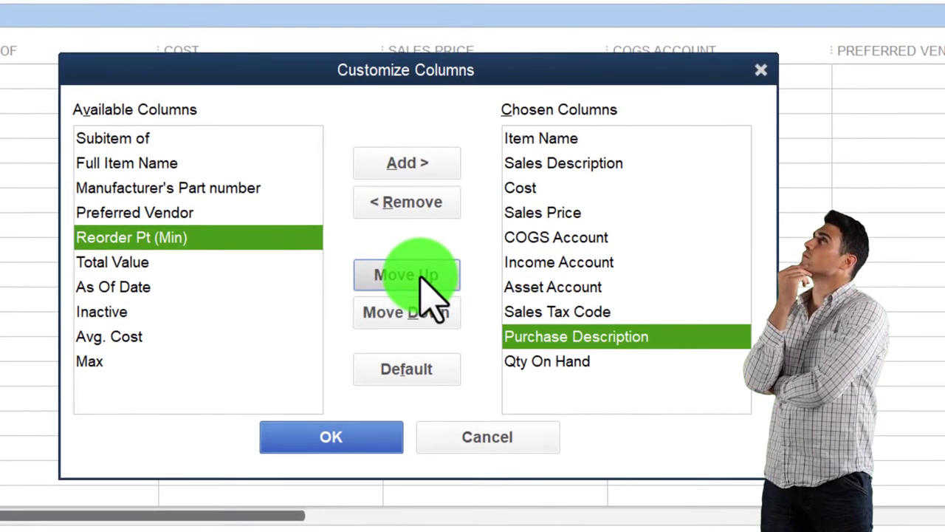
pyautogui.click(557, 347)
pyautogui.click(420, 274)
pyautogui.click(419, 274)
pyautogui.click(420, 273)
pyautogui.click(420, 273)
pyautogui.click(420, 273)
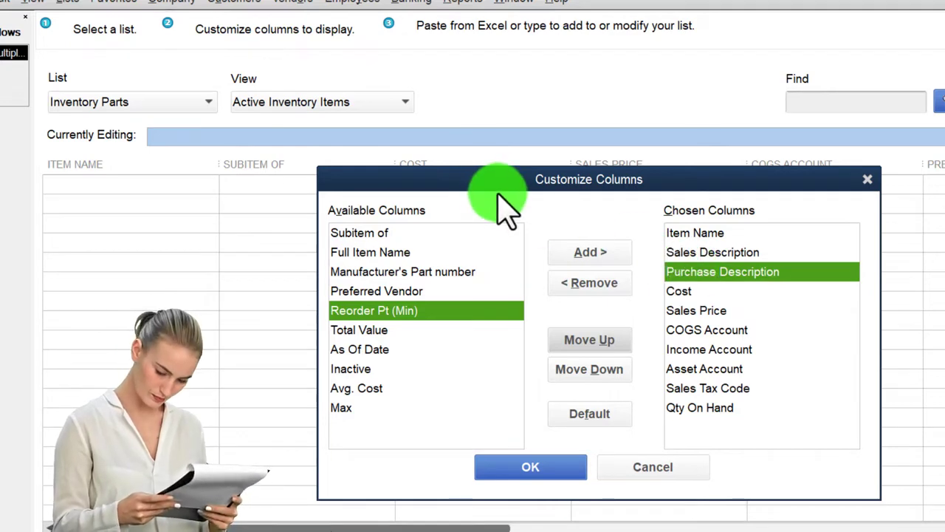
# Compare the Excel sheet's Cost, Sales Price and COGS Account headings with the order of QuickBooks' chosen columns
pyautogui.moveTo(517, 193); pyautogui.dragTo(515, 206)
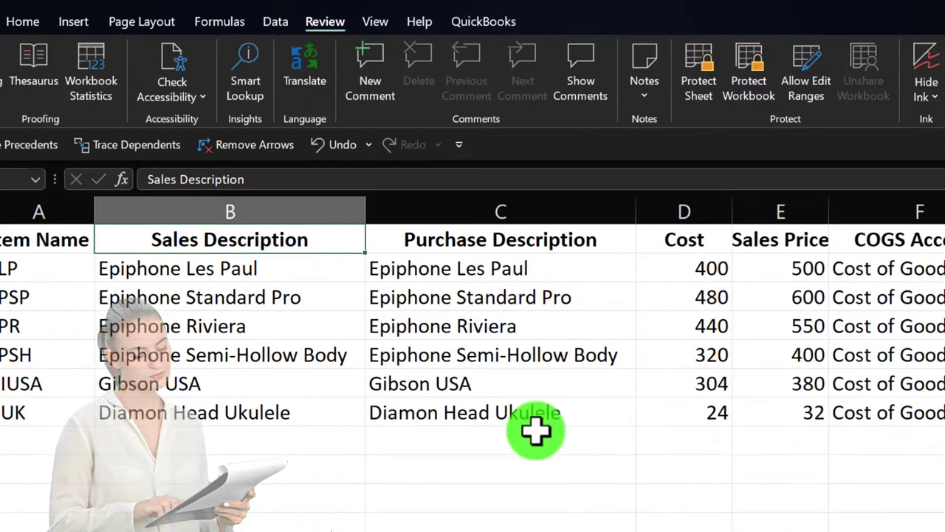
pyautogui.click(691, 242)
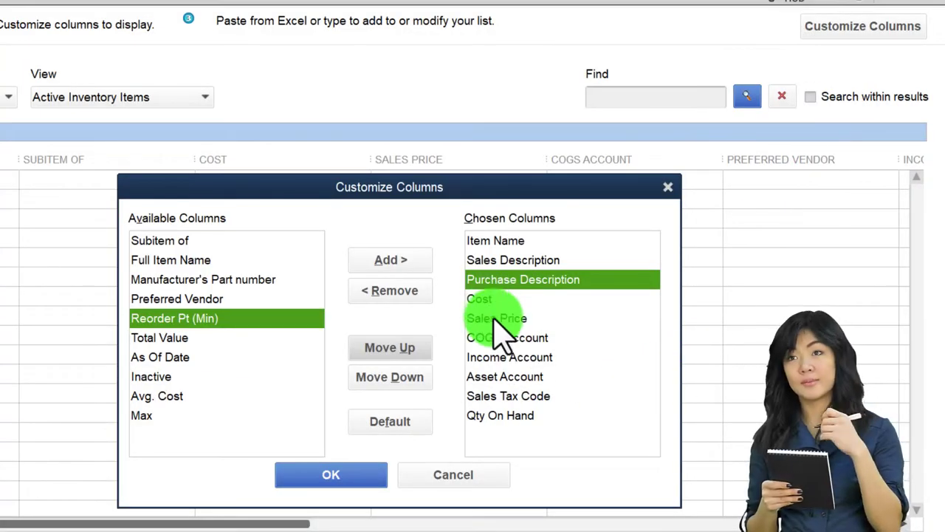
pyautogui.press('Down')
pyautogui.press('Down')
pyautogui.press('Down')
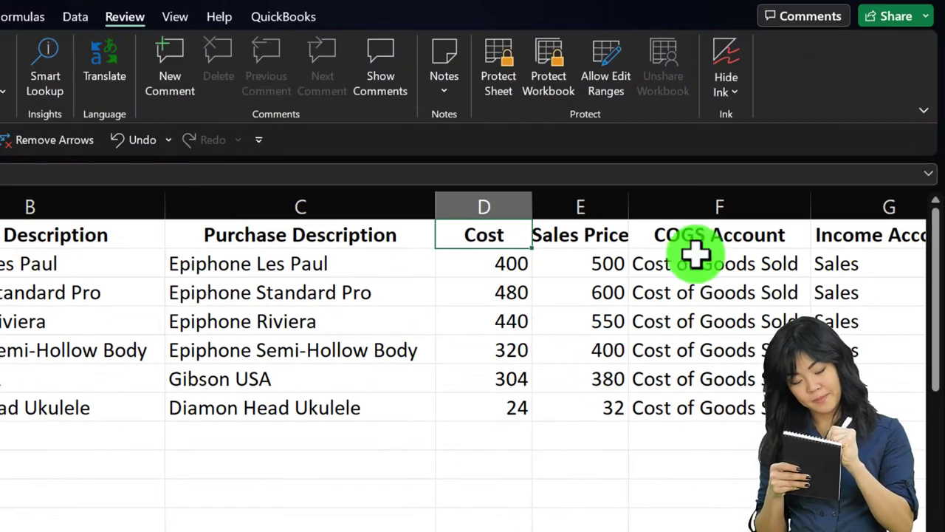
pyautogui.click(710, 231)
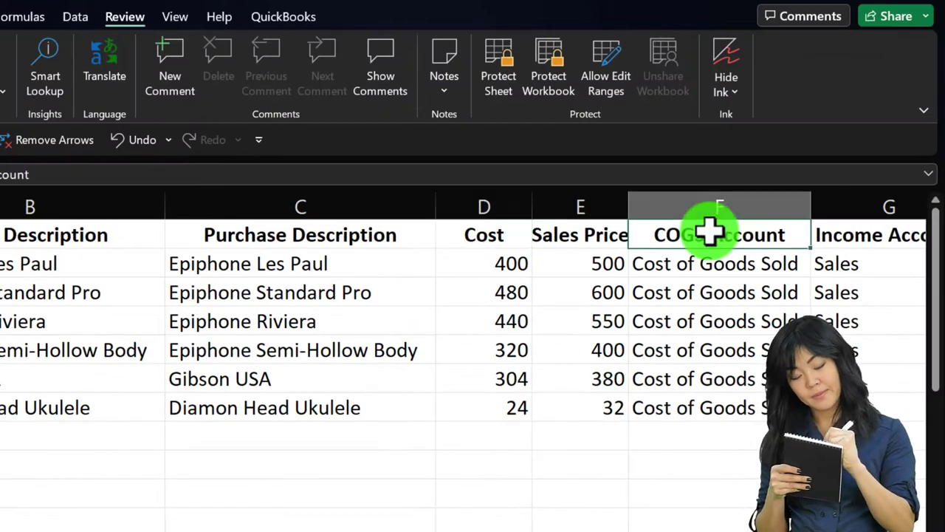
# Compare the Excel headings after COGS Account, from Income Account through As of Date, with QuickBooks' chosen columns
pyautogui.press('Right')
pyautogui.press('Right')
pyautogui.press('Right')
pyautogui.press('Right')
pyautogui.press('Right')
pyautogui.press('Right')
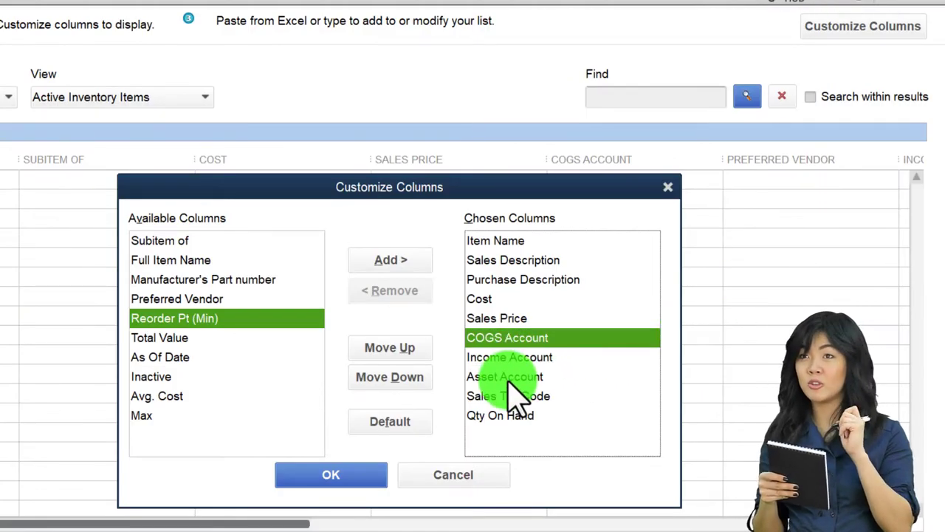
pyautogui.click(513, 376)
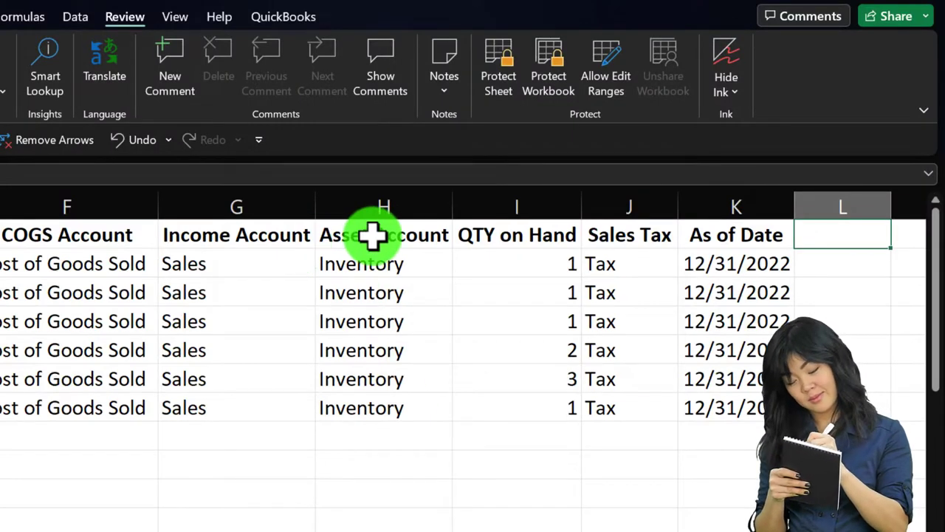
pyautogui.click(373, 235)
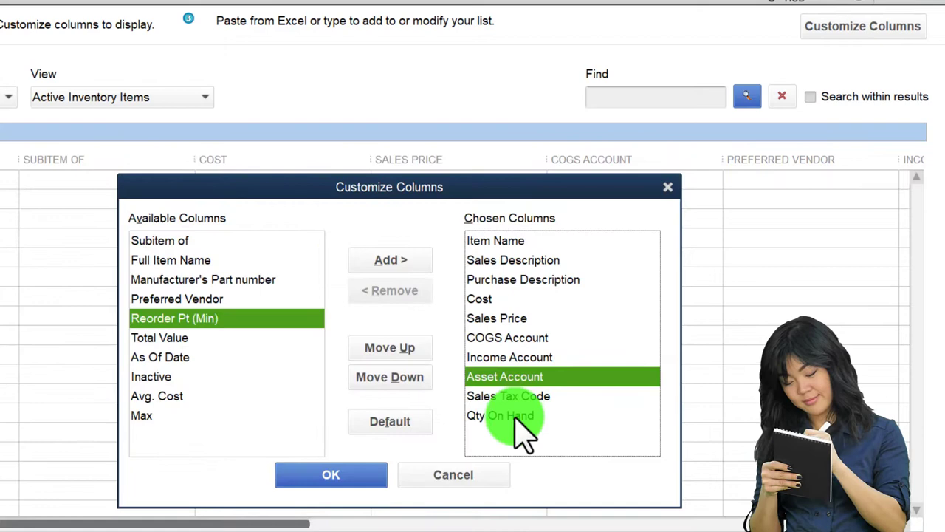
# Move Qty On Hand above Sales Tax Code in the chosen columns
pyautogui.click(515, 418)
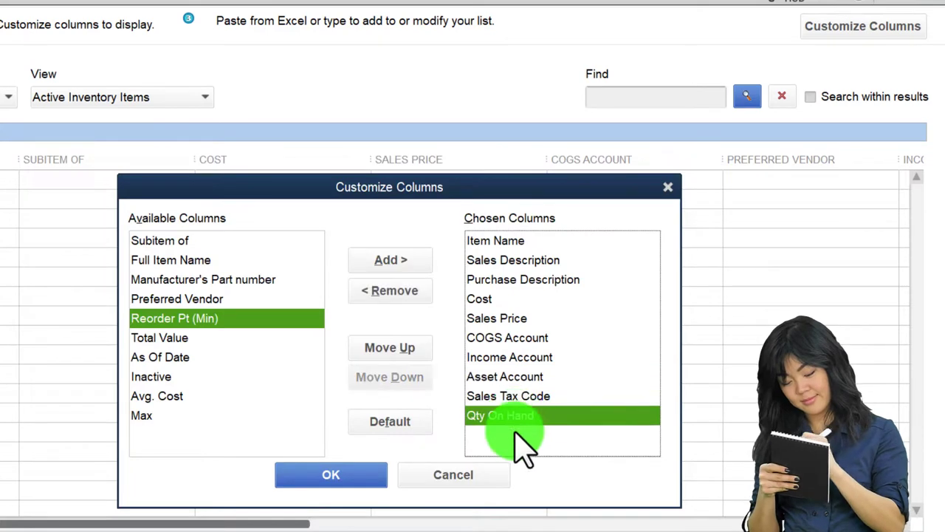
pyautogui.click(401, 291)
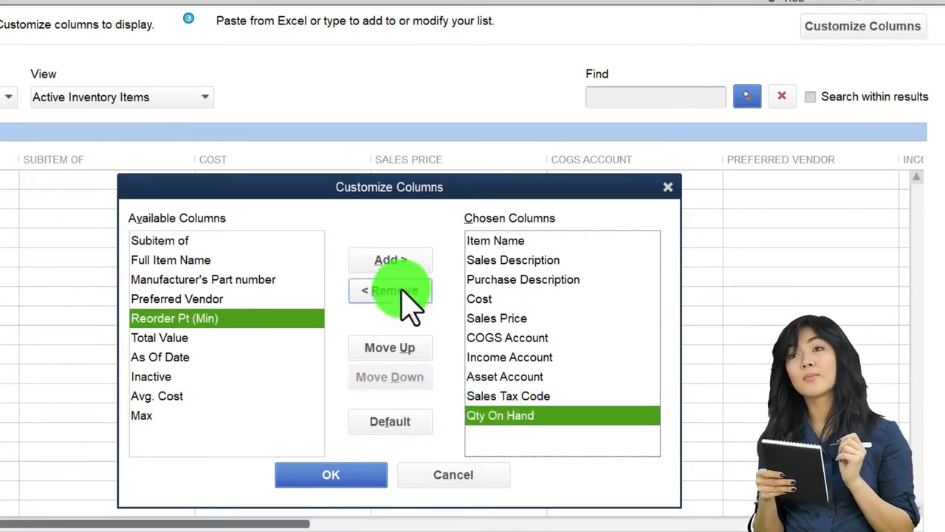
pyautogui.click(391, 348)
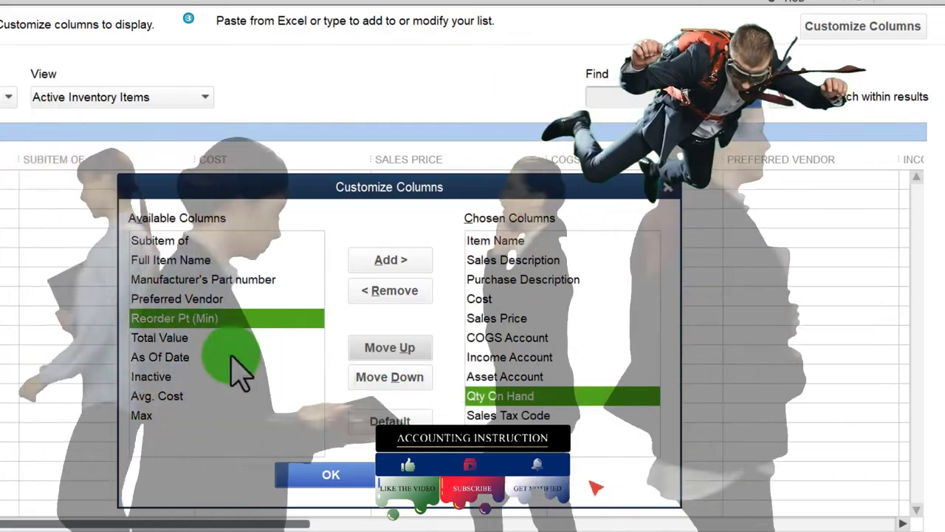
# Add As Of Date after Sales Tax Code in the chosen columns and apply the customized column layout
pyautogui.click(215, 357)
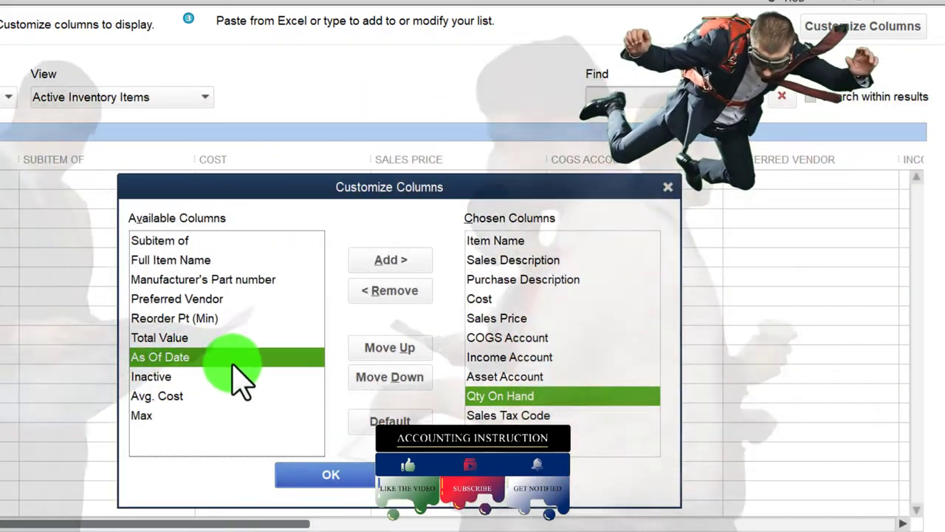
pyautogui.click(381, 281)
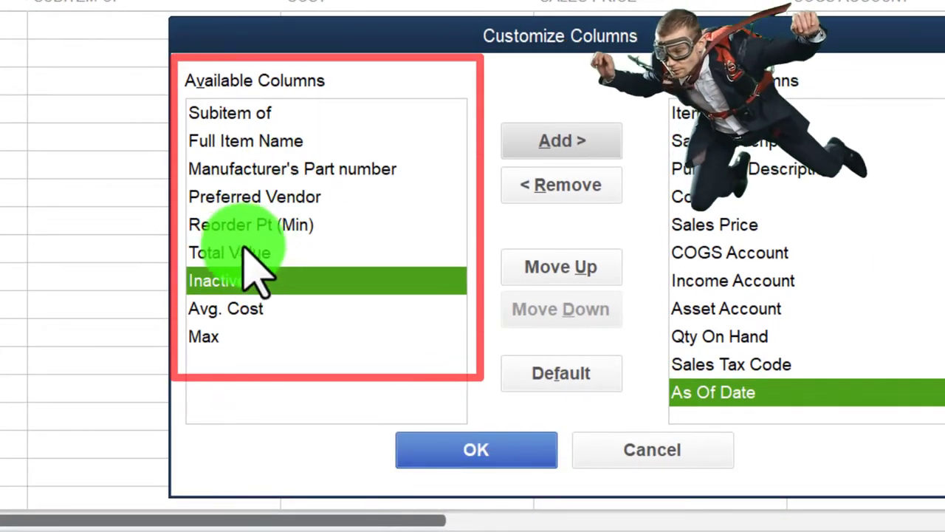
pyautogui.click(248, 252)
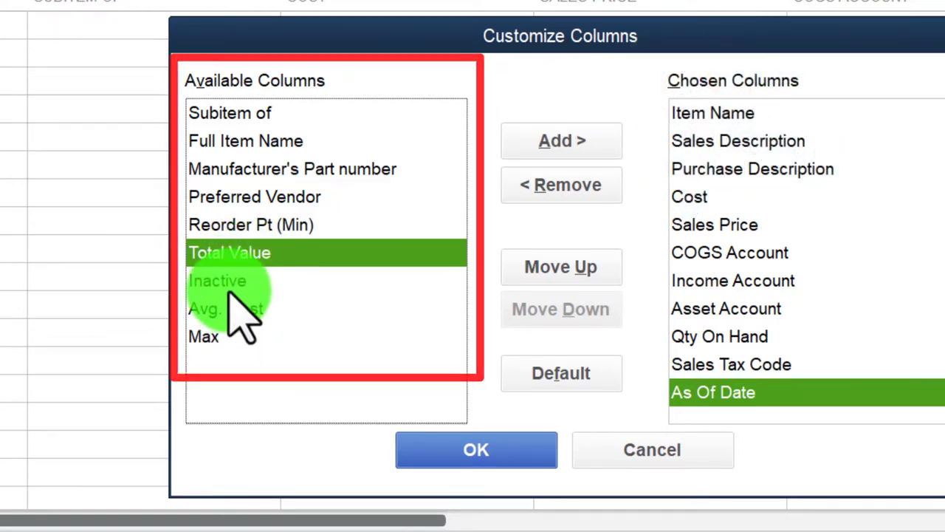
pyautogui.click(454, 447)
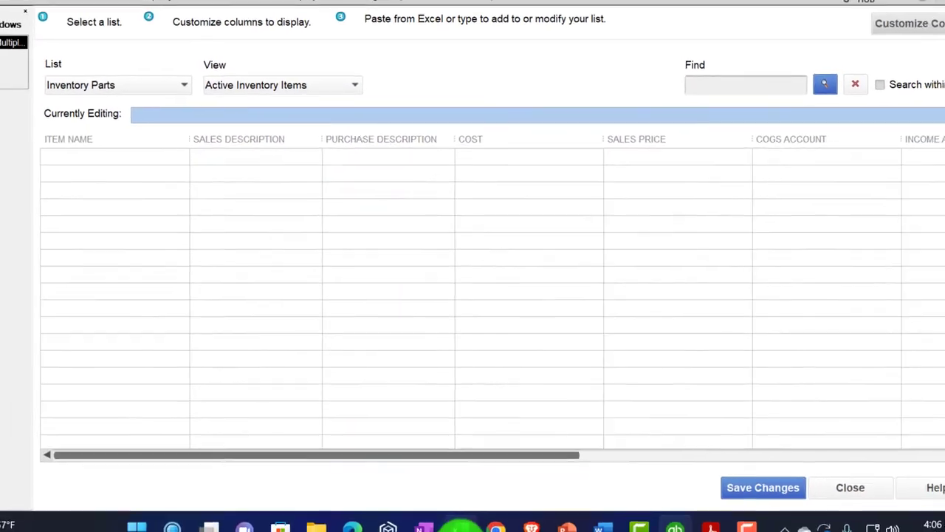
# Switch to the Excel Inventory sheet and copy the item data in A2:K7, from Item Name through As of Date
pyautogui.click(459, 526)
pyautogui.click(255, 353)
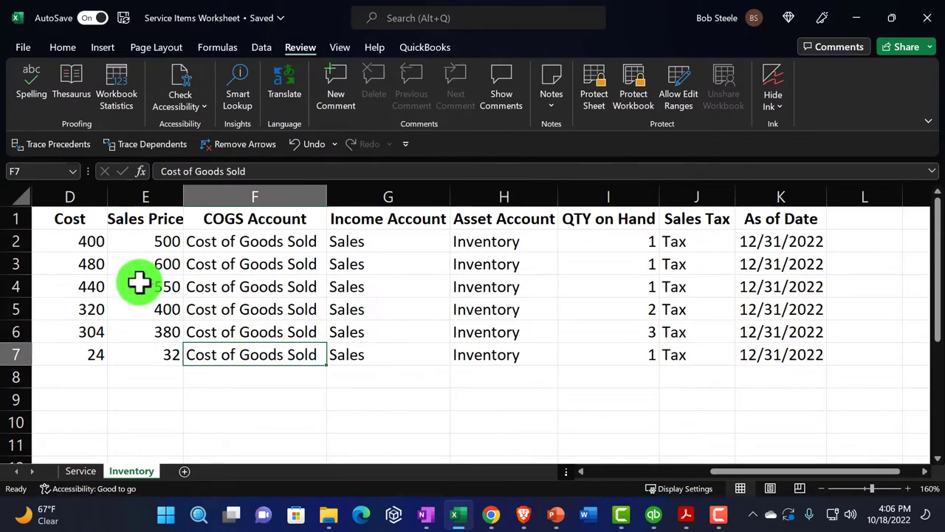
pyautogui.click(75, 240)
pyautogui.hscroll(-5, 44, 244)
pyautogui.click(126, 262)
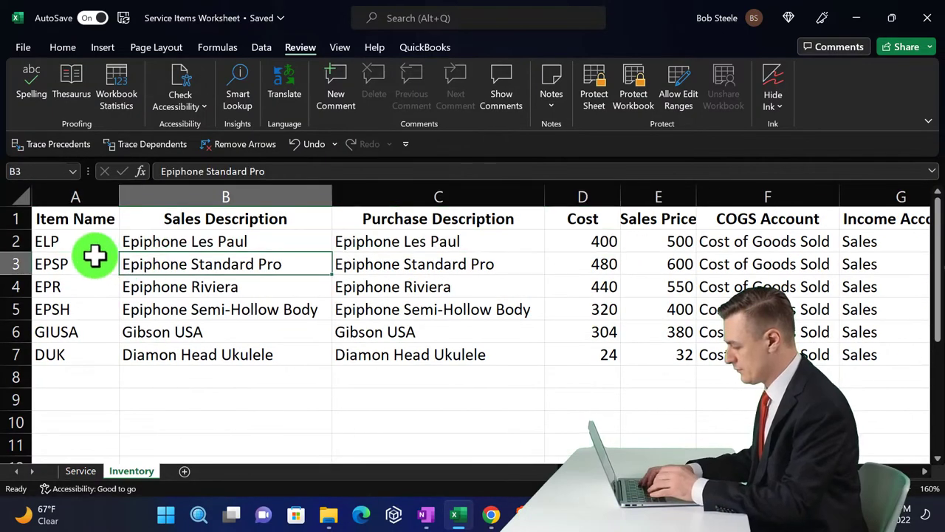
pyautogui.click(50, 240)
pyautogui.moveTo(79, 247); pyautogui.dragTo(812, 351)
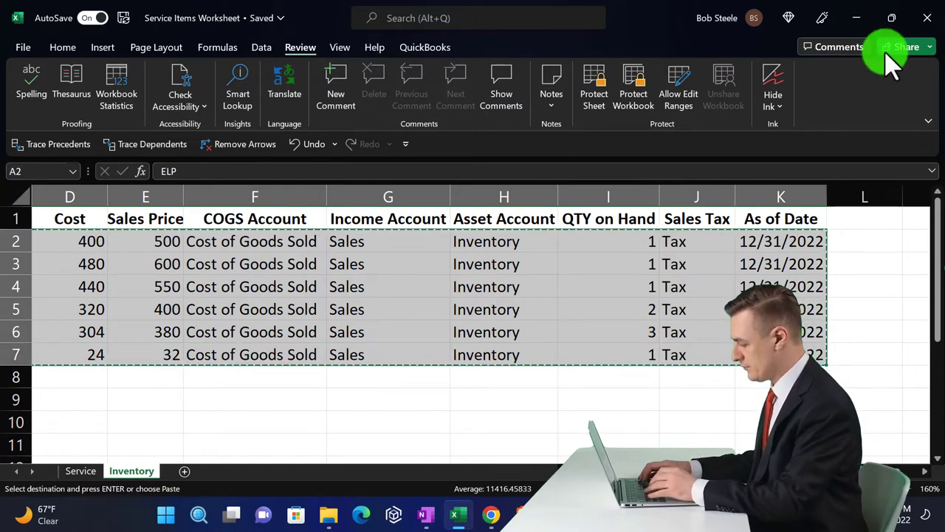
# Return to QuickBooks and paste the copied item rows into the Inventory Parts list, starting at the first Item Name cell
pyautogui.click(859, 17)
pyautogui.click(103, 175)
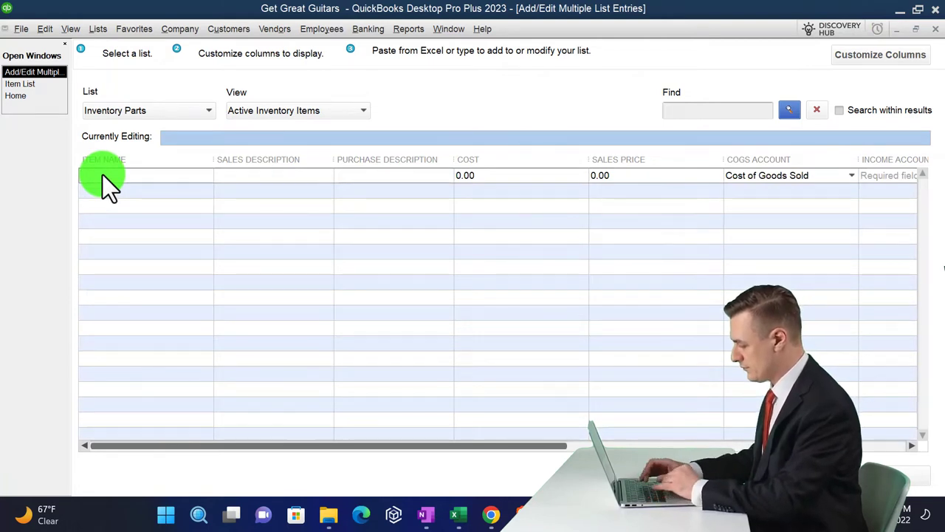
pyautogui.hotkey('ctrl', 'v')
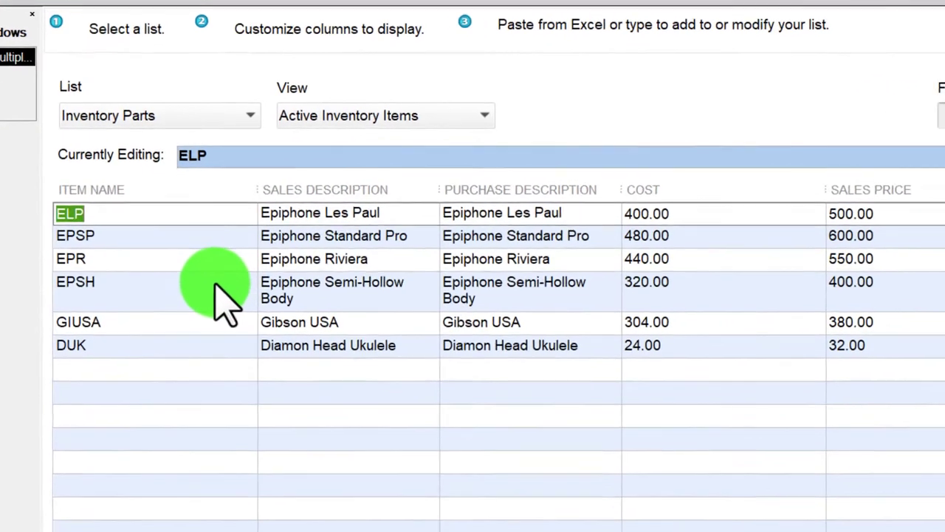
# Review the ELP row's pasted fields from Sales Description through Asset Account, including the available income account choices
pyautogui.press('Tab')
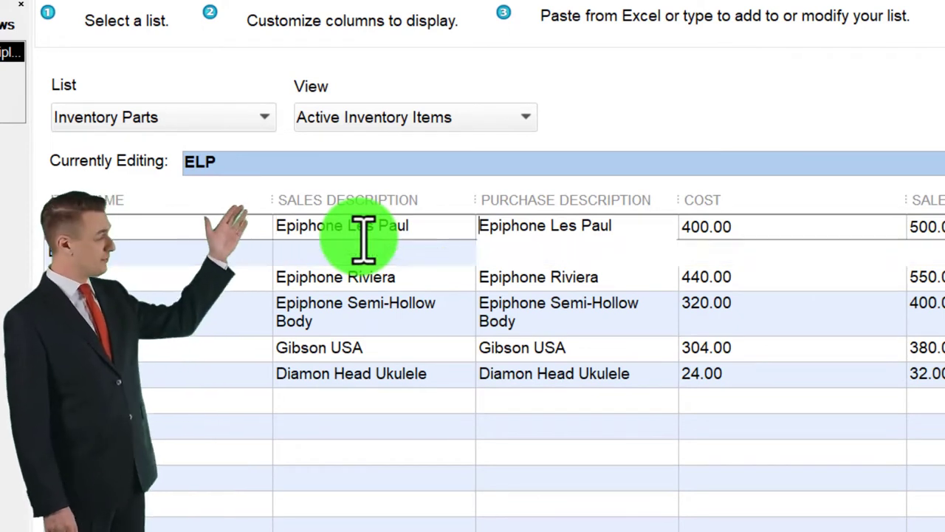
pyautogui.press('Tab')
pyautogui.press('Tab')
pyautogui.press('Tab')
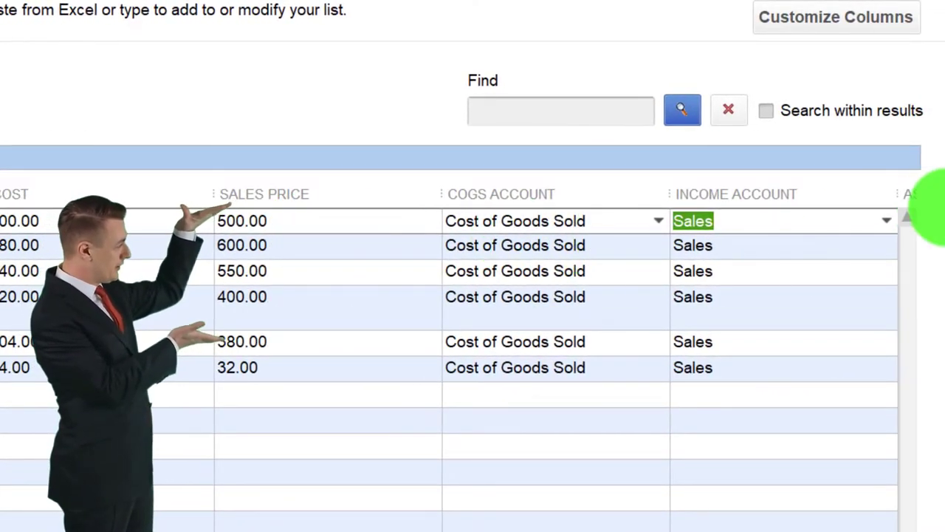
pyautogui.click(886, 220)
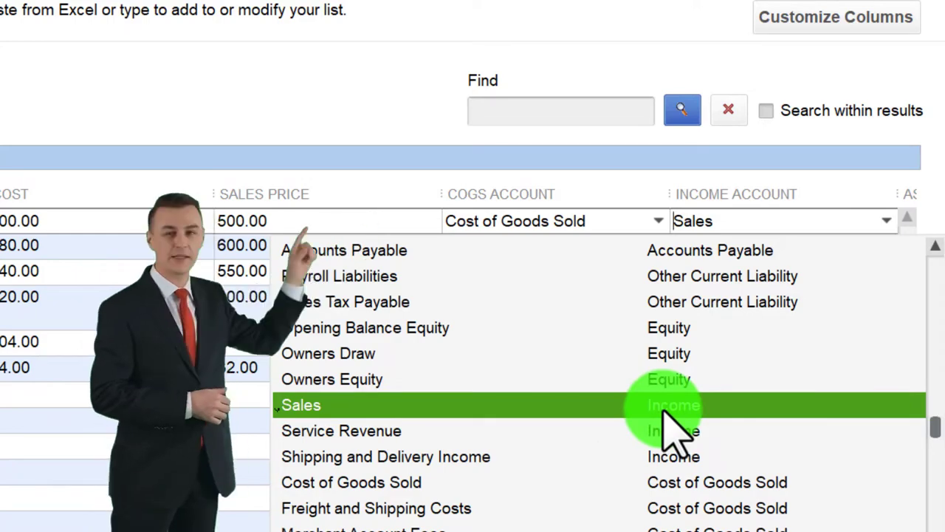
pyautogui.click(748, 221)
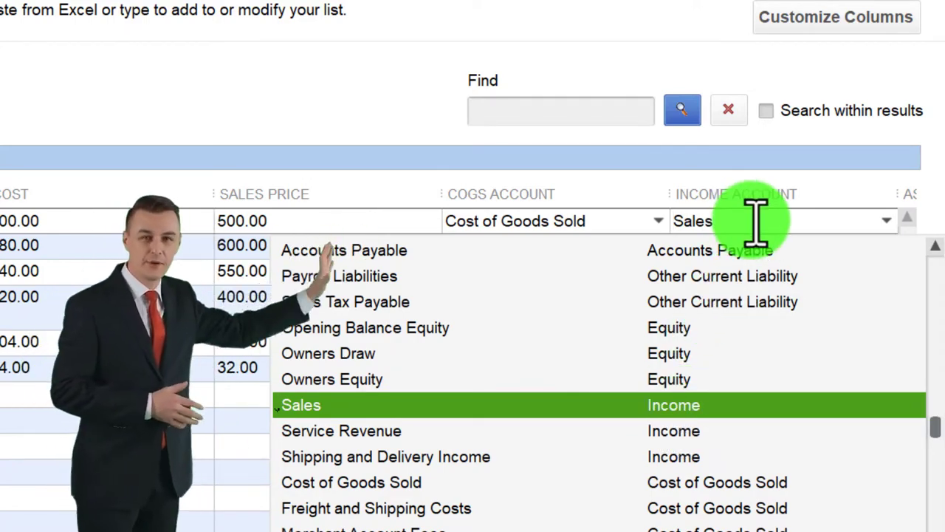
pyautogui.press('Tab')
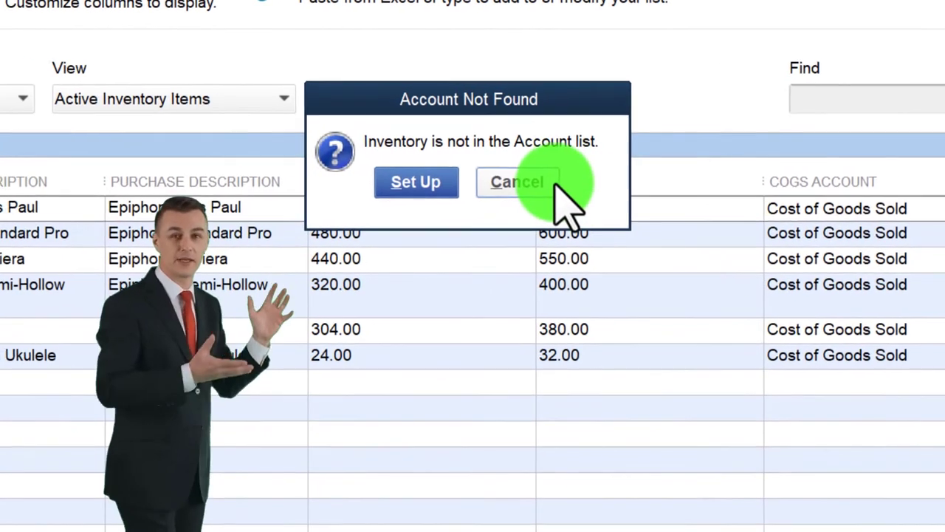
pyautogui.click(563, 183)
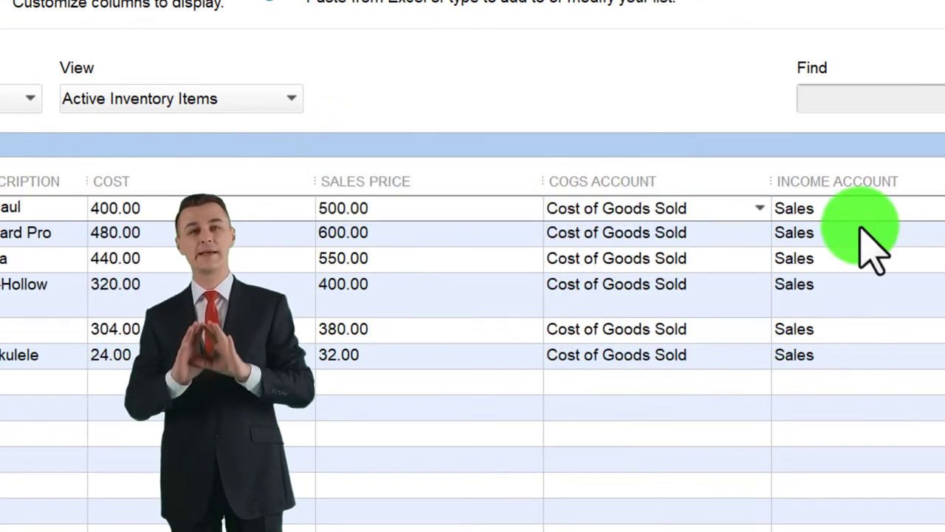
pyautogui.click(818, 197)
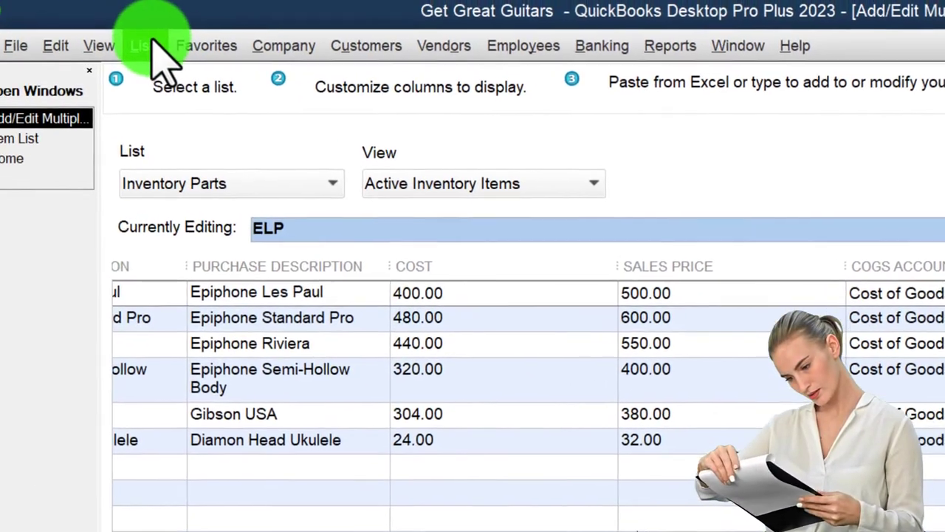
# Look up the inventory account's name in the Chart of Accounts and return to the Add/Edit Multiple List Entries window
pyautogui.click(149, 46)
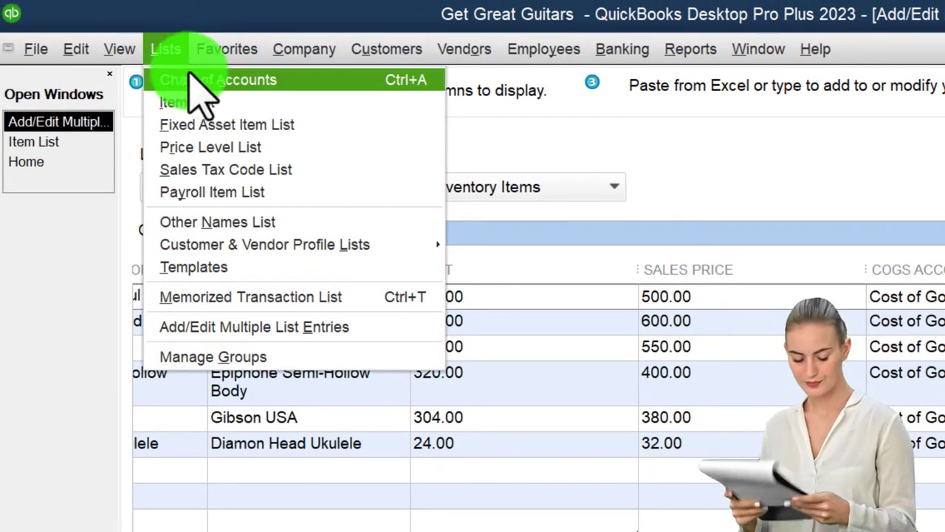
pyautogui.click(277, 80)
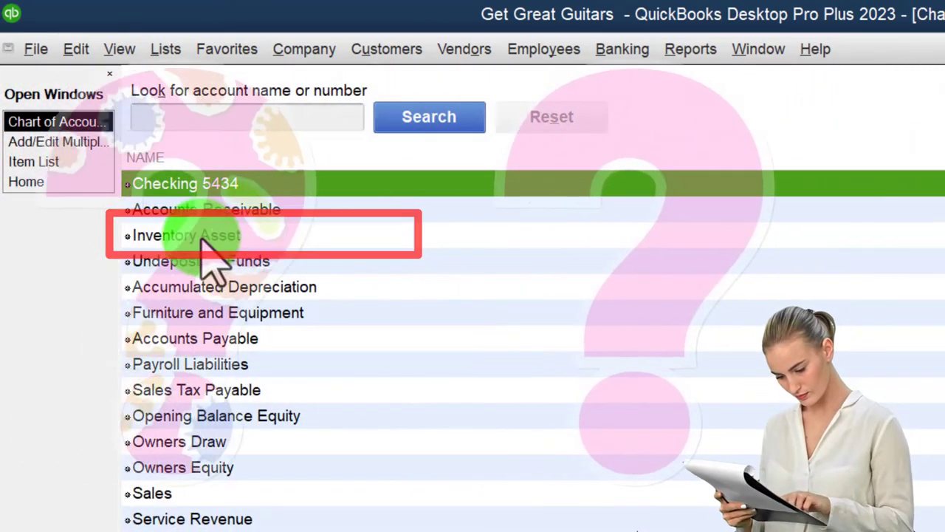
pyautogui.click(200, 237)
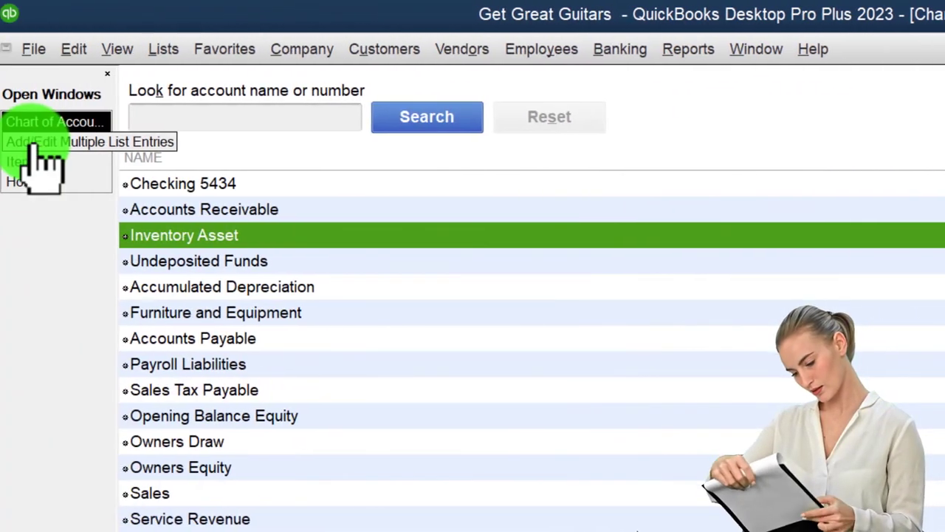
pyautogui.click(39, 143)
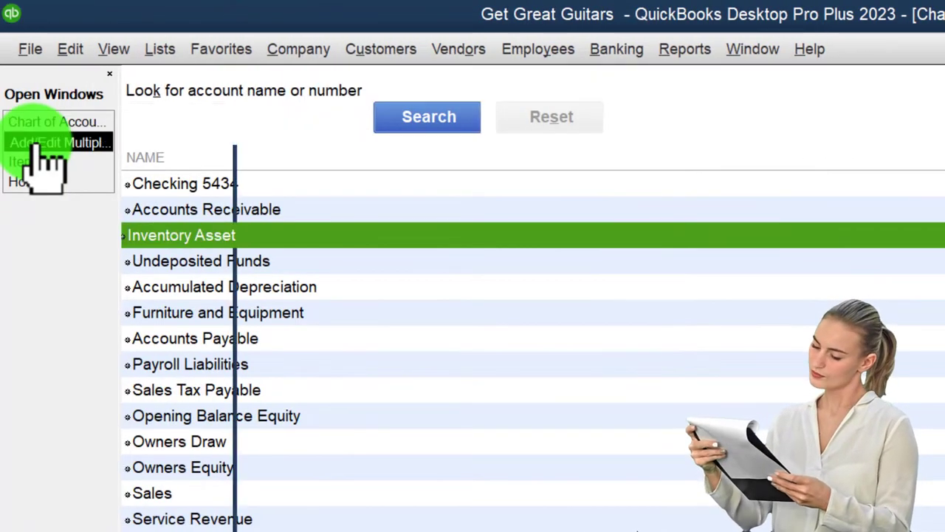
# Set the Asset Account of items ELP and EPSP to Inventory Asset, without setting up a new account
pyautogui.click(908, 296)
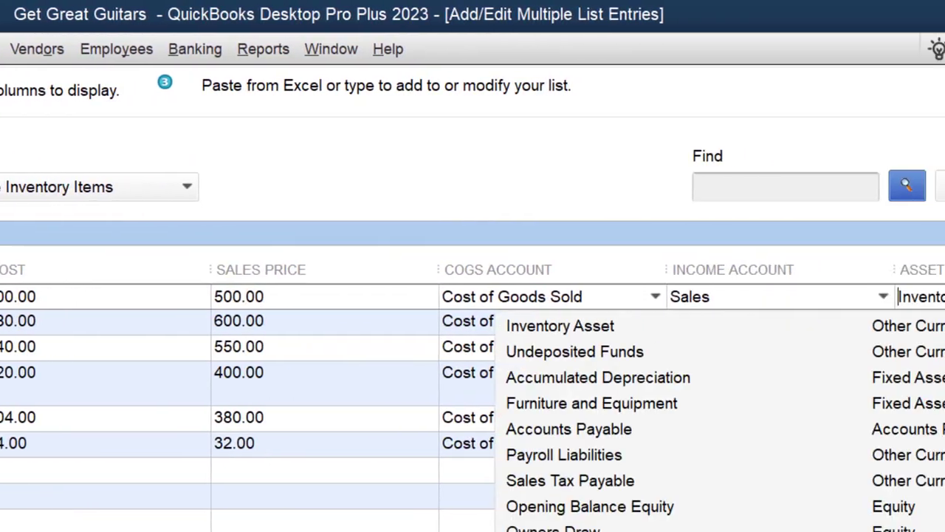
pyautogui.click(336, 326)
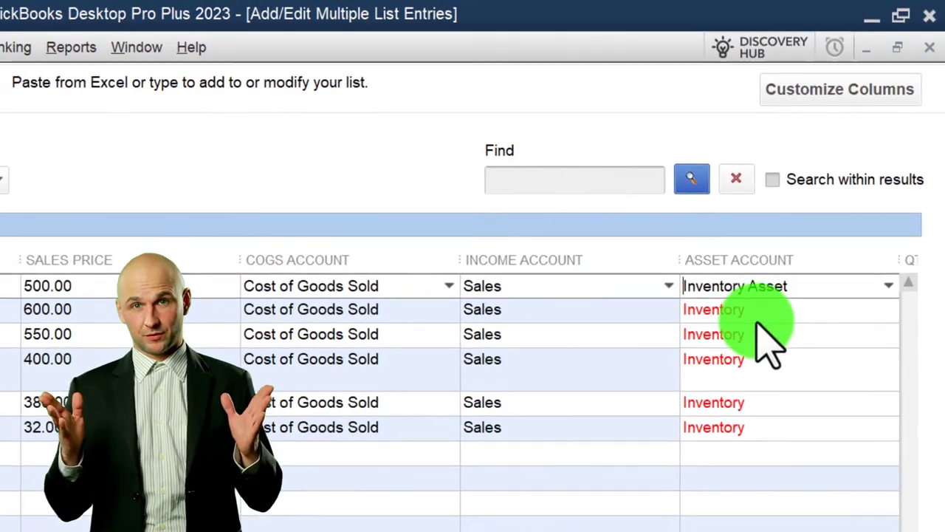
pyautogui.click(749, 325)
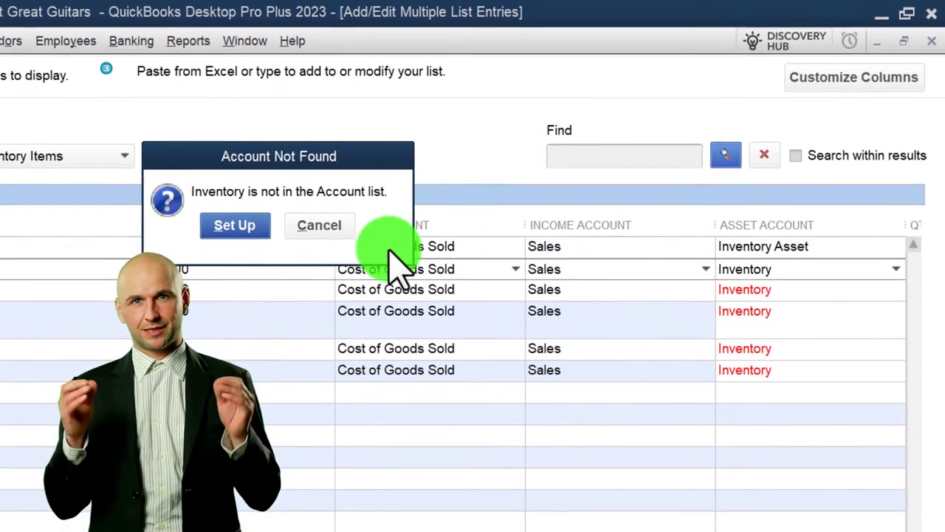
pyautogui.click(282, 239)
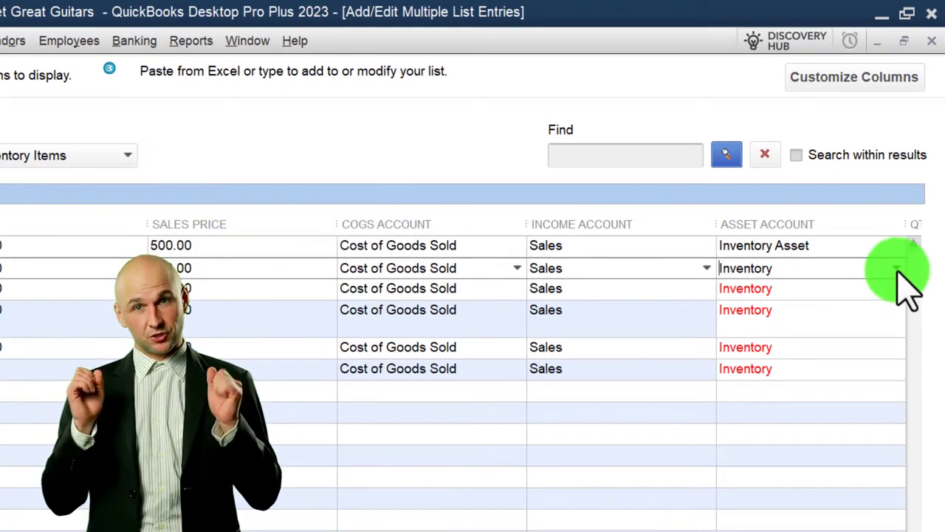
pyautogui.click(898, 271)
pyautogui.click(512, 294)
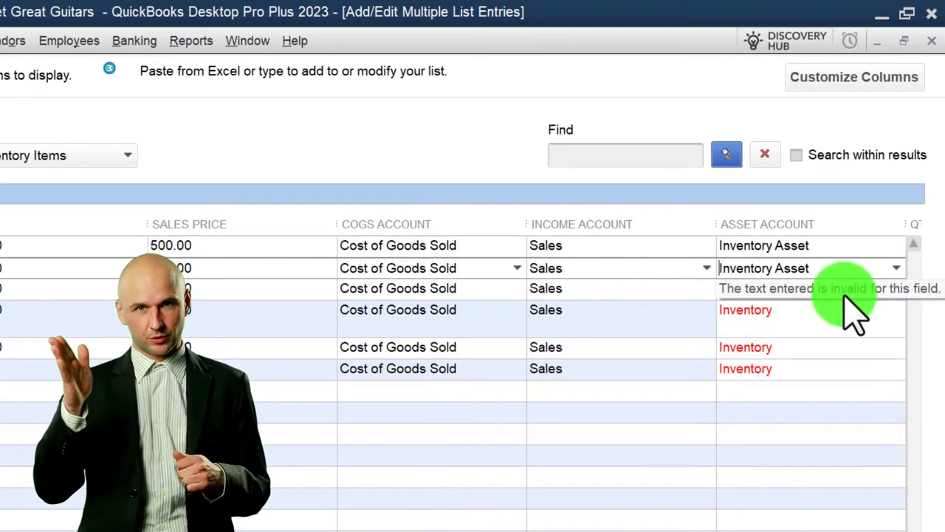
# Set the Asset Account of items EPR and EPSH to Inventory Asset, declining to set up a new account
pyautogui.click(845, 297)
pyautogui.click(332, 227)
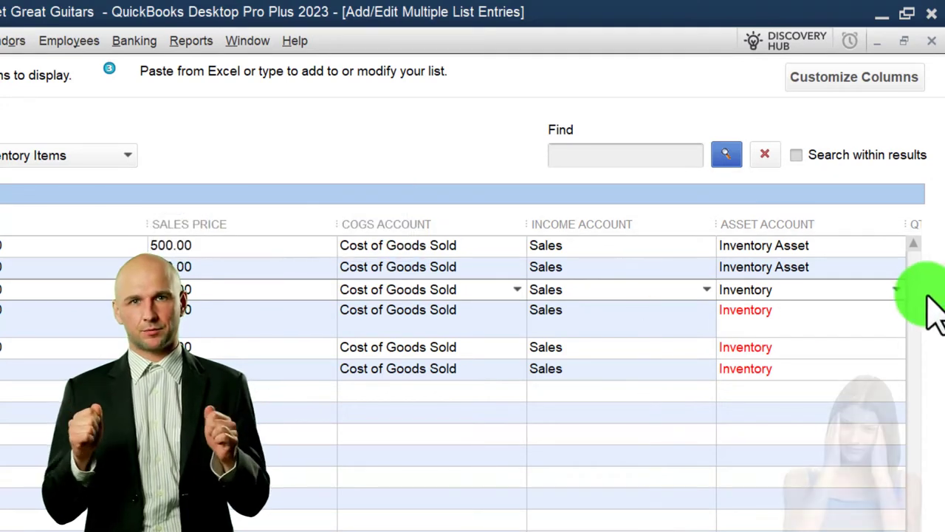
pyautogui.click(895, 291)
pyautogui.click(452, 314)
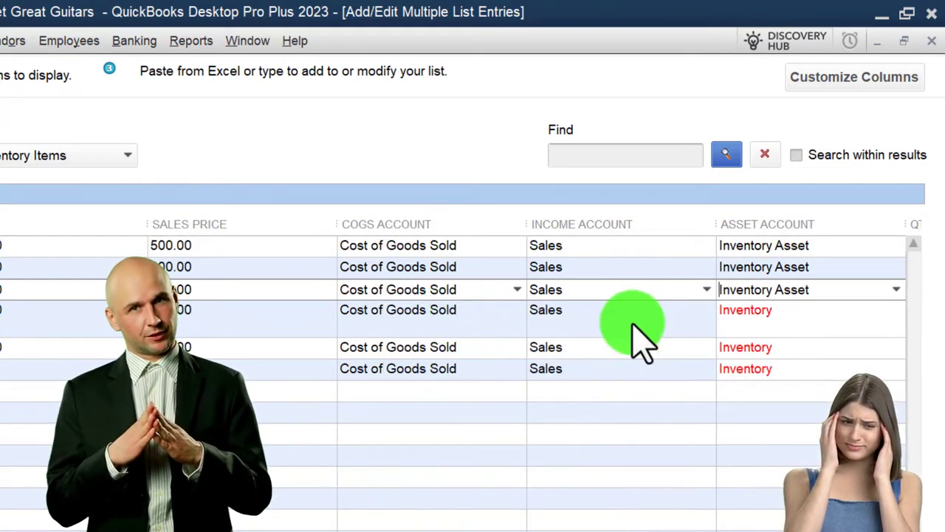
pyautogui.click(799, 314)
pyautogui.click(325, 225)
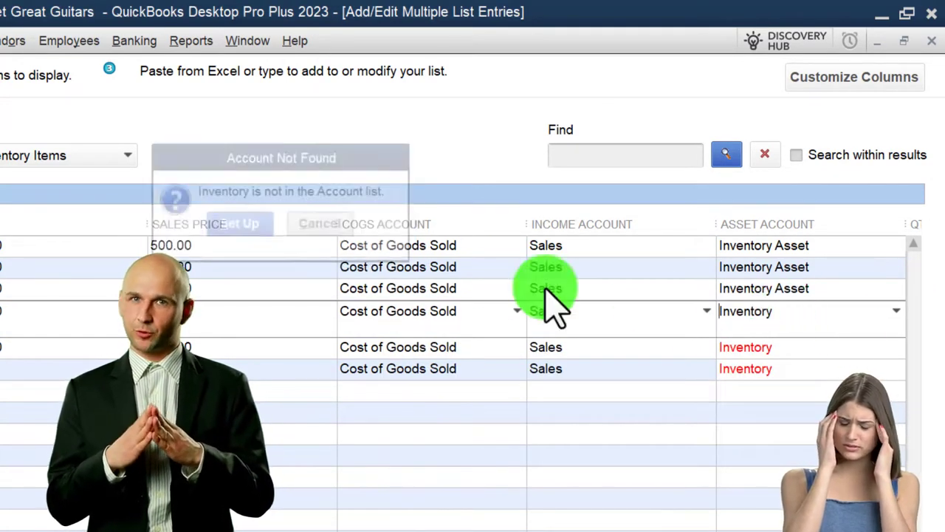
pyautogui.click(896, 312)
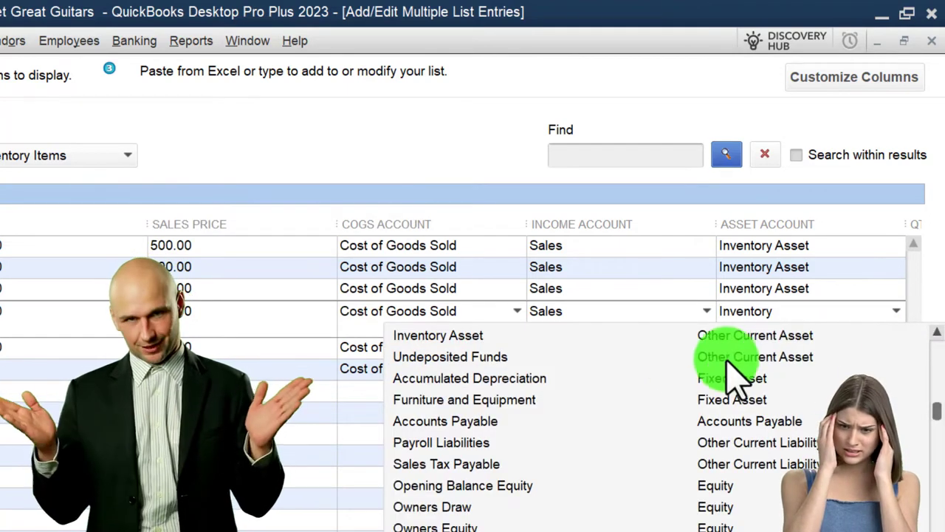
pyautogui.click(479, 334)
# Set the Asset Account of items GIUSA and DUK to Inventory Asset, declining any new account setup
pyautogui.click(829, 348)
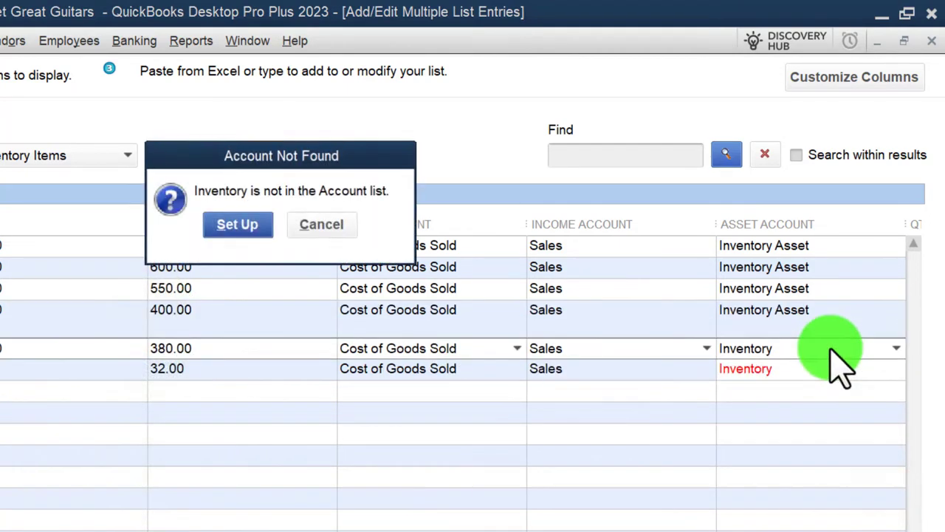
pyautogui.click(321, 224)
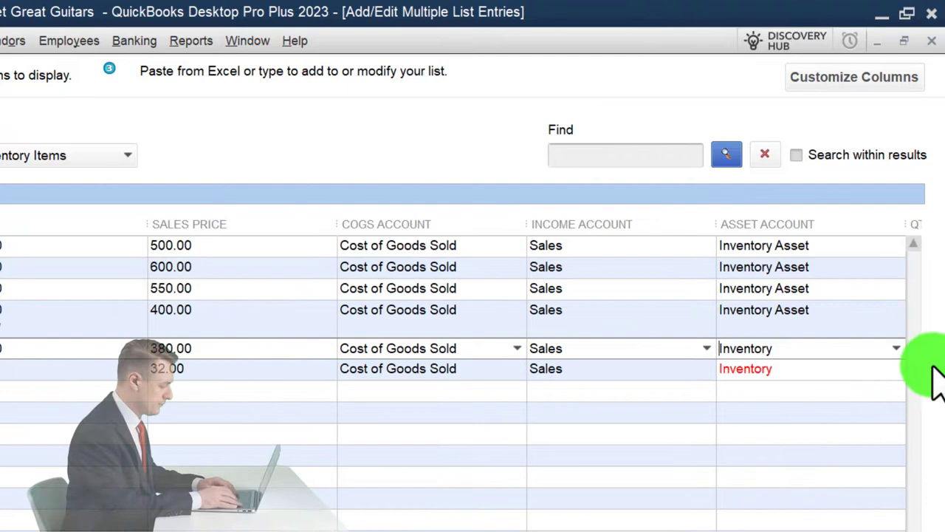
pyautogui.click(896, 348)
pyautogui.click(458, 369)
pyautogui.click(823, 370)
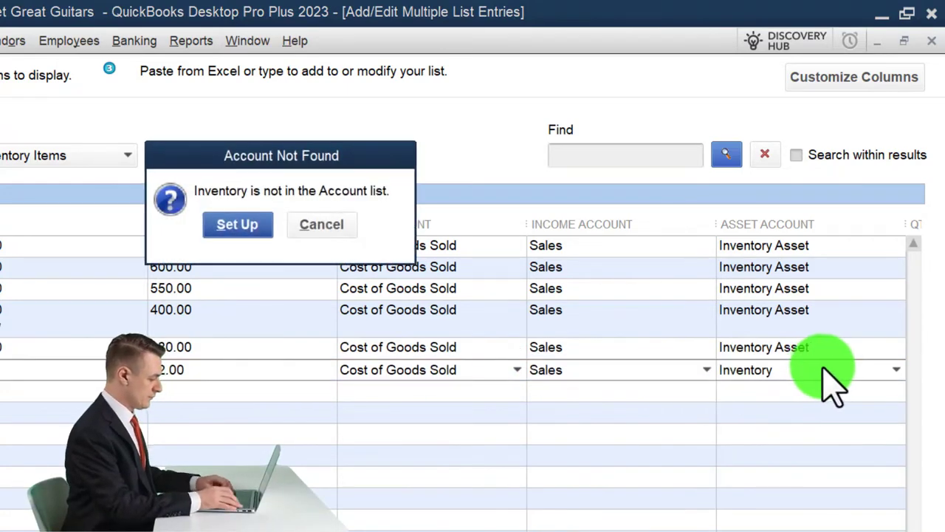
pyautogui.click(321, 224)
pyautogui.click(895, 370)
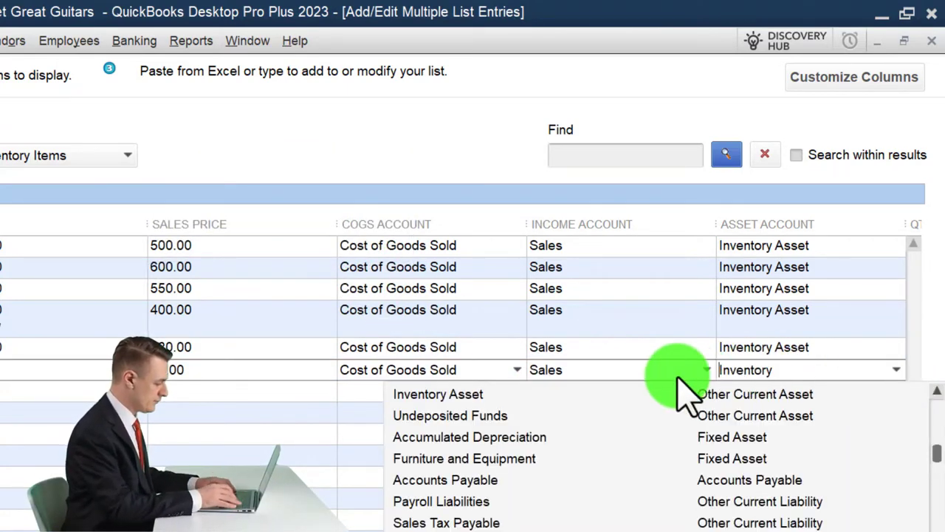
pyautogui.click(476, 394)
# Check the pasted Qty On Hand and Sales Tax Code columns, moving along the ELP row from its Income Account
pyautogui.click(687, 248)
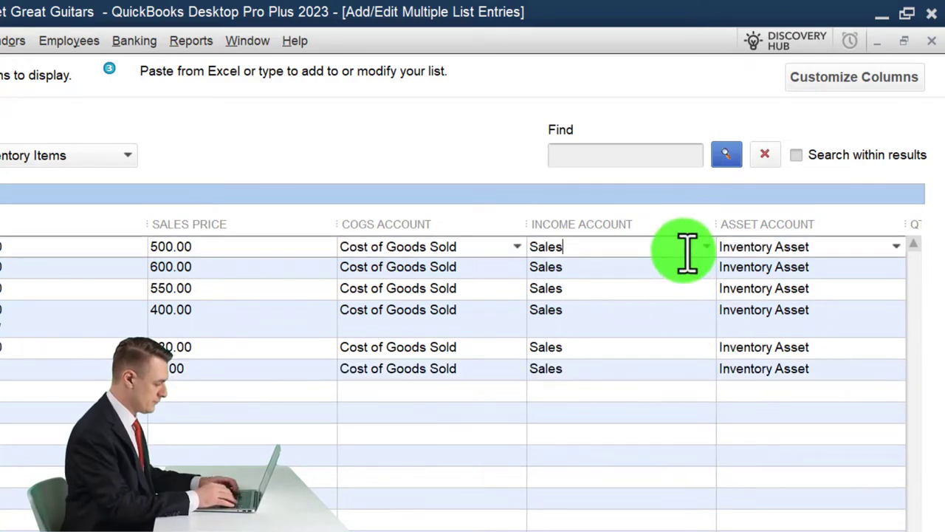
pyautogui.press('Tab')
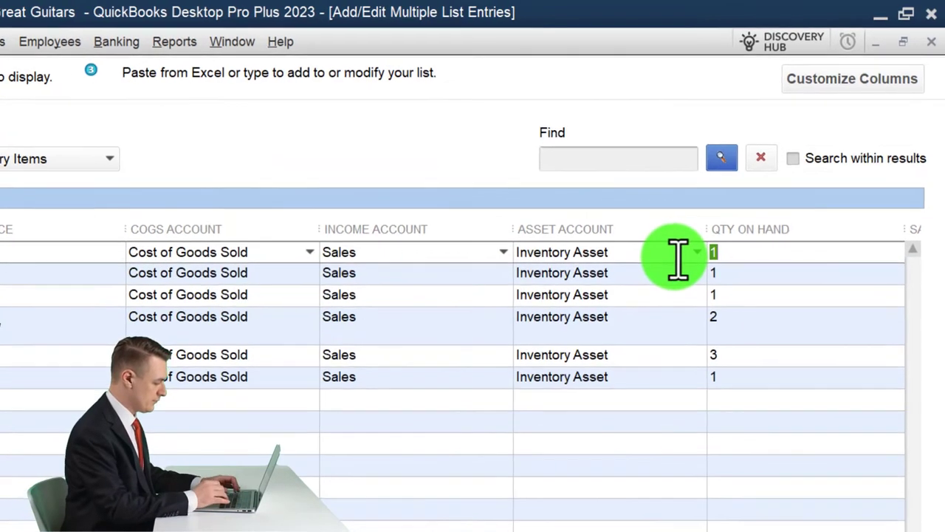
pyautogui.press('Tab')
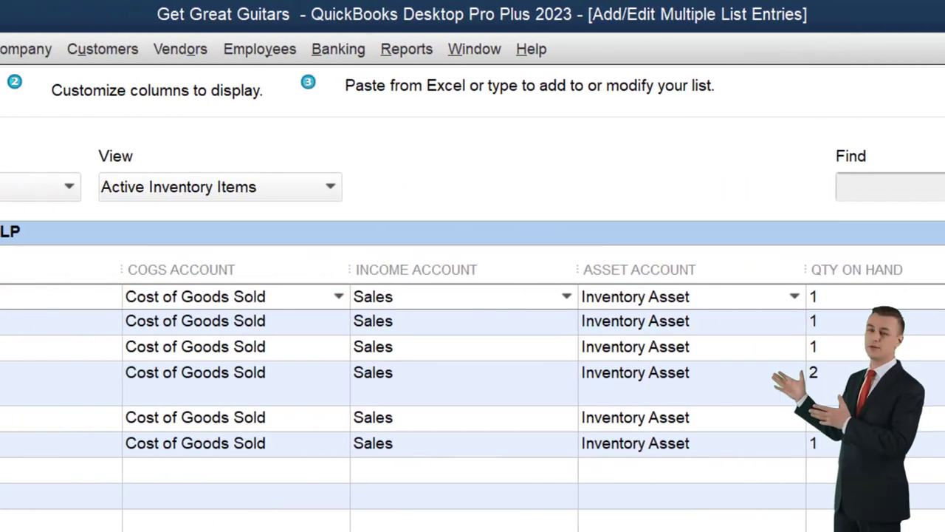
# Open the Items & Inventory company preferences to review the inventory and purchase order settings
pyautogui.click(74, 49)
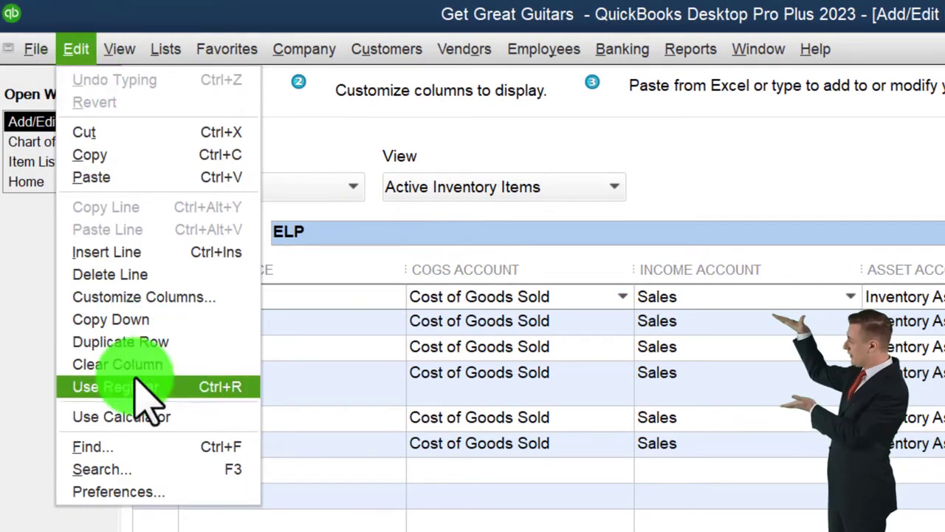
pyautogui.click(125, 491)
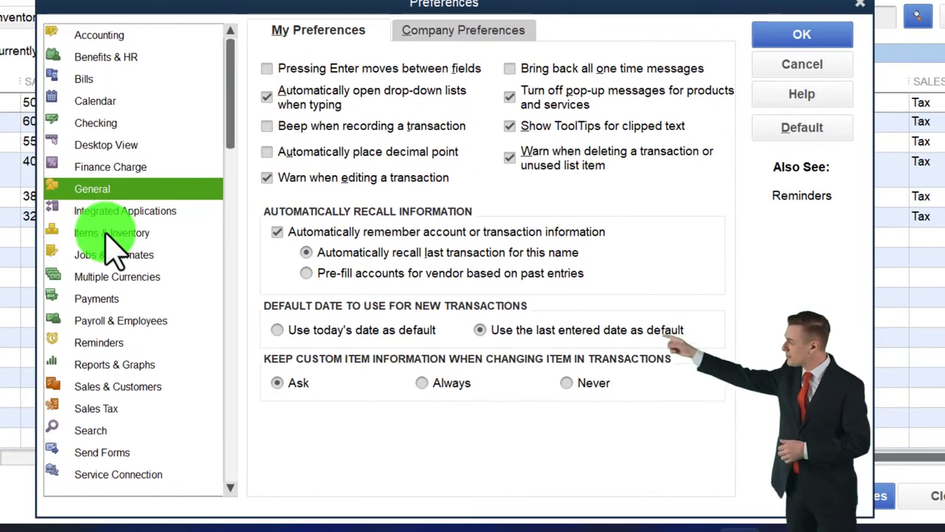
pyautogui.click(114, 235)
pyautogui.click(443, 34)
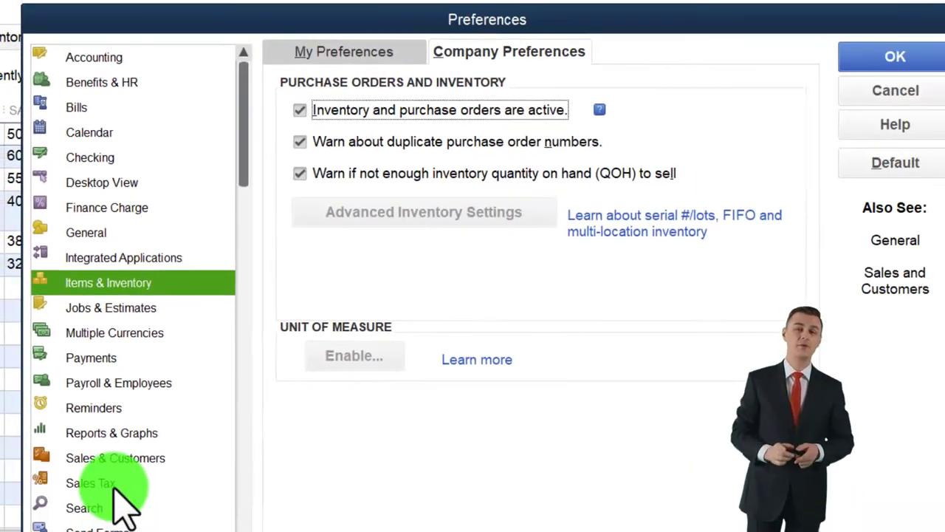
# Review the Sales Tax company preferences, including the taxable item code, and close the preferences
pyautogui.click(111, 481)
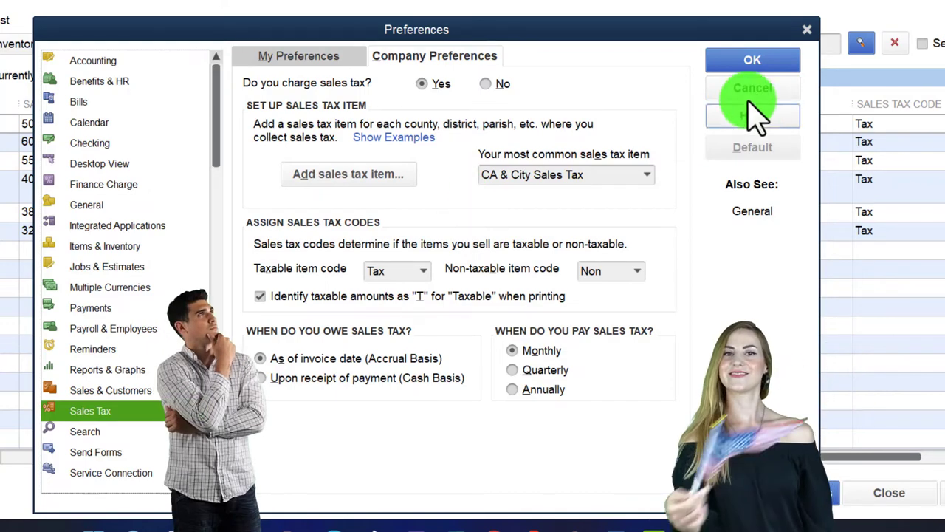
pyautogui.click(809, 31)
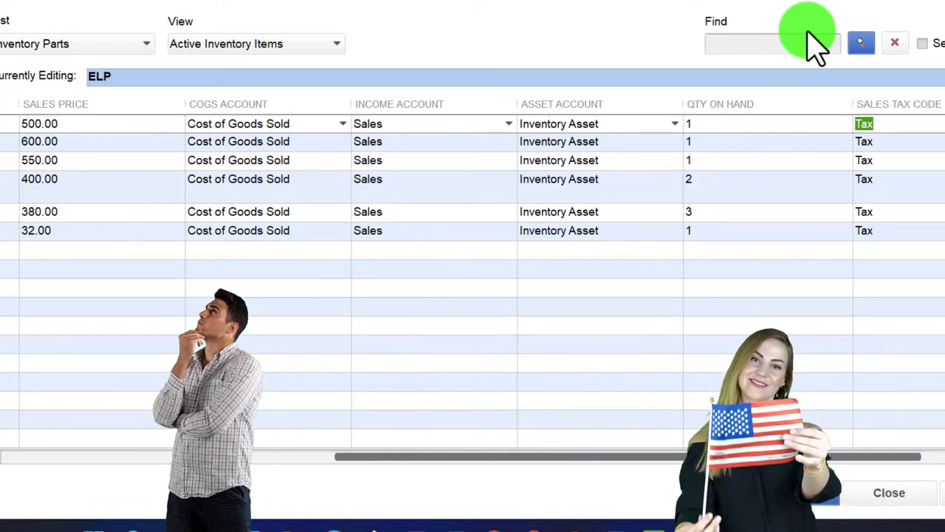
pyautogui.press('Tab')
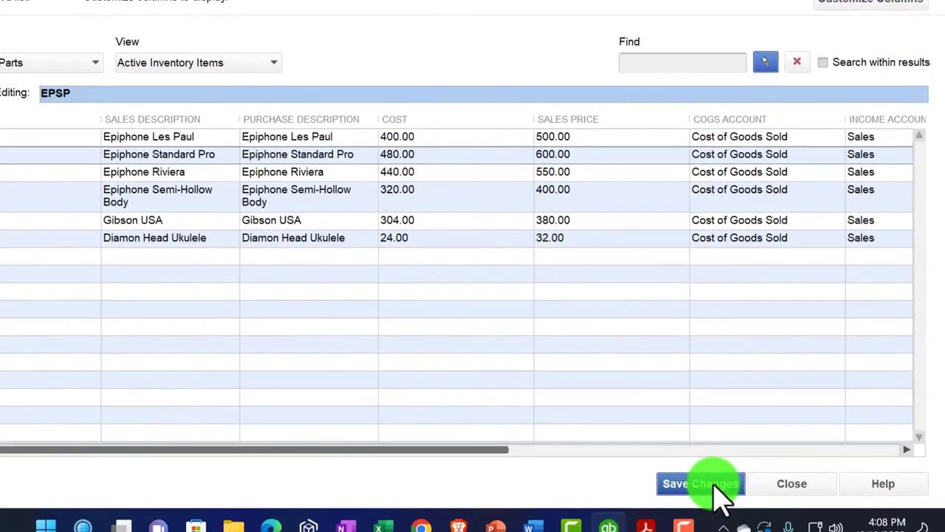
# Save the pasted inventory part items and close the Add/Edit Multiple List Entries window
pyautogui.click(700, 484)
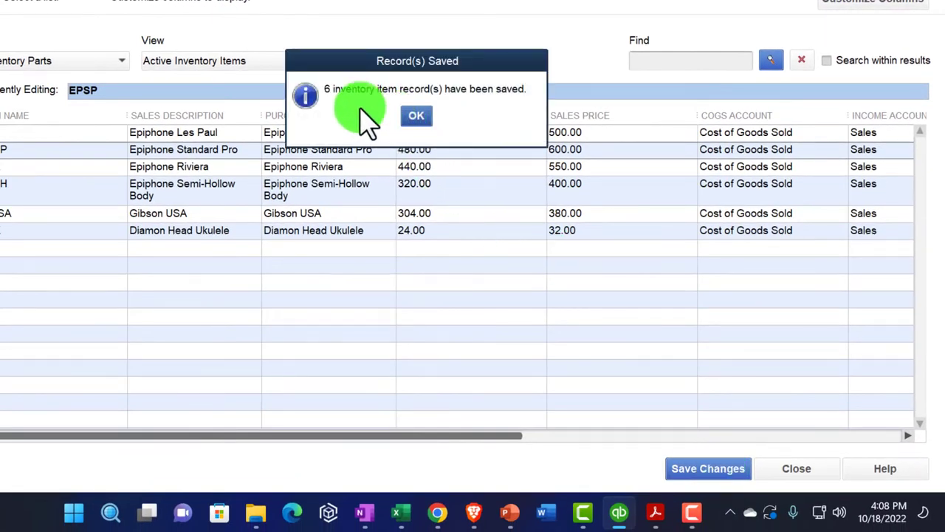
pyautogui.click(417, 118)
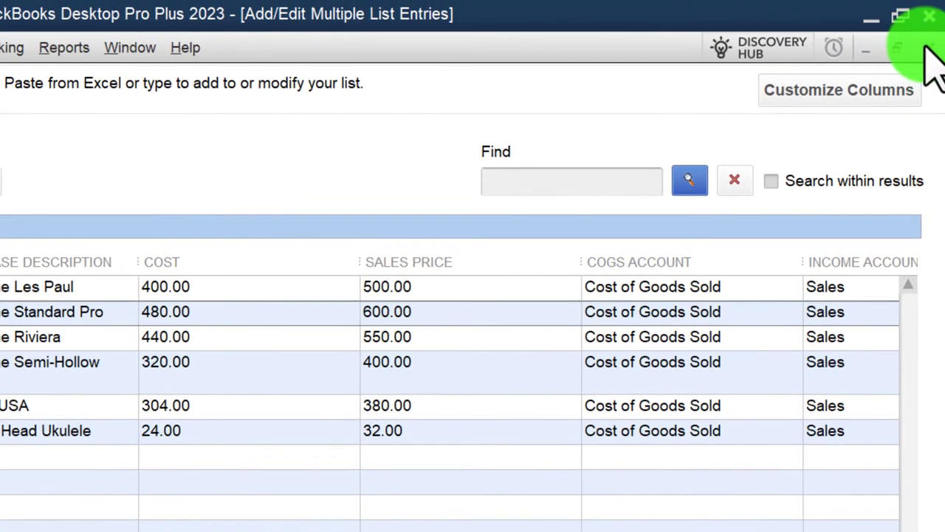
pyautogui.click(927, 46)
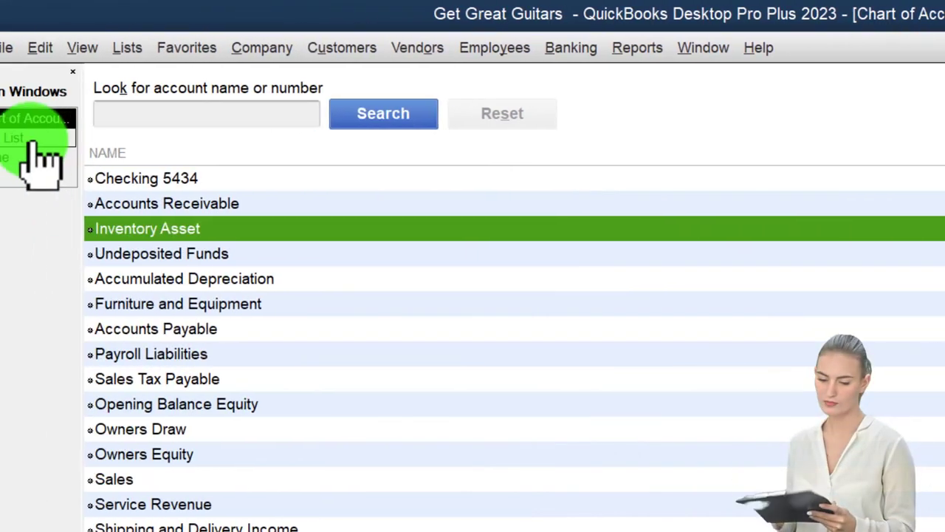
# Show the Item List and open the ELP inventory item for editing to inspect its record
pyautogui.click(33, 141)
pyautogui.click(127, 47)
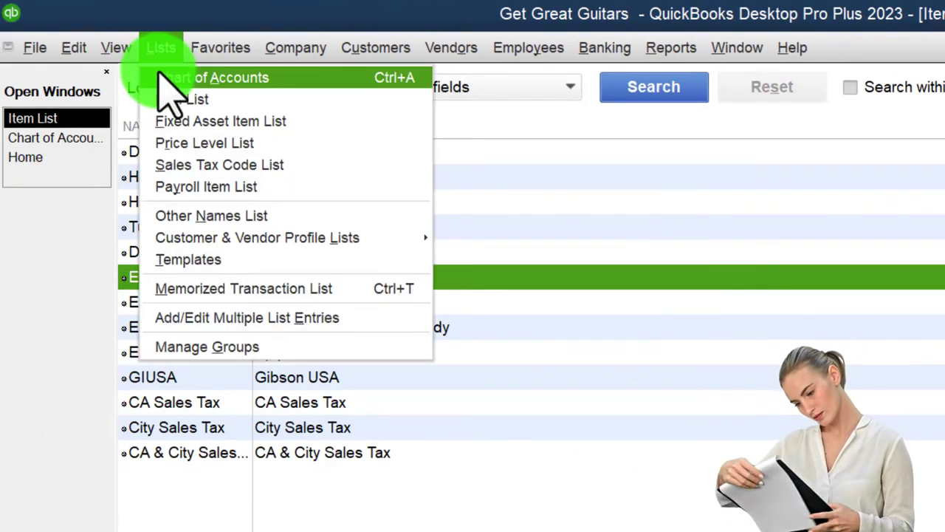
pyautogui.click(192, 99)
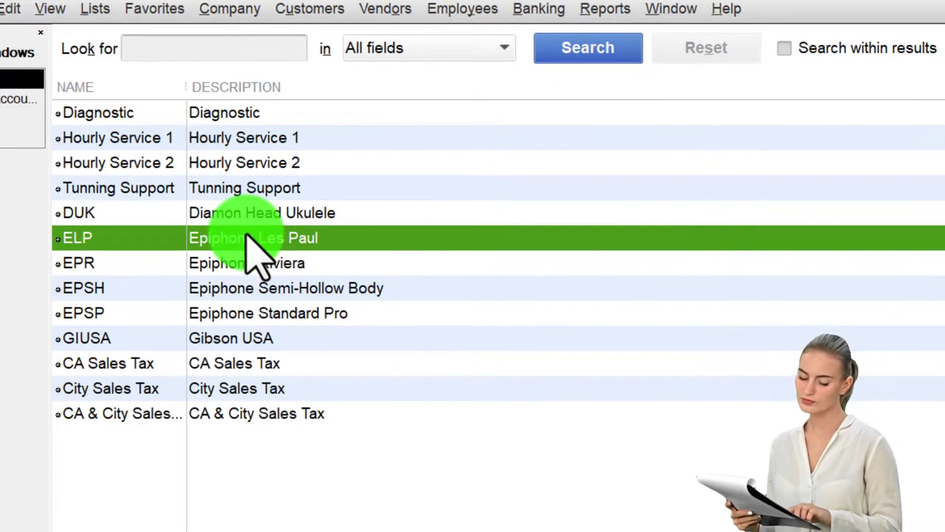
pyautogui.rightClick(255, 251)
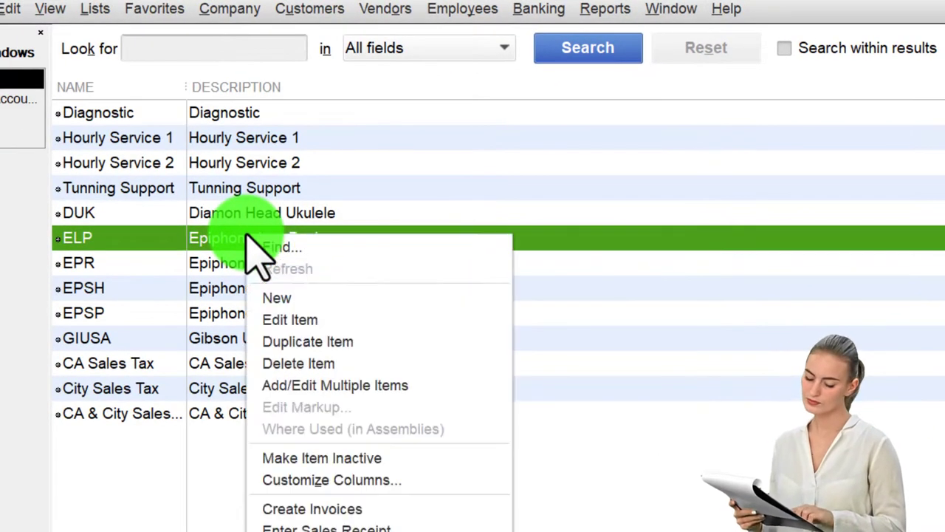
pyautogui.click(285, 320)
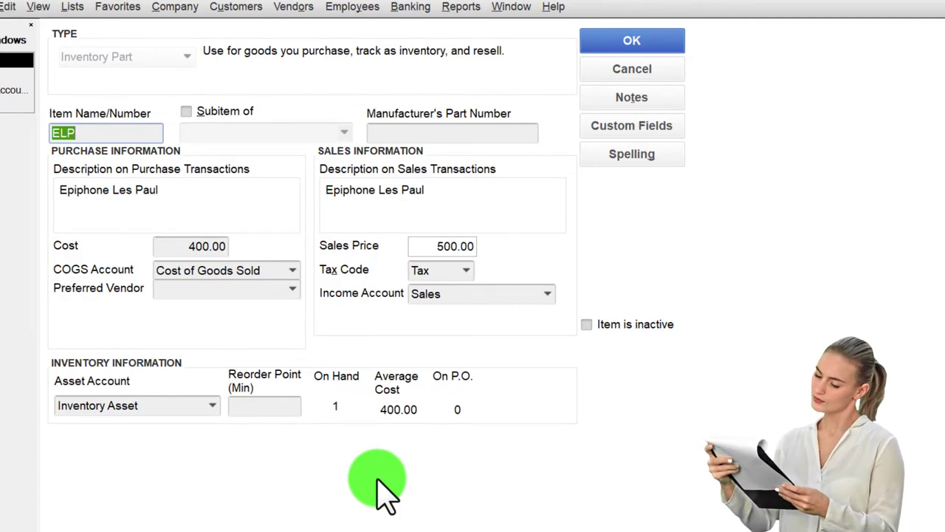
# Check the ELP item's descriptions, cost, preferred vendor, tax code, income account, asset account and reorder point, and leave the record
pyautogui.press('Tab')
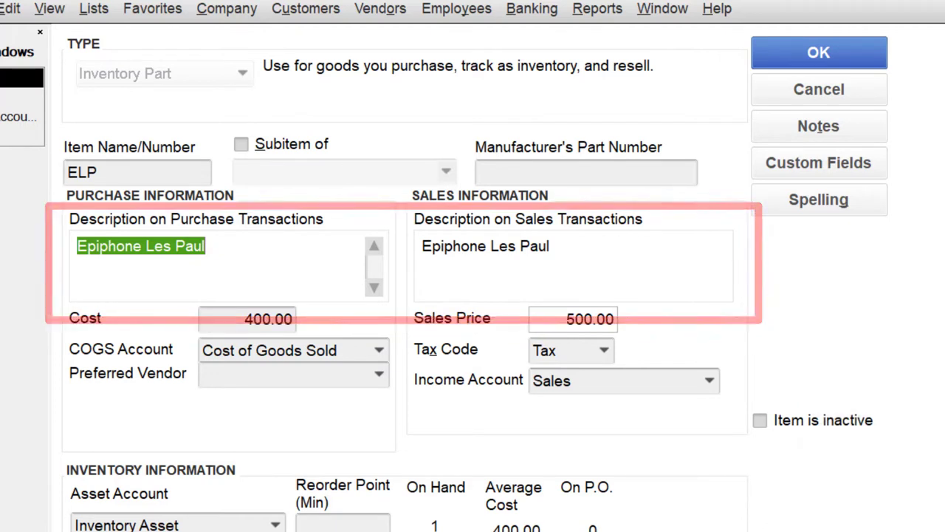
pyautogui.press('Tab')
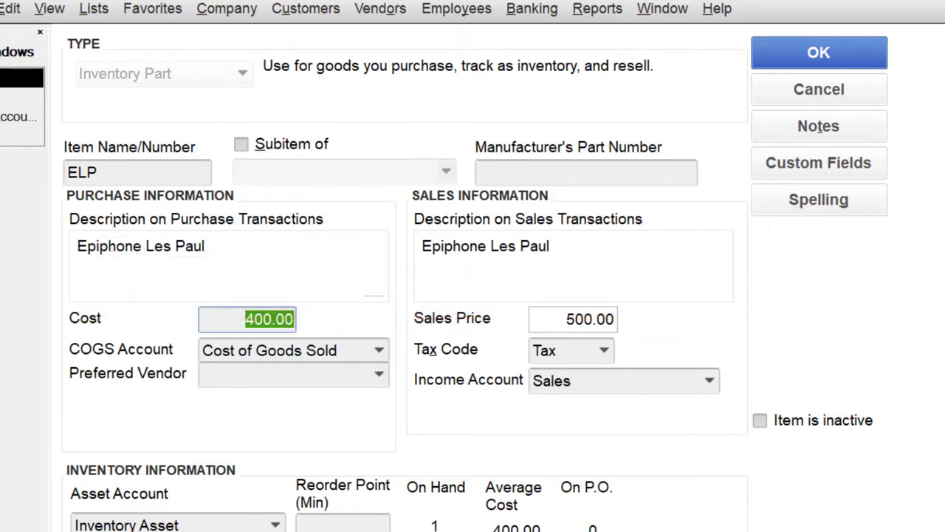
pyautogui.click(288, 374)
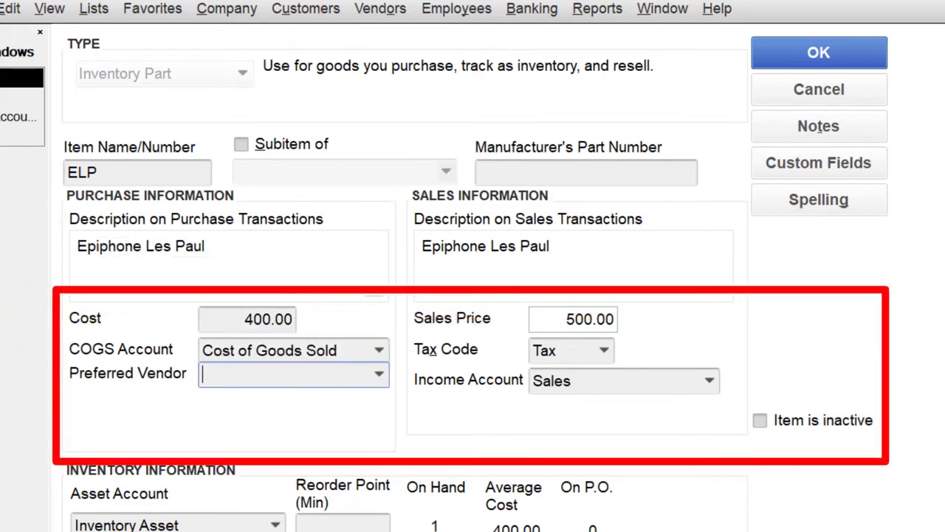
pyautogui.press('Tab')
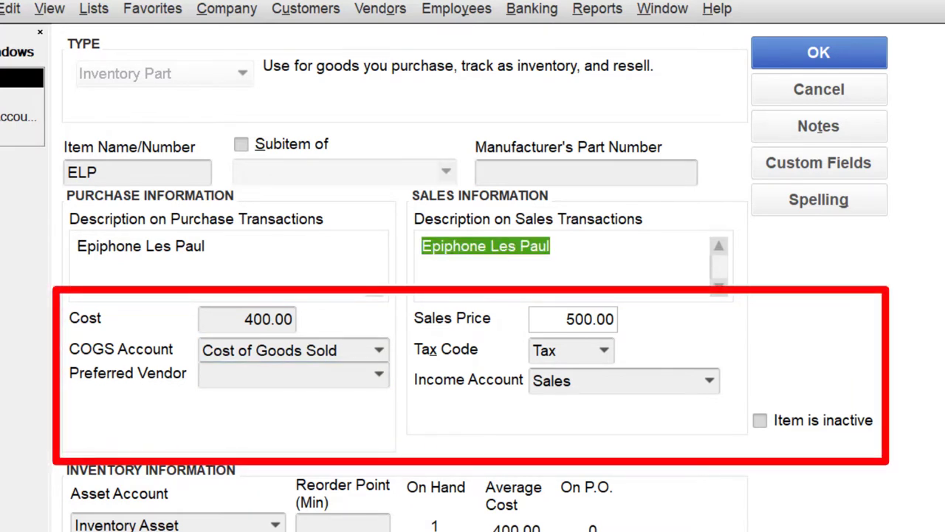
pyautogui.press('Tab')
pyautogui.press('Tab')
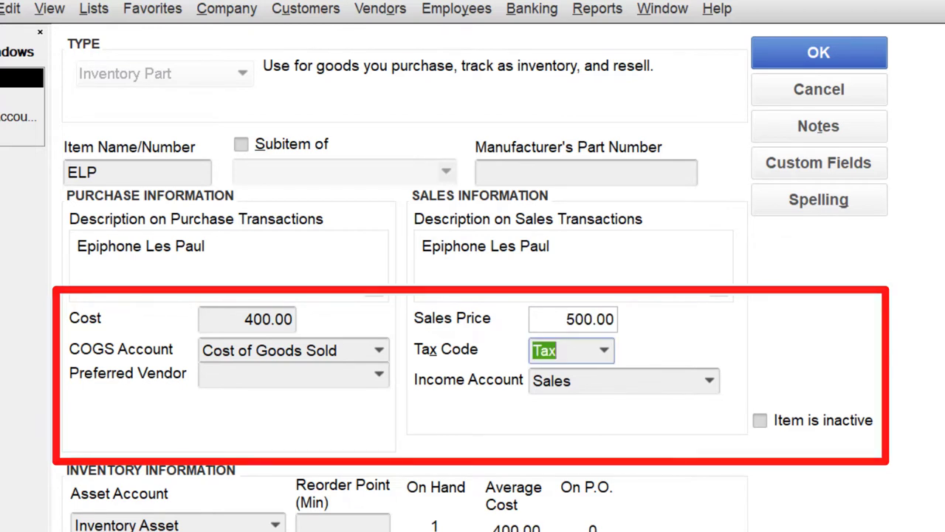
pyautogui.press('Tab')
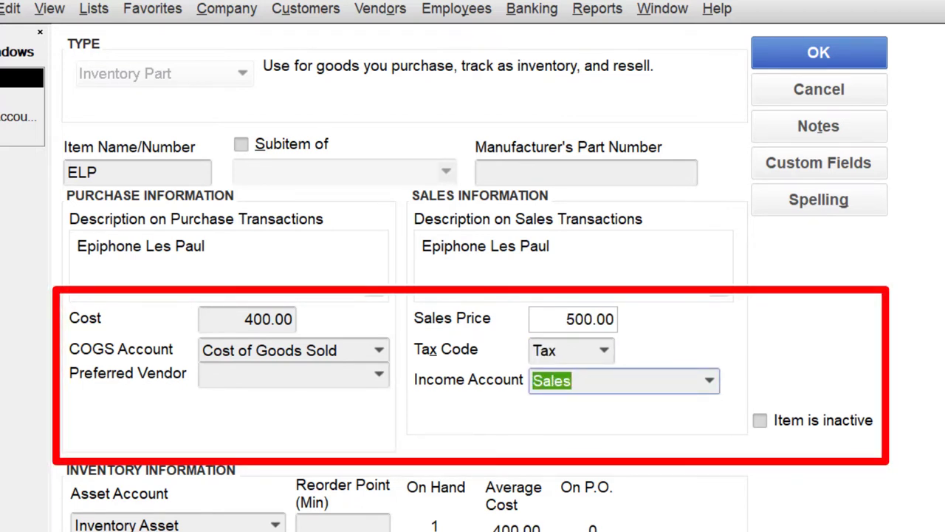
pyautogui.press('Tab')
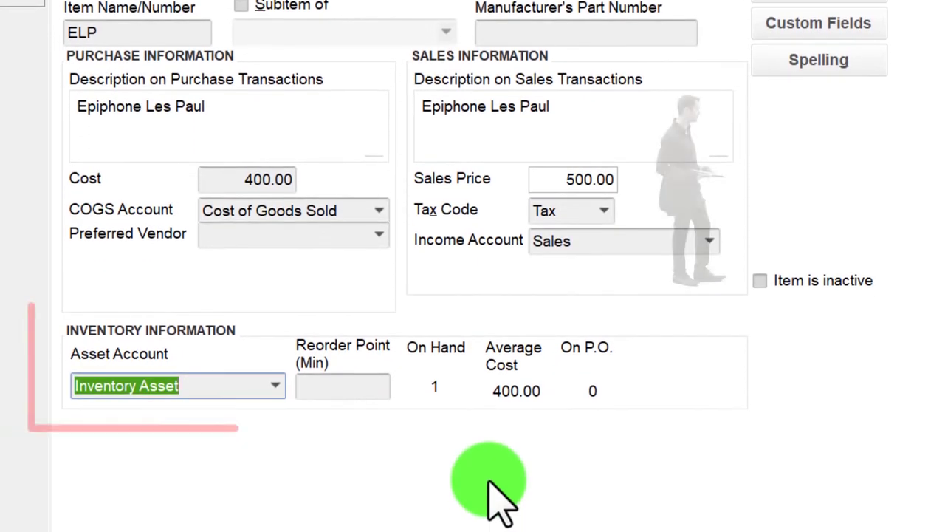
pyautogui.press('Tab')
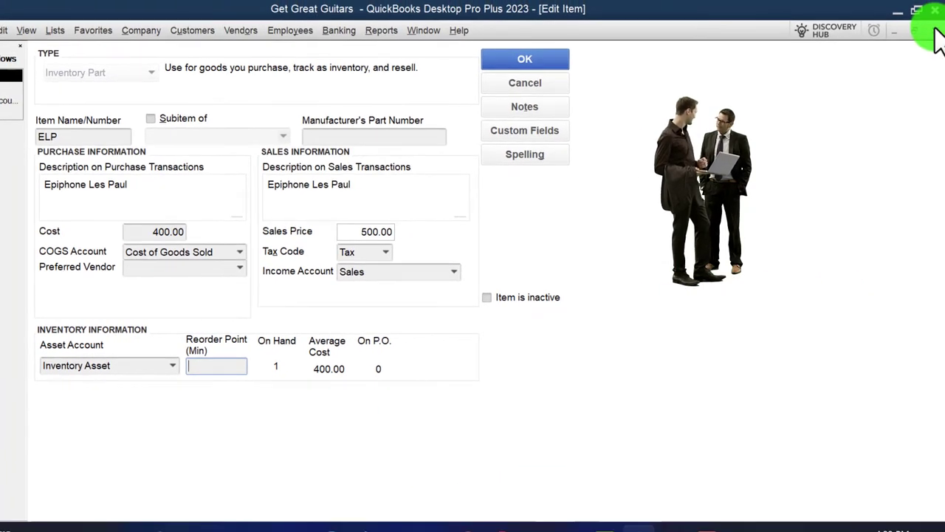
pyautogui.press('Return')
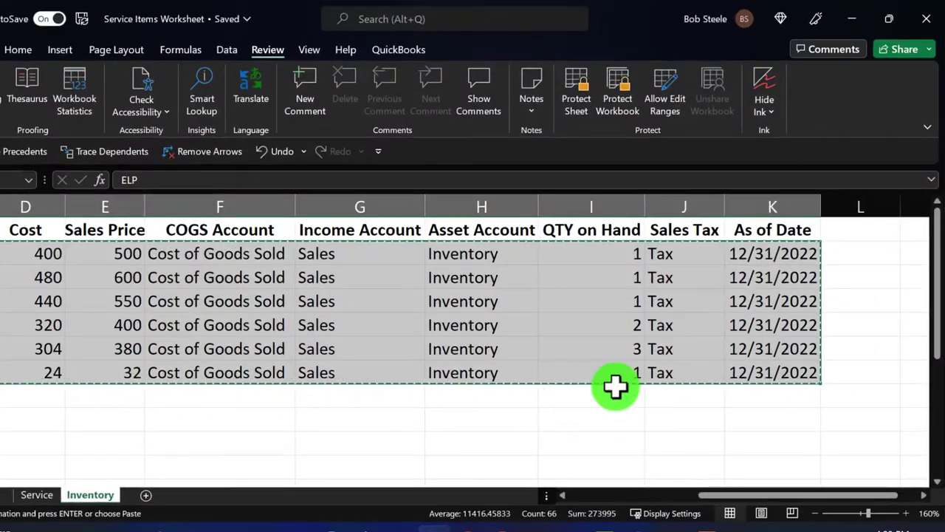
# In the Excel Inventory sheet, enter the formula +D2*I2 in M2 to multiply the ELP cost by its quantity on hand
pyautogui.click(698, 277)
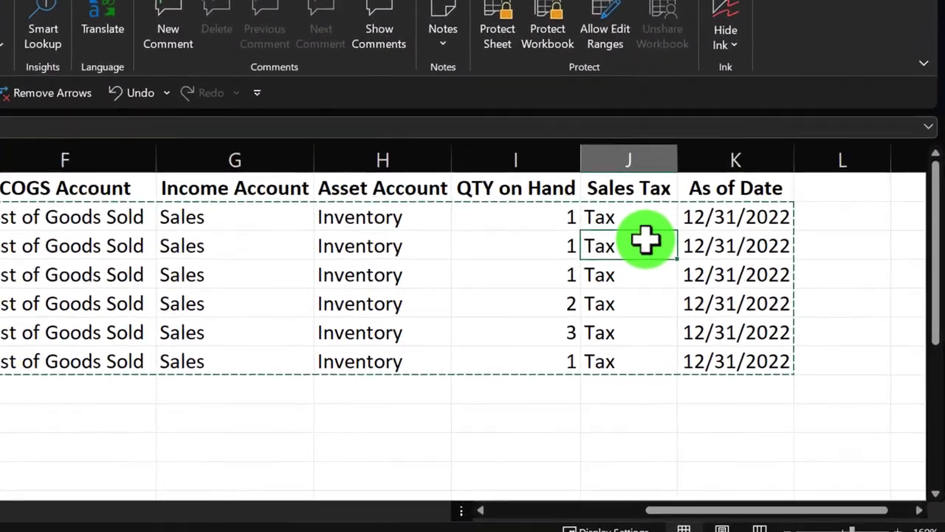
pyautogui.press('Right')
pyautogui.press('Right')
pyautogui.press('Right')
pyautogui.press('Up')
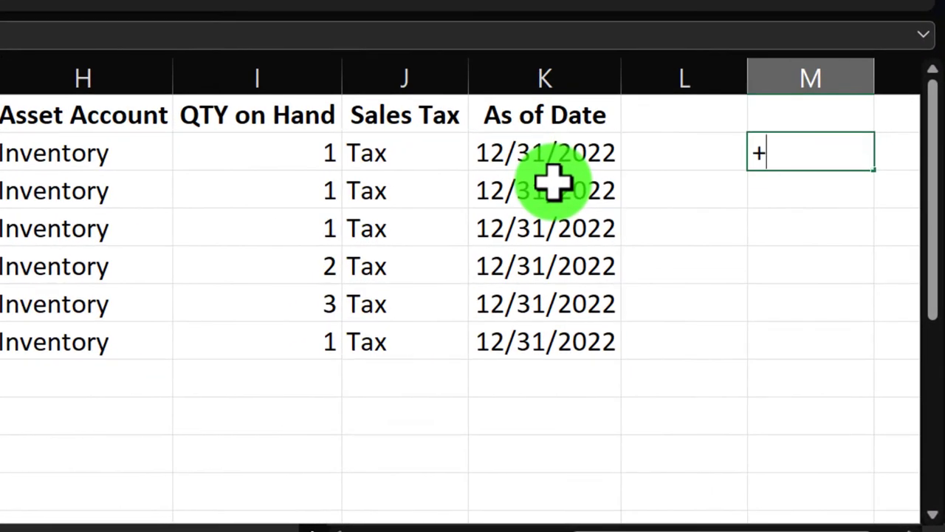
pyautogui.press('Left')
pyautogui.press('Left')
pyautogui.press('Left')
pyautogui.press('Left')
pyautogui.press('Left')
pyautogui.press('Left')
pyautogui.press('Left')
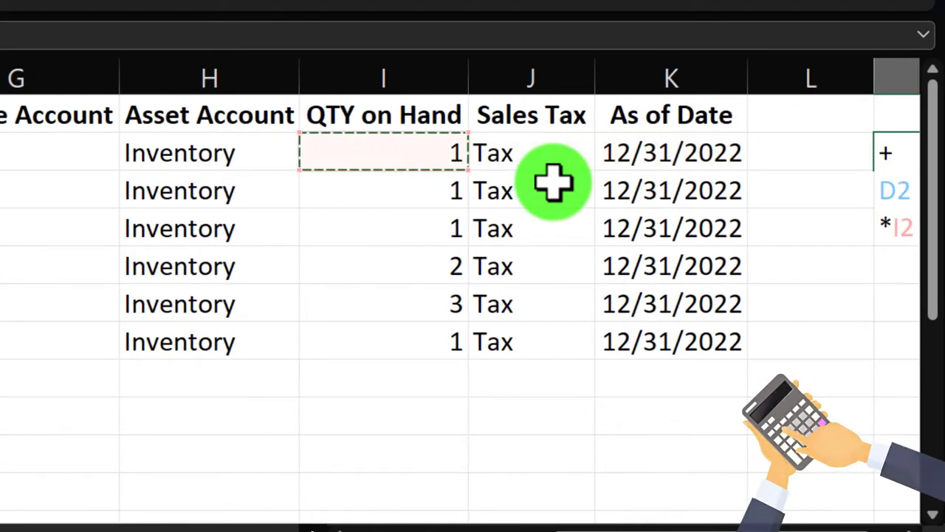
pyautogui.press('Return')
# Copy the M2 formula down to M7 and add a SUM of the item values in M8
pyautogui.click(861, 159)
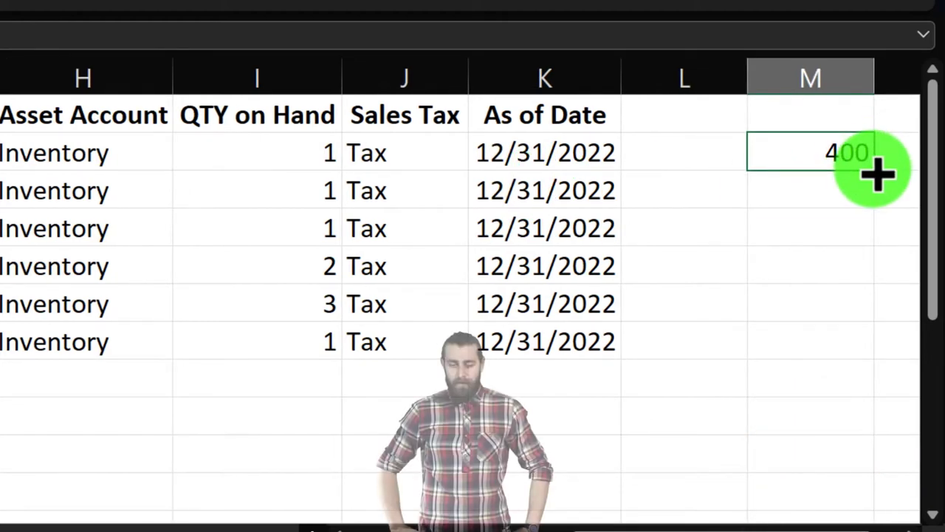
pyautogui.moveTo(876, 173); pyautogui.dragTo(884, 315)
pyautogui.moveTo(882, 357); pyautogui.dragTo(879, 358)
pyautogui.click(847, 380)
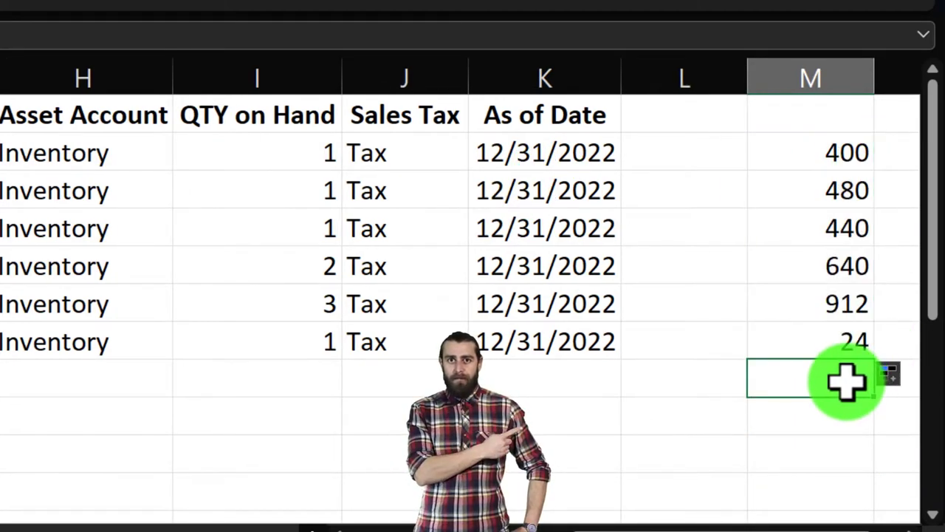
pyautogui.write('=sum(')
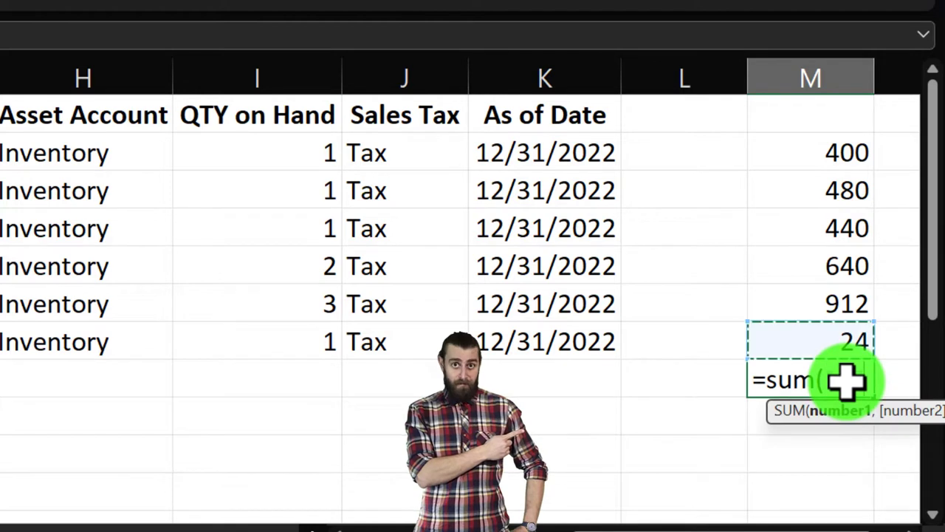
pyautogui.hotkey('shift', 'Up')
pyautogui.press('Return')
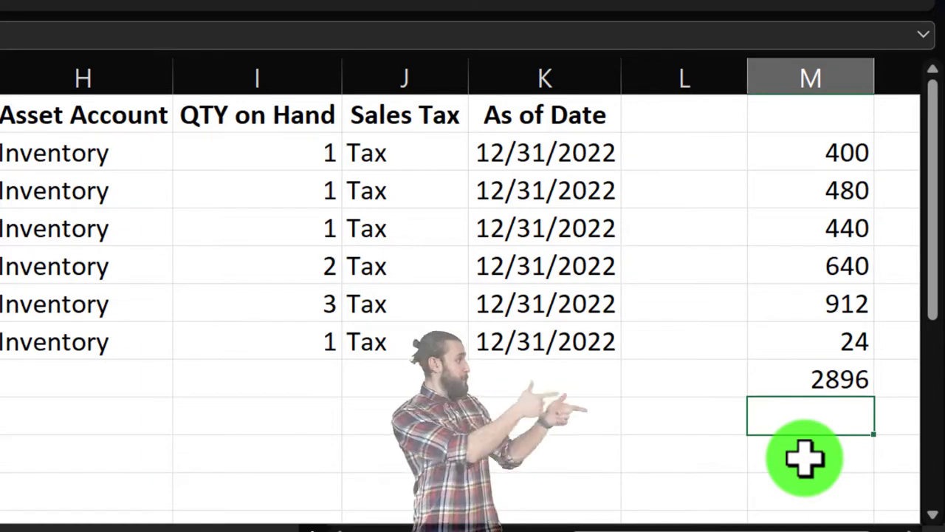
# Look over the item names and sales descriptions in the first columns of the Inventory sheet
pyautogui.moveTo(783, 513); pyautogui.dragTo(355, 526)
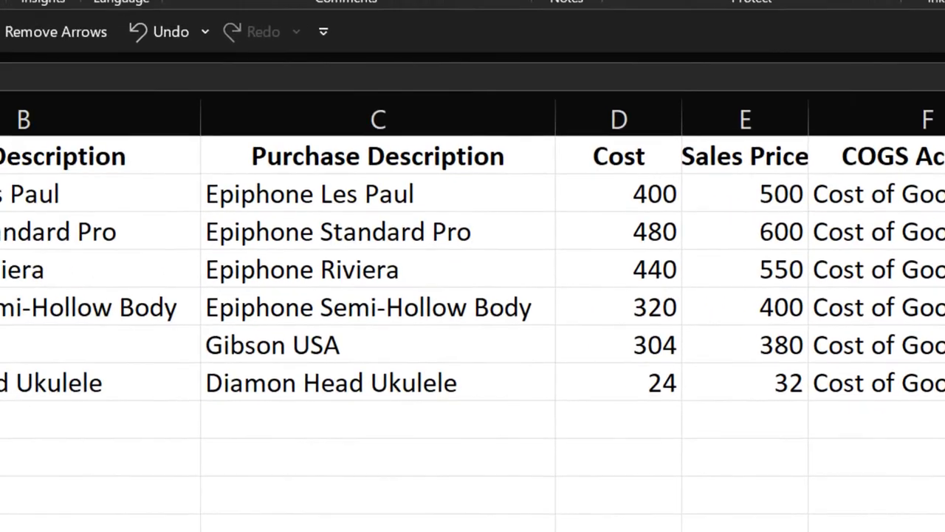
pyautogui.click(177, 152)
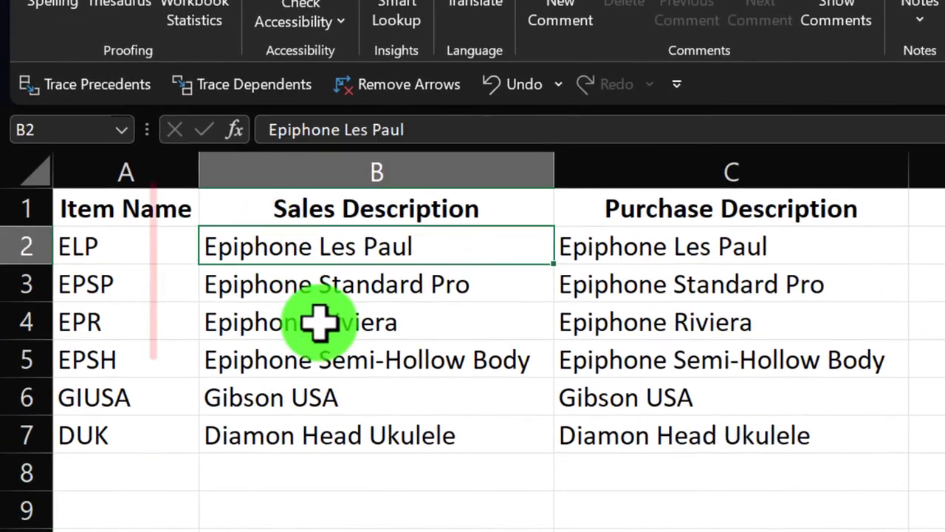
pyautogui.press('Down')
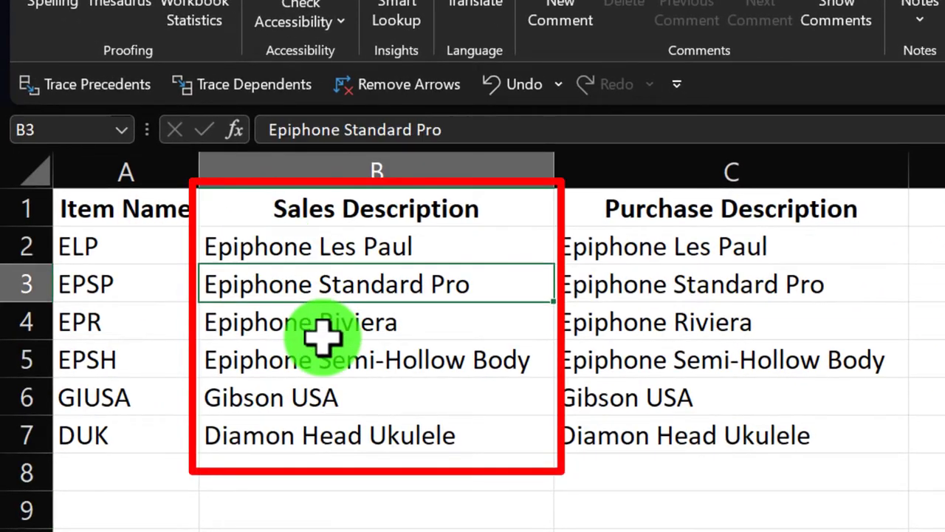
pyautogui.press('Down')
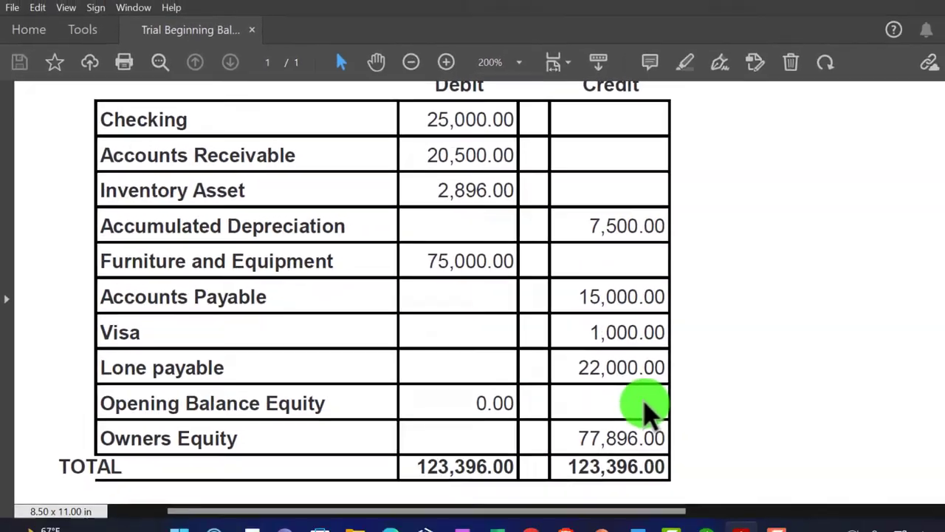
# Switch to QuickBooks Desktop and run the standard Balance Sheet report from the Company & Financial reports
pyautogui.click(708, 531)
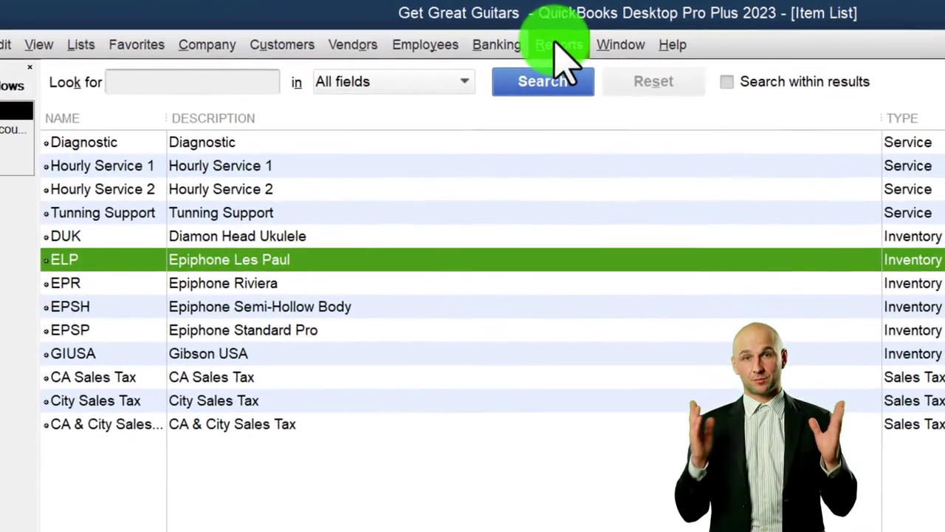
pyautogui.click(409, 29)
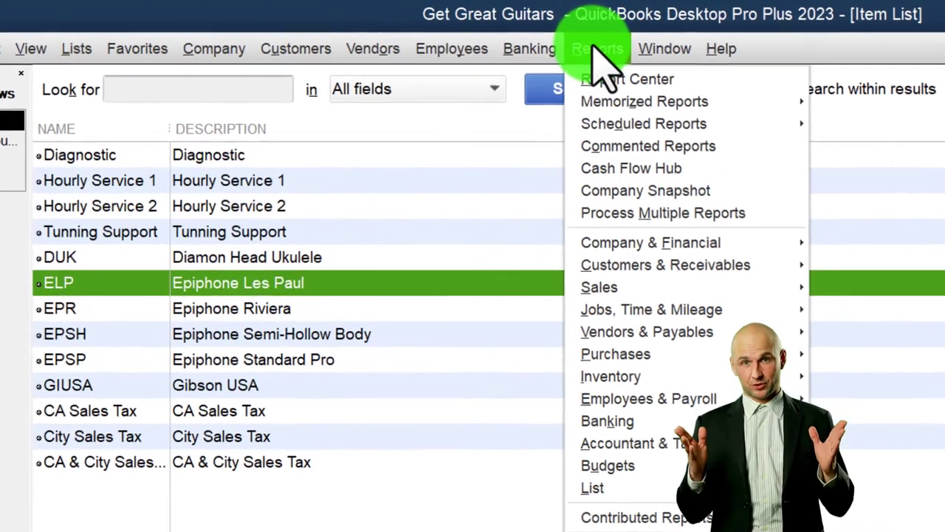
pyautogui.click(624, 244)
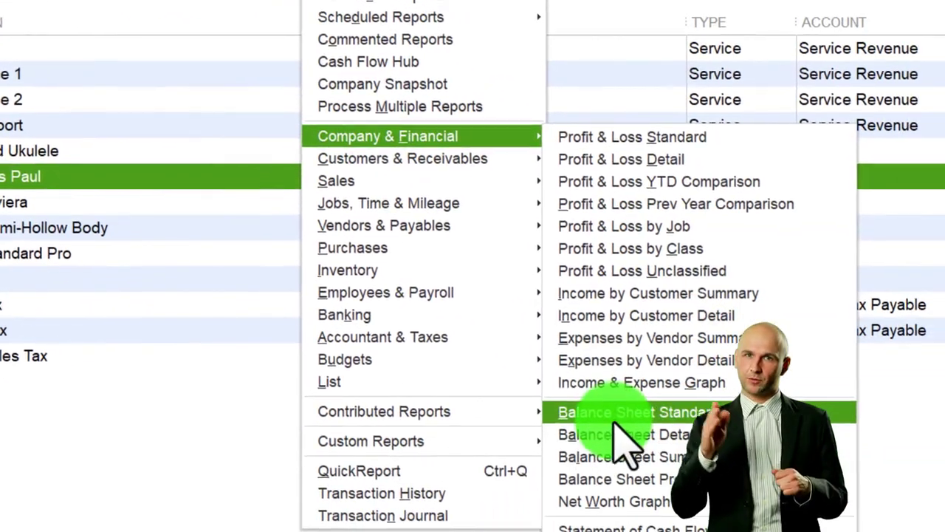
pyautogui.click(614, 415)
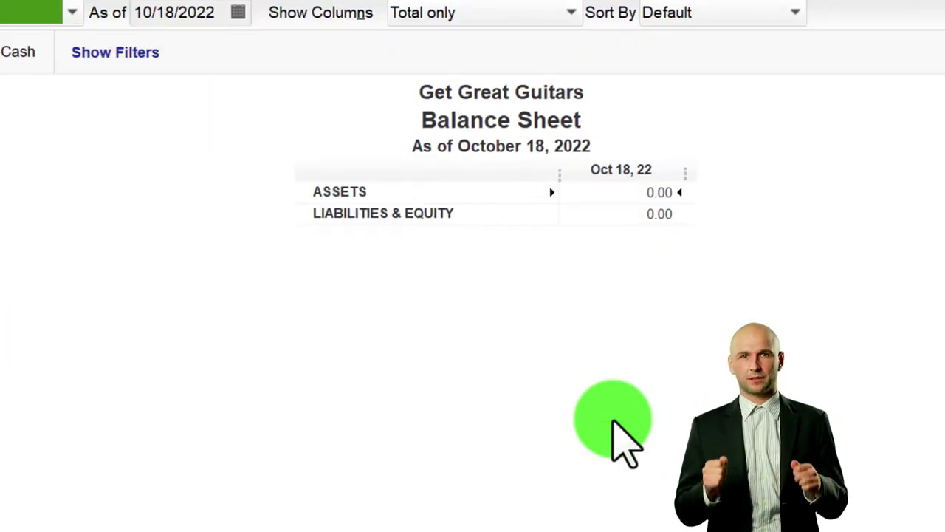
# Customize the Balance Sheet's date range to run from 01/01/2023 to 12/31/2023
pyautogui.click(212, 80)
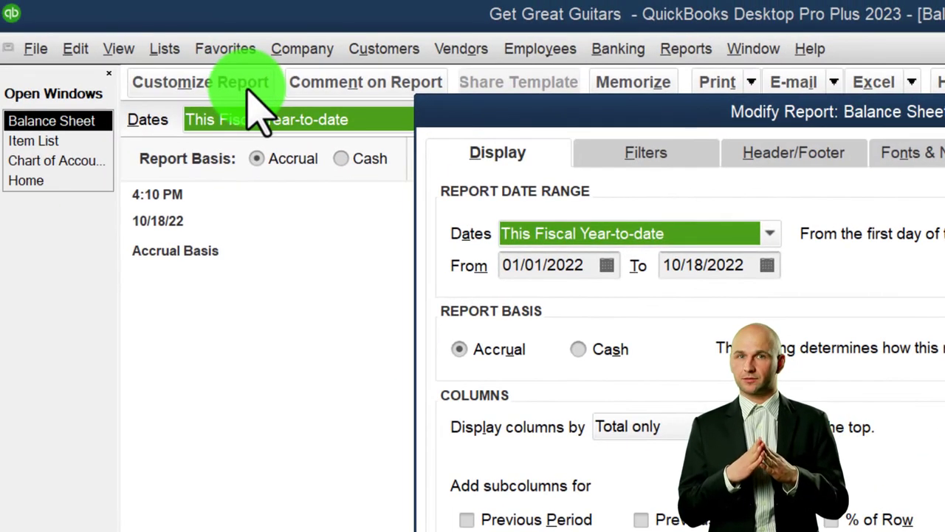
pyautogui.click(770, 233)
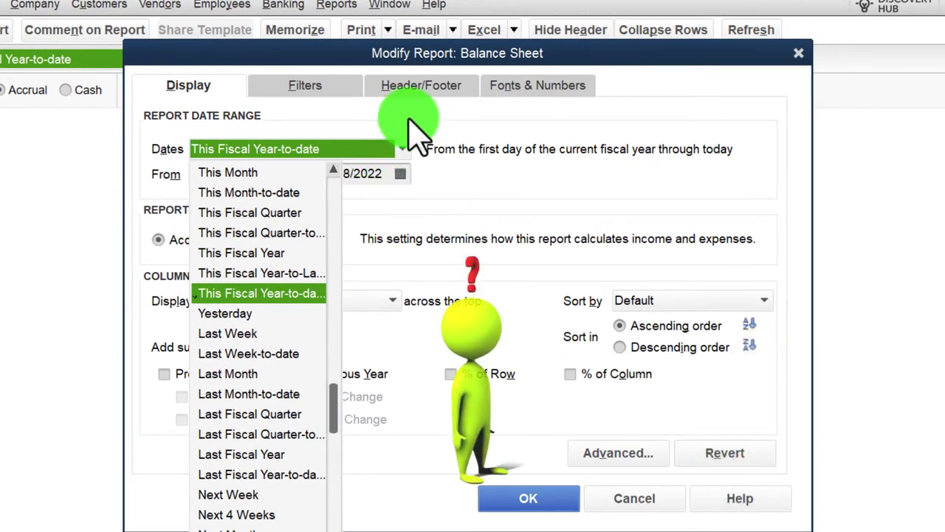
pyautogui.click(411, 122)
pyautogui.click(264, 174)
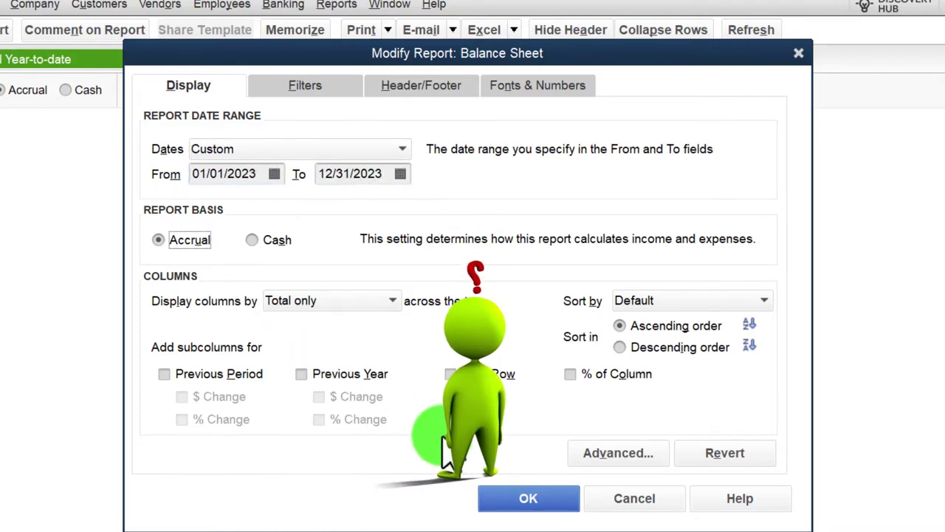
pyautogui.click(528, 498)
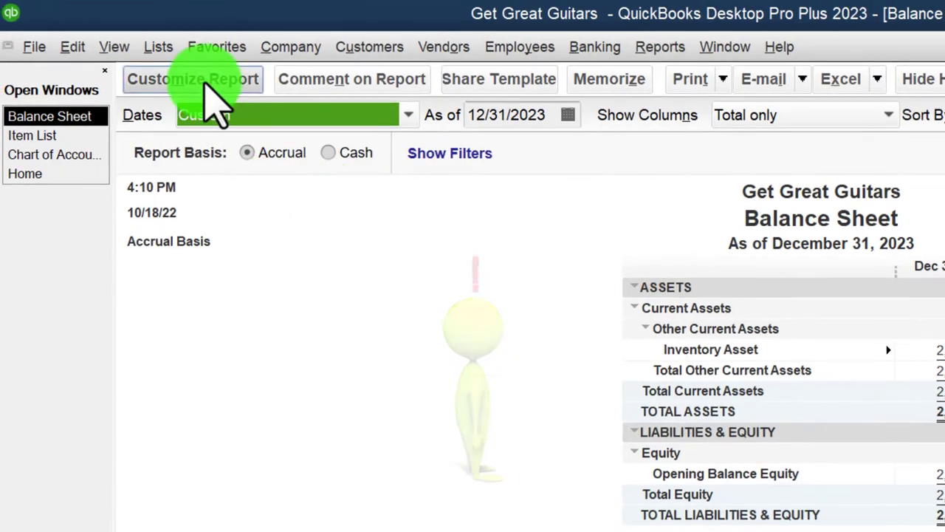
# Change the Balance Sheet's column label font and apply the change to all related fonts
pyautogui.click(214, 100)
pyautogui.click(871, 144)
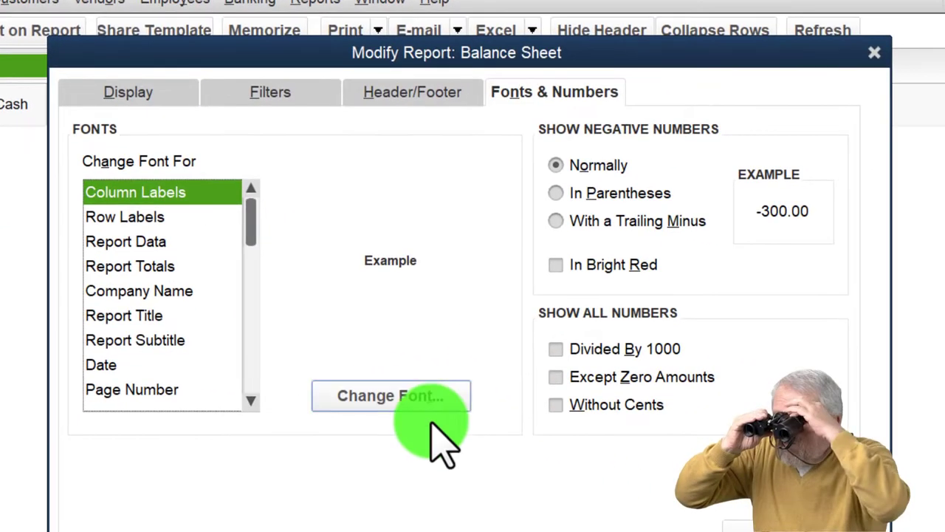
pyautogui.click(426, 397)
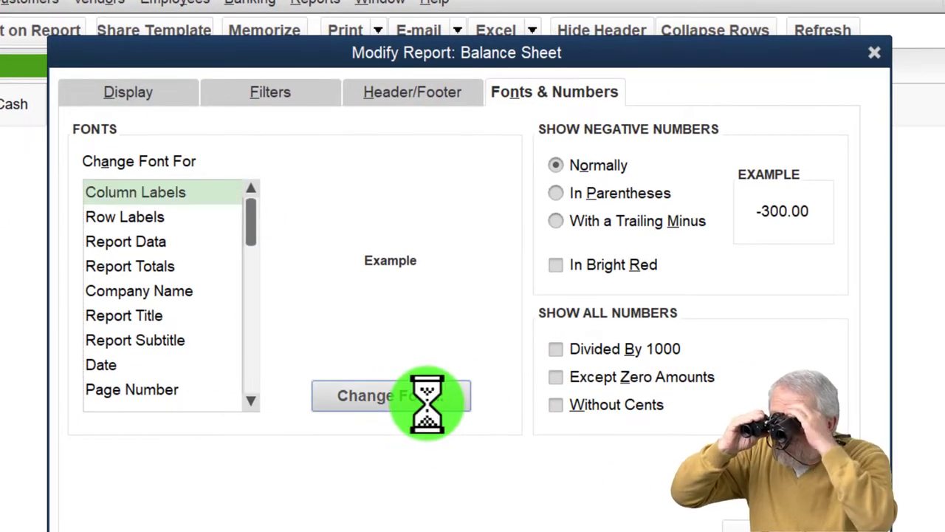
pyautogui.click(415, 330)
pyautogui.click(495, 235)
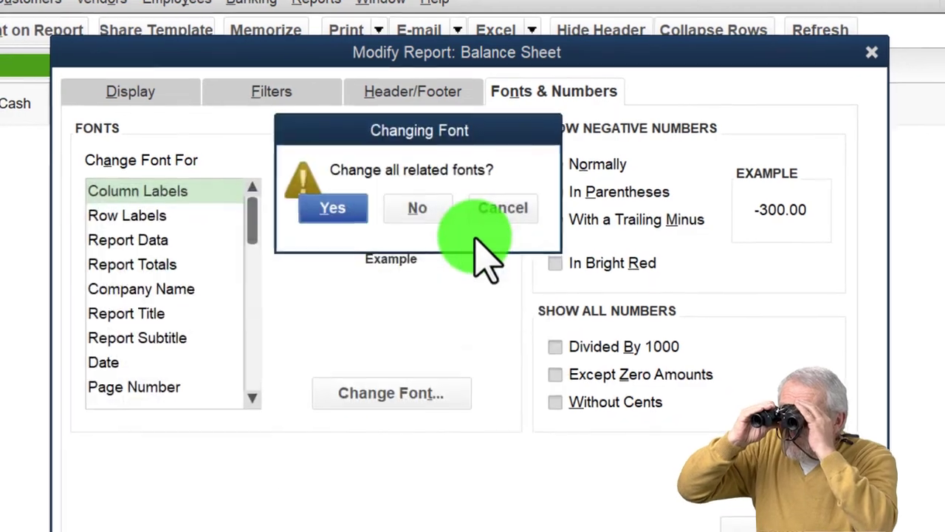
pyautogui.click(350, 207)
pyautogui.click(531, 496)
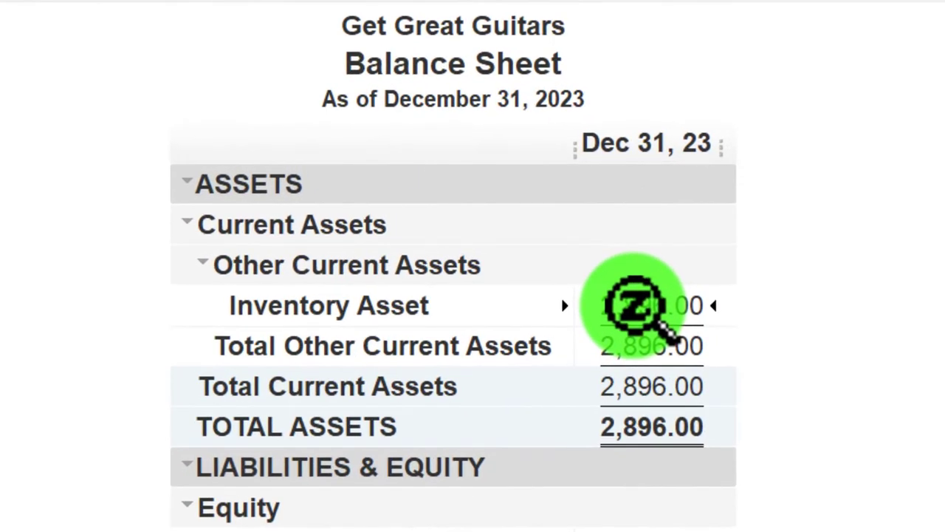
# Drill into the Balance Sheet's Inventory Asset amount and set the transaction report's start date to 01/01/2022
pyautogui.doubleClick(634, 305)
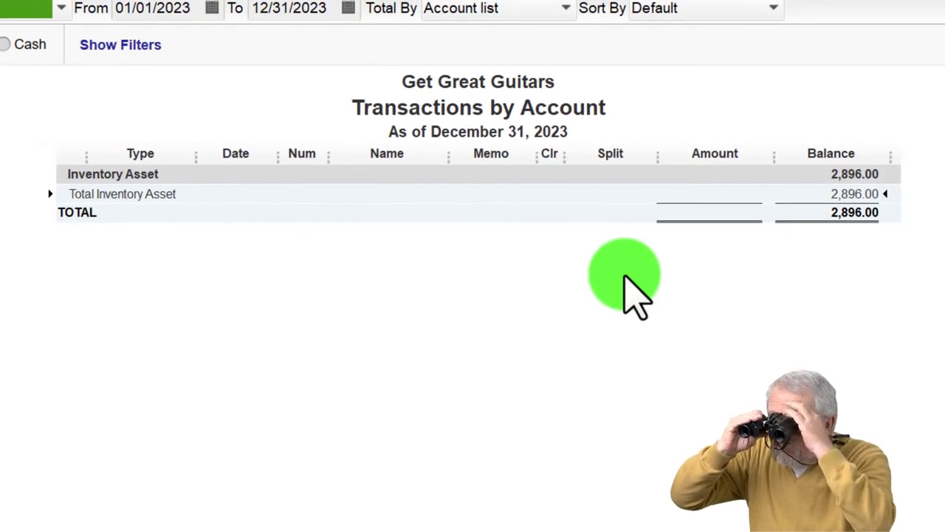
pyautogui.press('Tab')
pyautogui.write('01/')
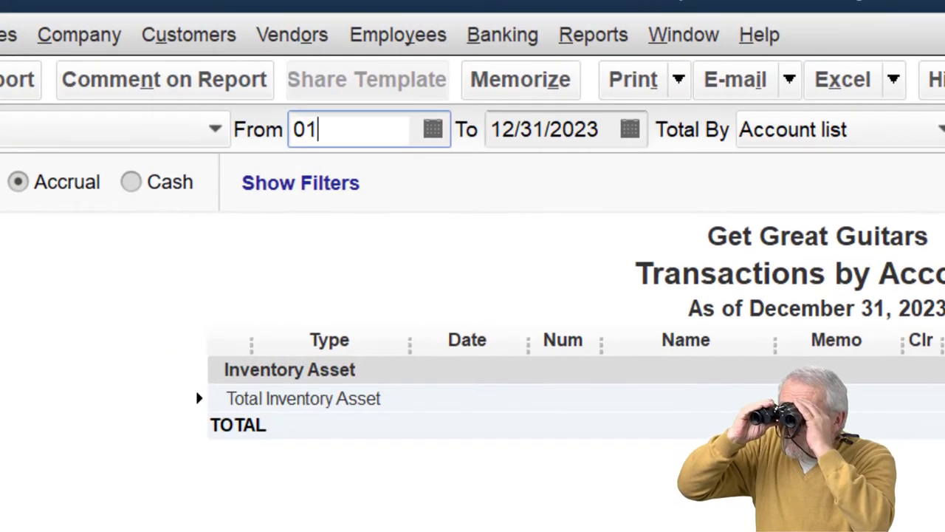
pyautogui.write('01/202')
pyautogui.press('Tab')
pyautogui.press('Tab')
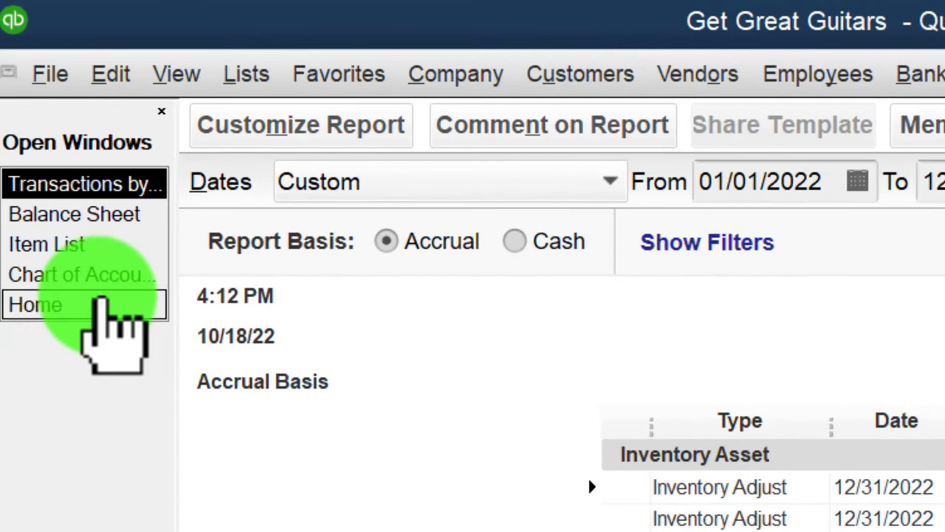
# Look at Receive Inventory on the Home page, and open the general journal entry form and leave it without making an entry
pyautogui.click(100, 302)
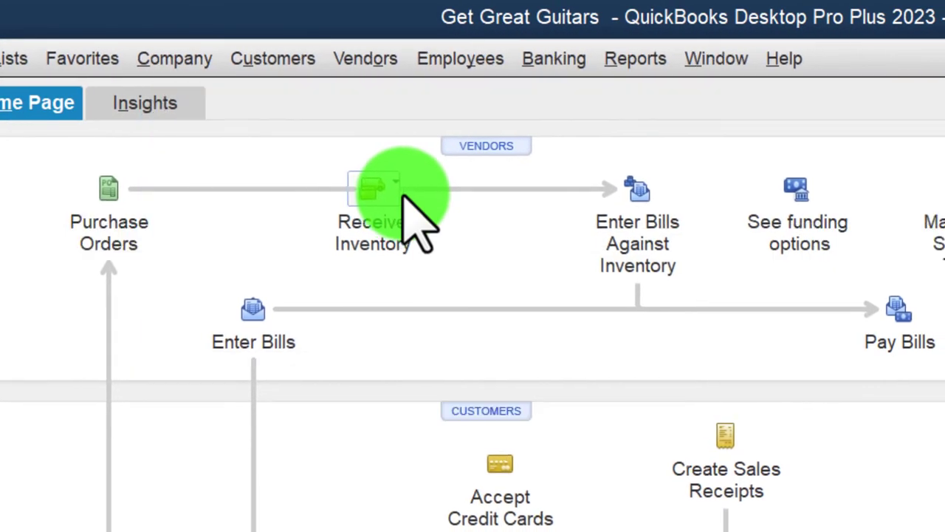
pyautogui.click(404, 193)
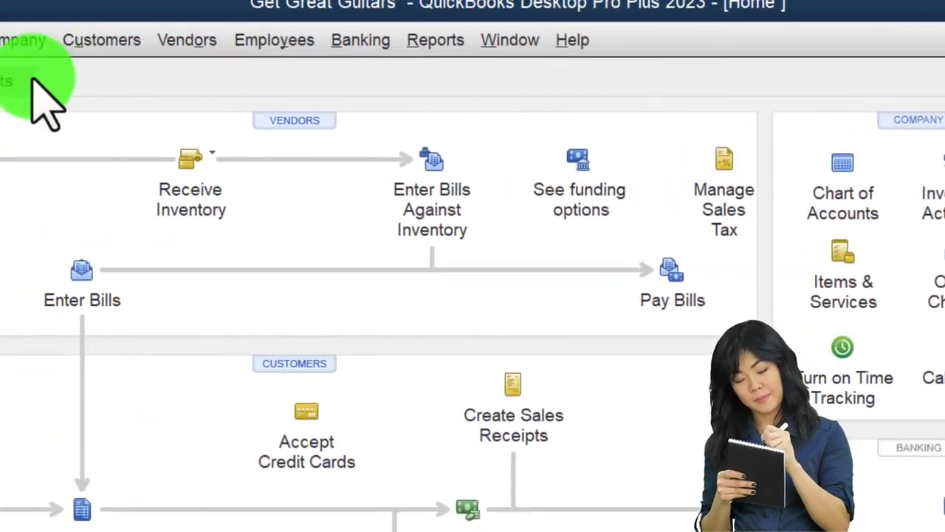
pyautogui.click(310, 51)
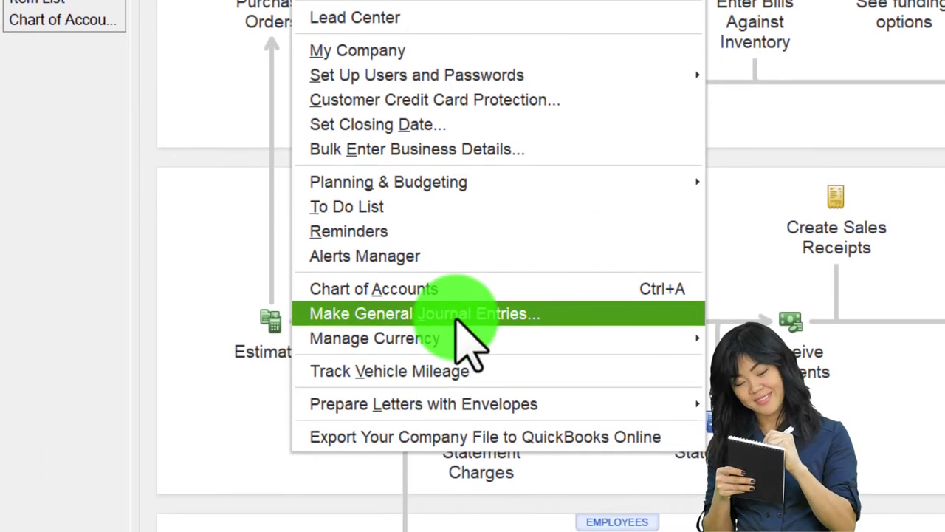
pyautogui.click(456, 317)
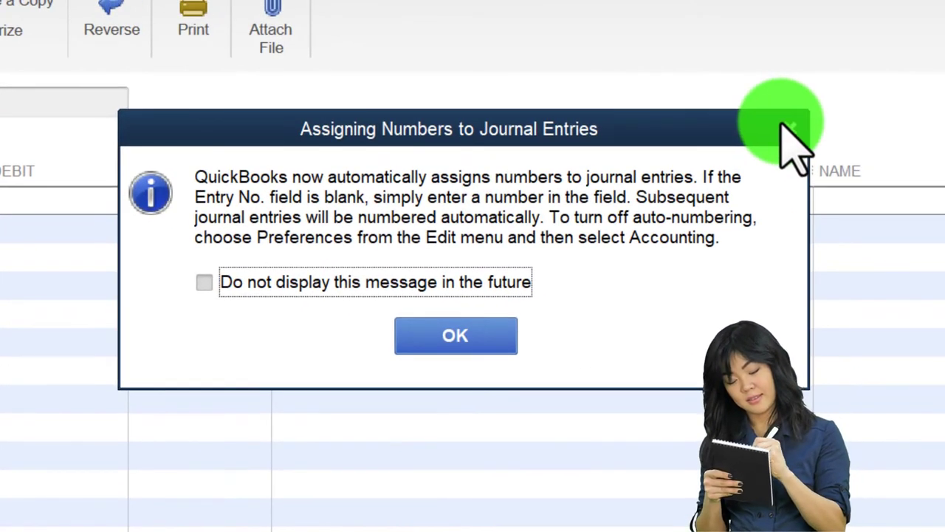
pyautogui.click(787, 127)
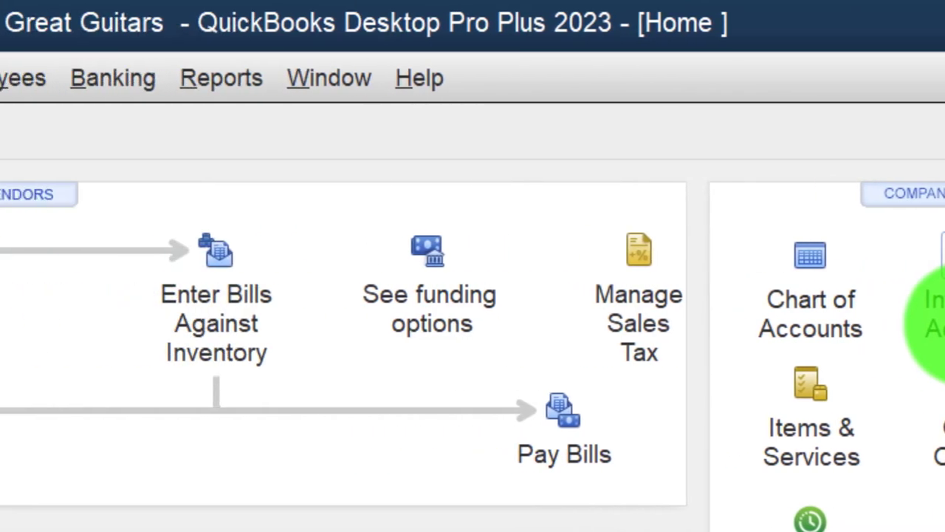
# Return to the Transactions by Account report, inspect the DUK opening inventory adjustment, and close both the record and the report
pyautogui.click(109, 263)
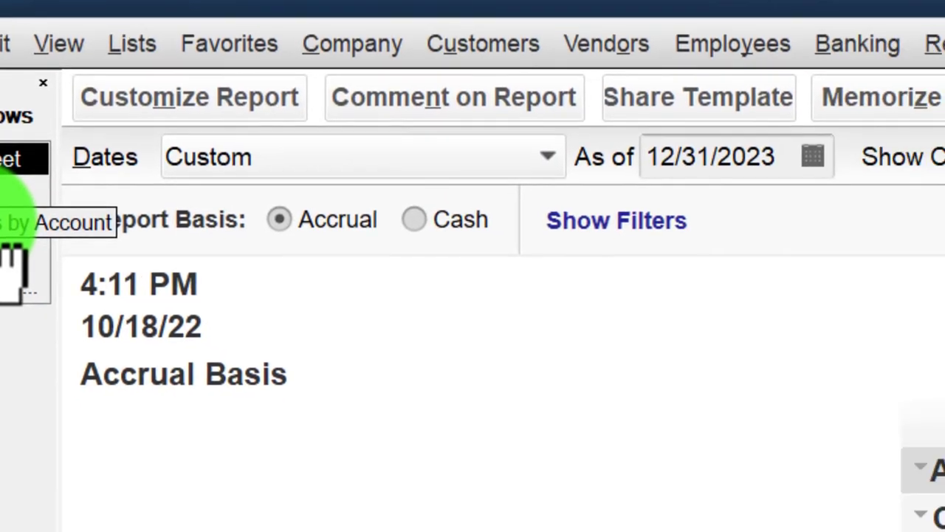
pyautogui.click(111, 259)
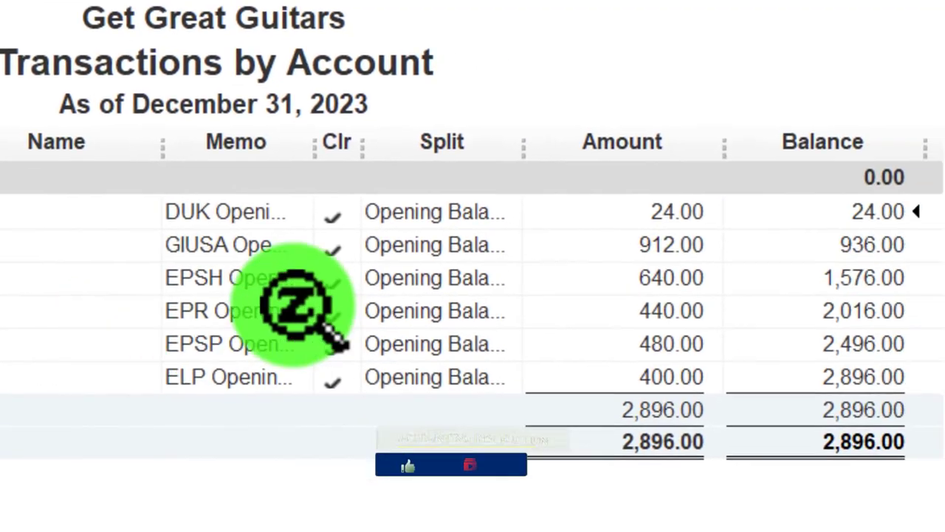
pyautogui.doubleClick(654, 211)
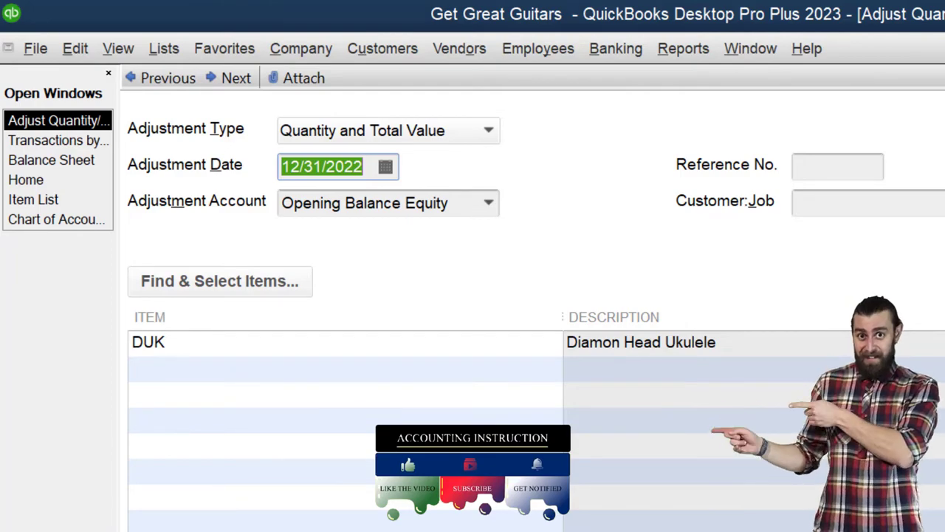
pyautogui.press('Escape')
pyautogui.press('Escape')
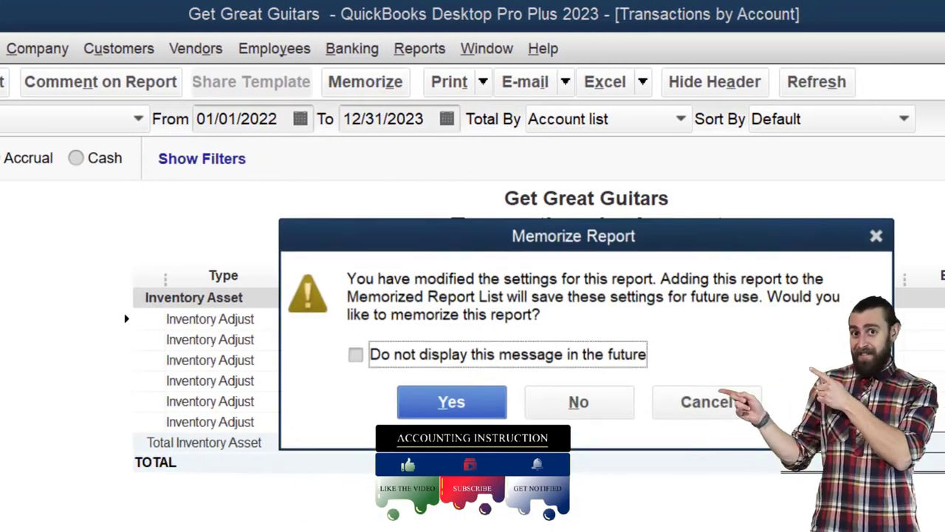
pyautogui.click(435, 405)
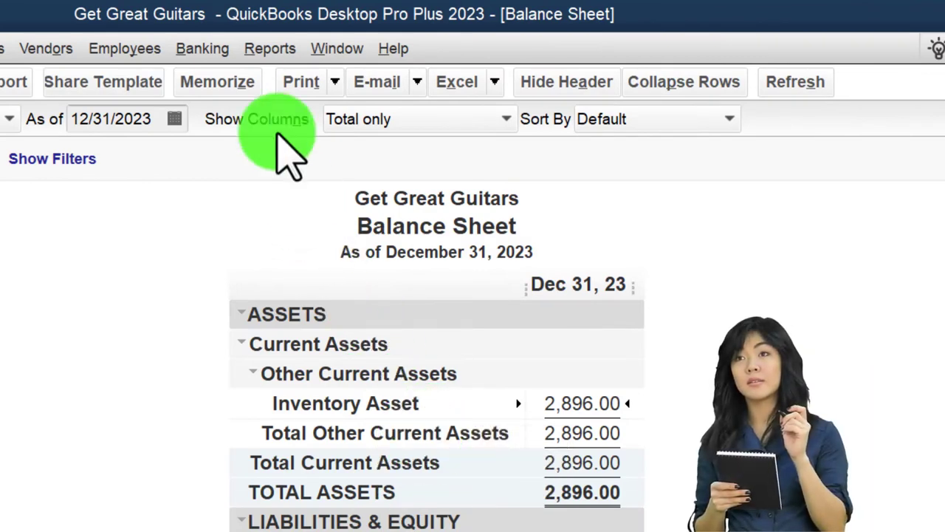
# Run the Inventory Valuation Summary report as of 12/31/2024
pyautogui.click(270, 49)
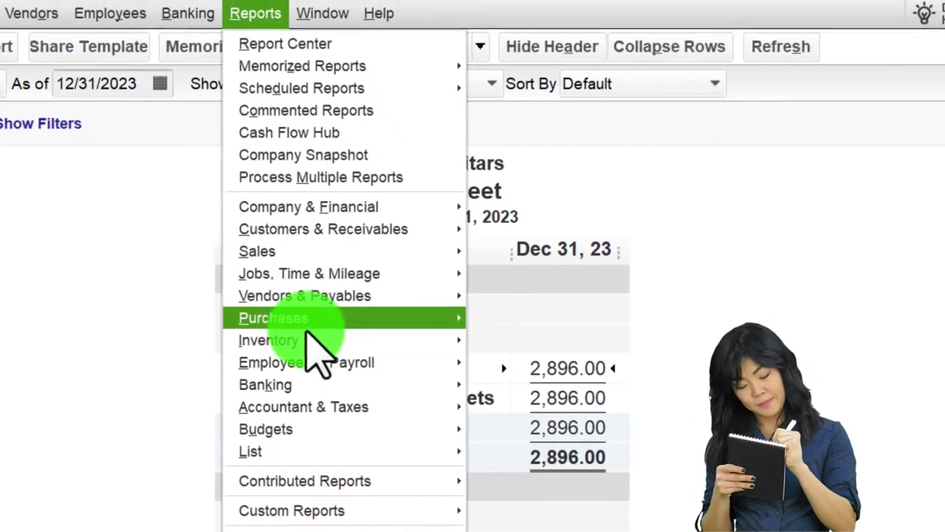
pyautogui.moveTo(284, 377)
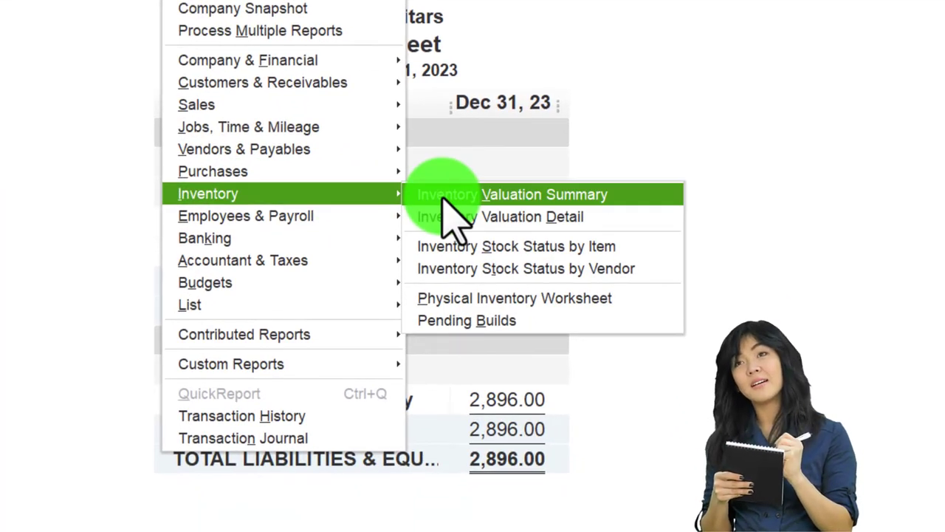
pyautogui.click(443, 197)
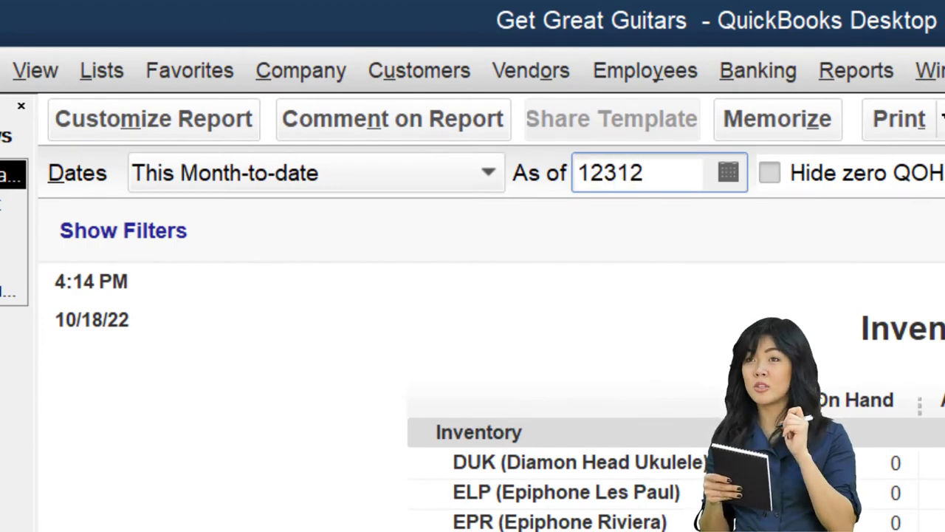
pyautogui.press('Tab')
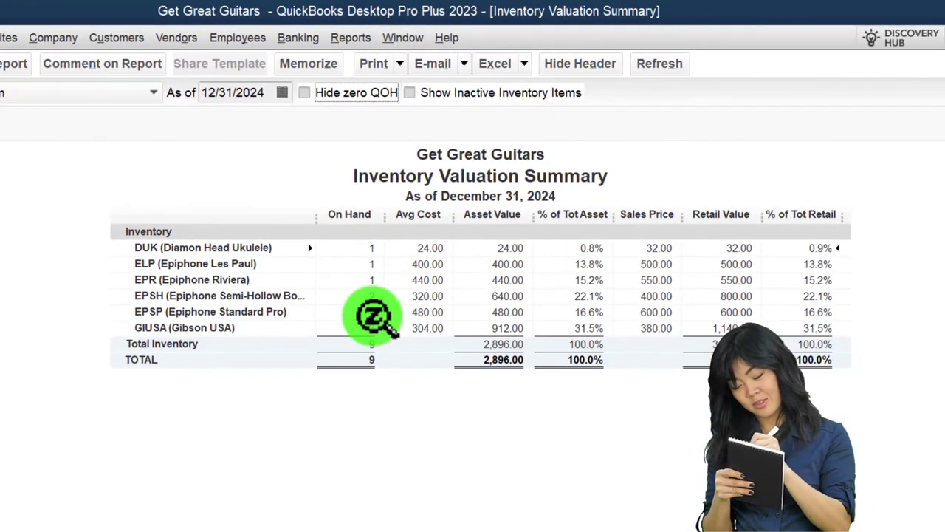
# Change the Inventory Valuation Summary's column label font and apply the change to all related fonts
pyautogui.click(10, 63)
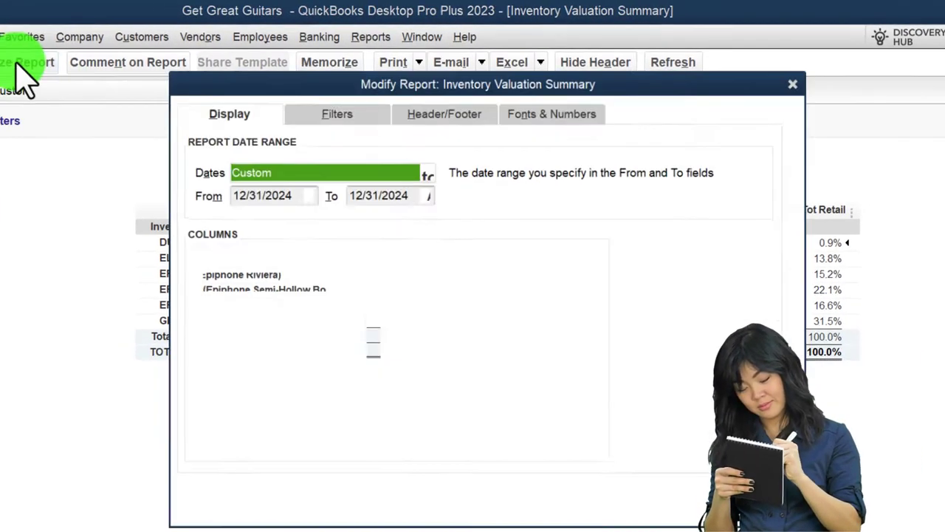
pyautogui.click(599, 102)
pyautogui.click(517, 325)
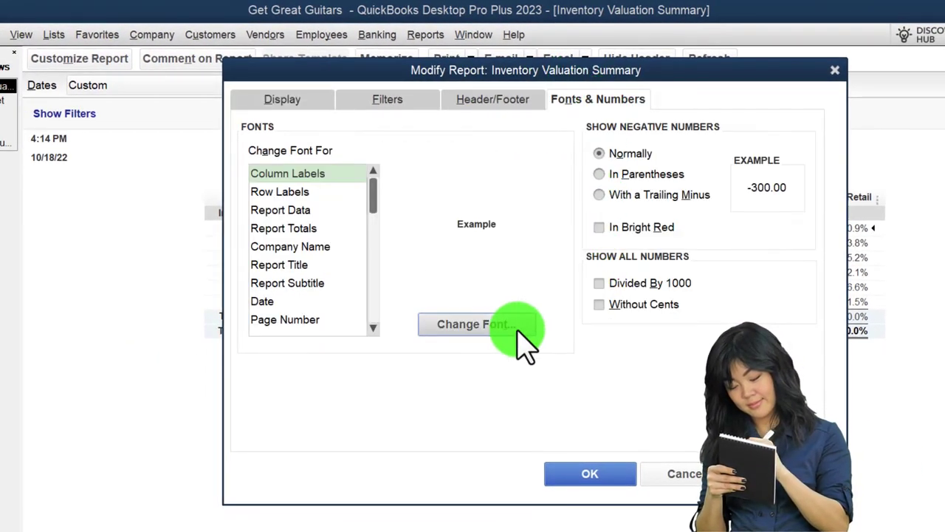
pyautogui.click(556, 207)
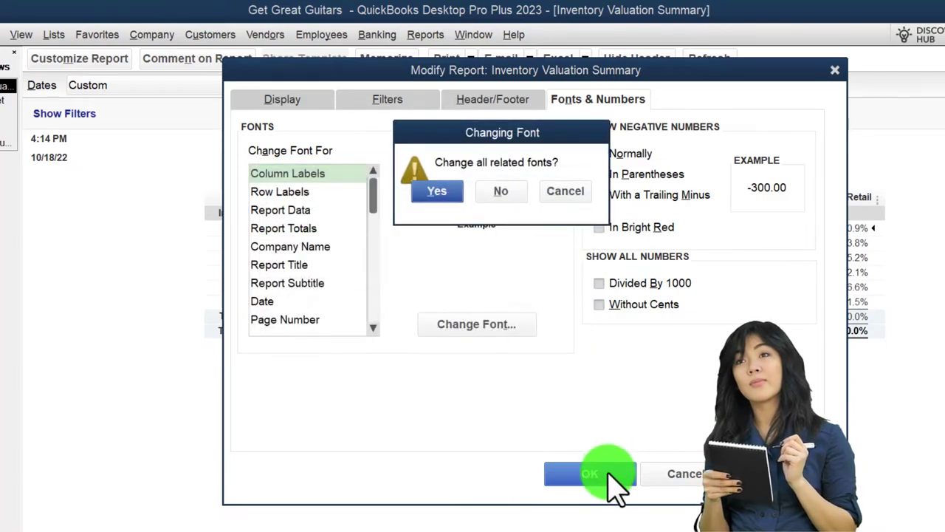
pyautogui.click(447, 189)
pyautogui.click(594, 474)
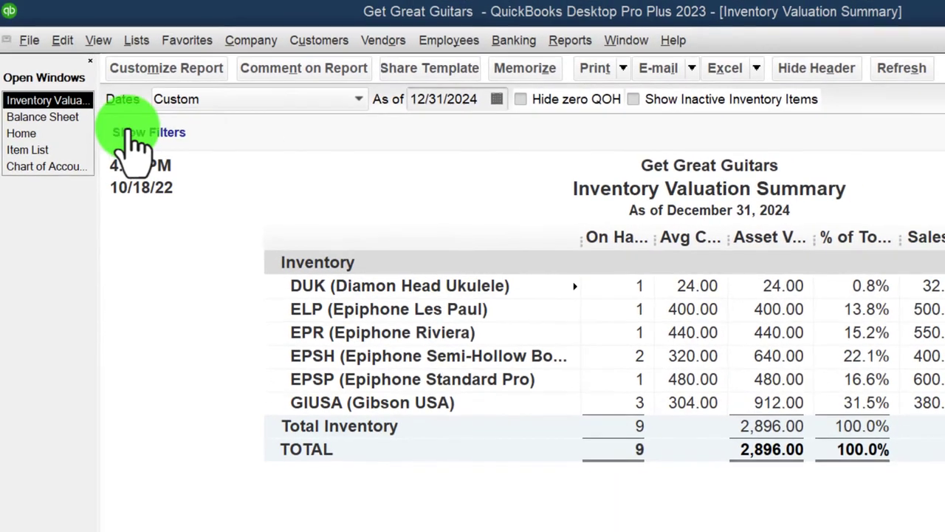
# Return to the Balance Sheet and check its Inventory Asset amount against the inventory valuation total
pyautogui.click(72, 120)
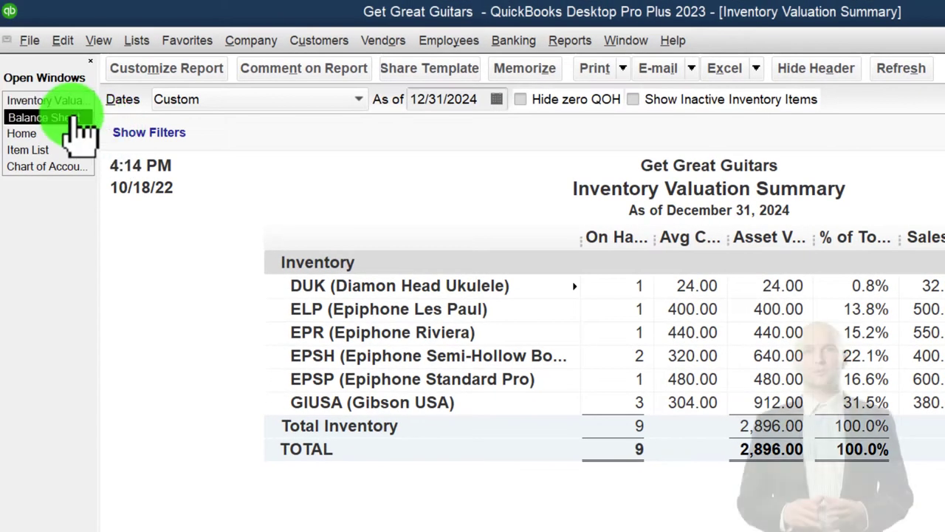
pyautogui.click(821, 341)
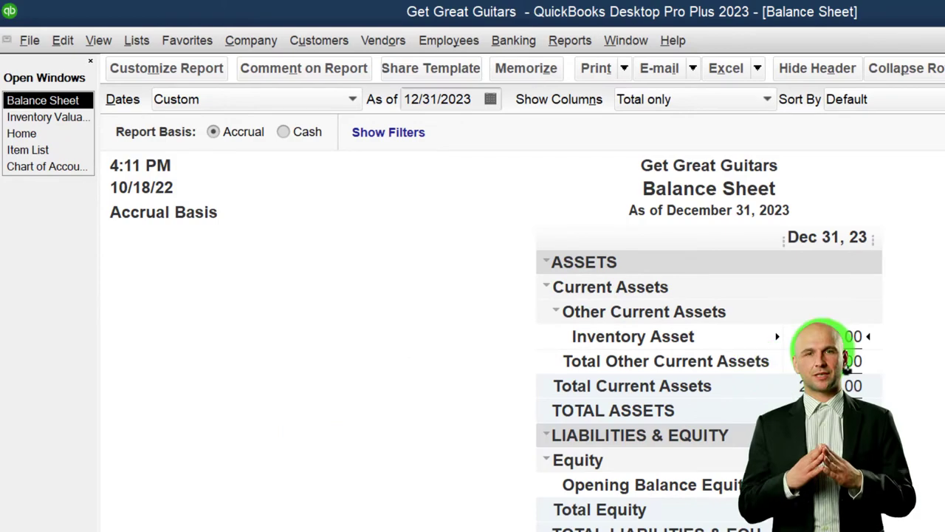
# Return to the Inventory Valuation Summary and widen the % of Tot Asset column and the sales column beside it
pyautogui.click(48, 117)
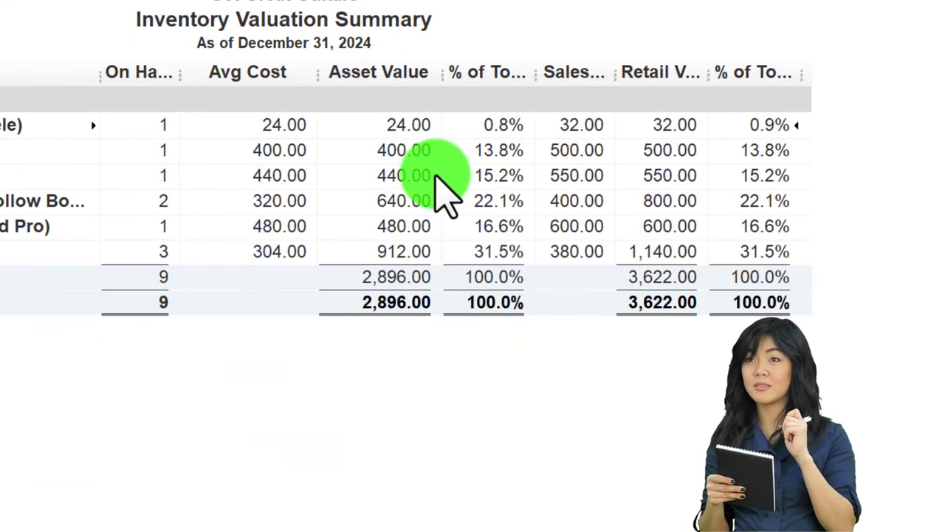
pyautogui.moveTo(567, 75); pyautogui.dragTo(565, 74)
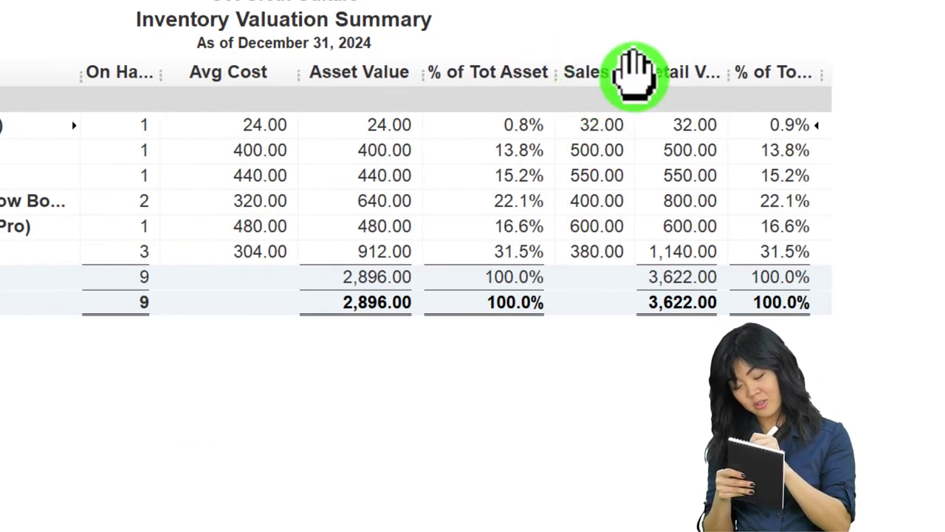
pyautogui.moveTo(661, 72); pyautogui.dragTo(661, 74)
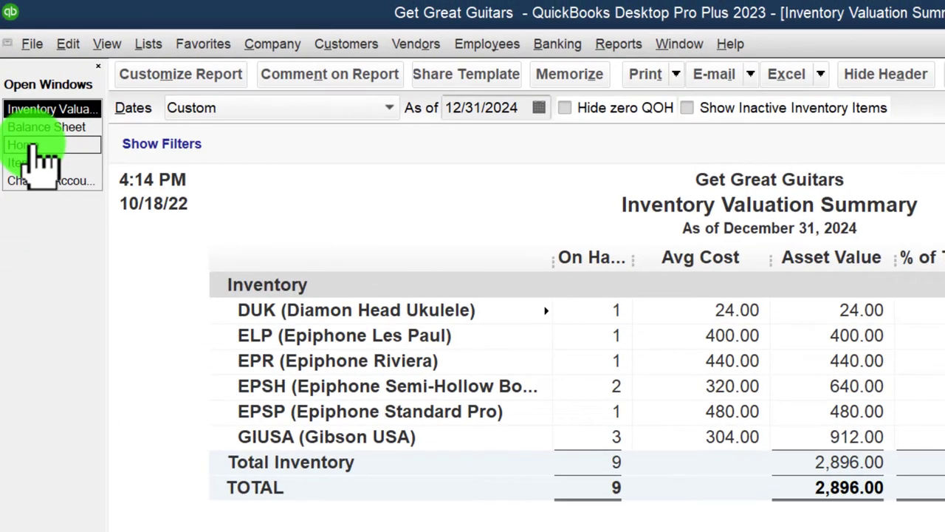
# Start a new vendor bill from the home page and add the EPR item to its first item line
pyautogui.click(33, 145)
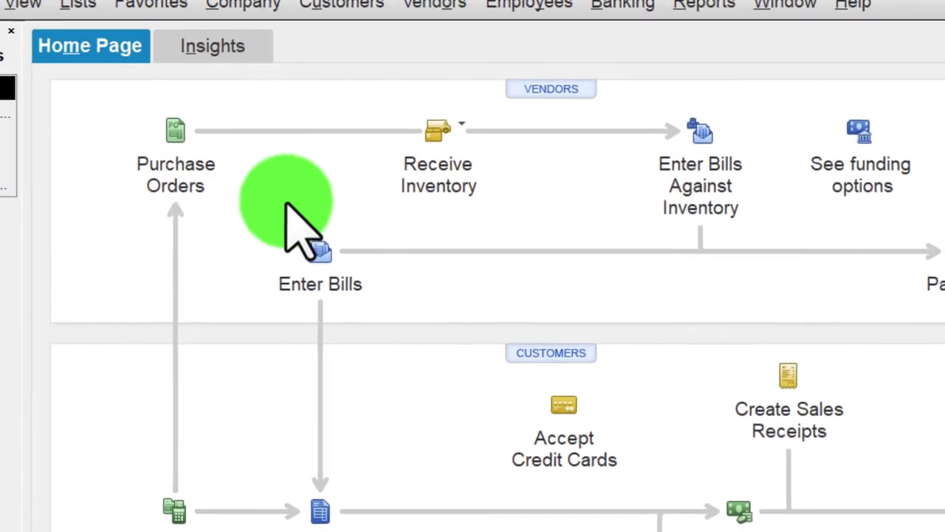
pyautogui.click(482, 148)
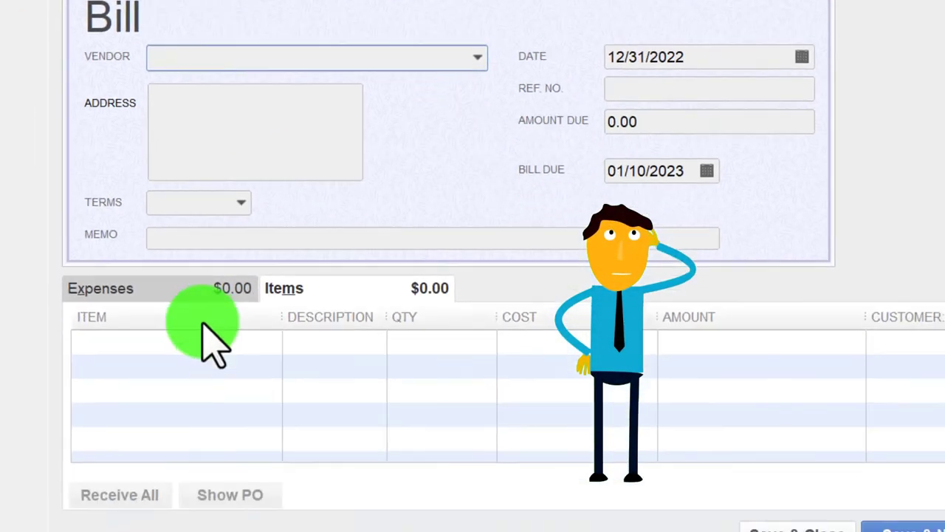
pyautogui.click(234, 277)
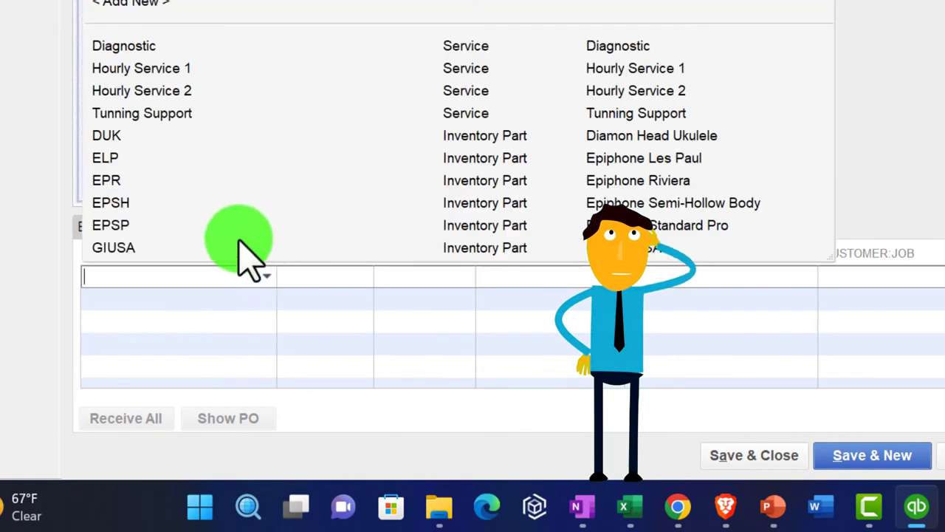
pyautogui.click(146, 180)
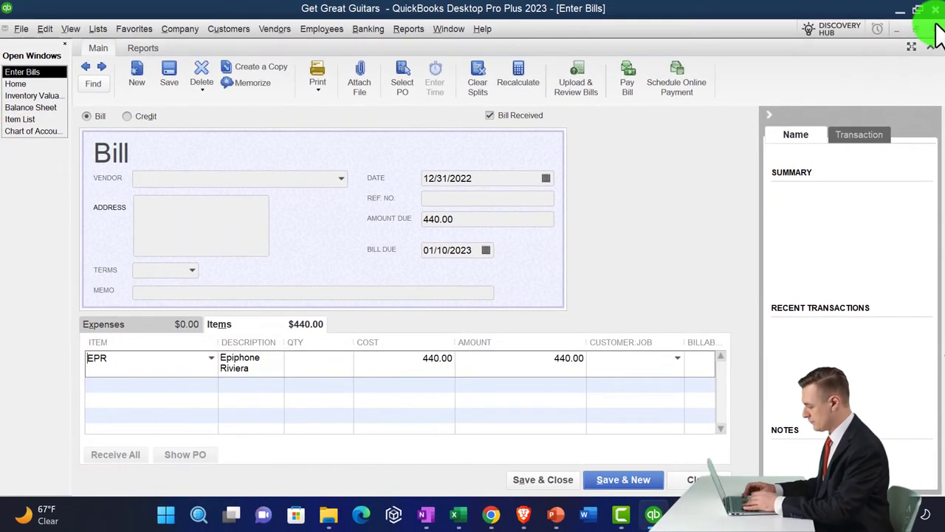
# Close the EPR bill without recording the transaction
pyautogui.click(934, 29)
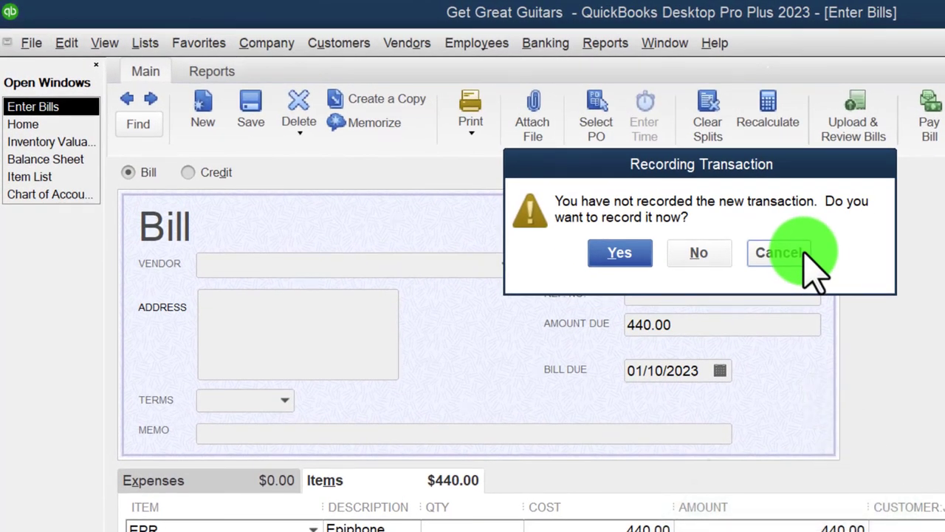
pyautogui.moveTo(709, 173); pyautogui.dragTo(853, 107)
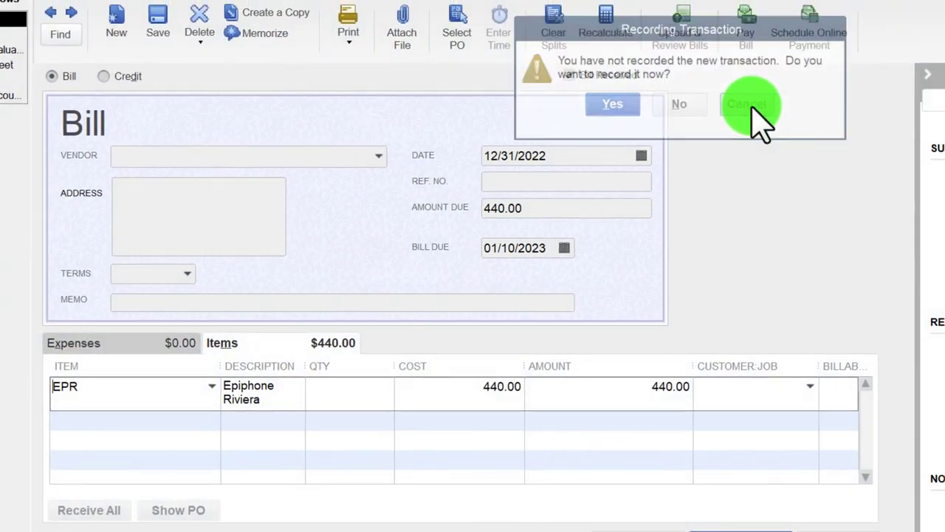
pyautogui.click(744, 104)
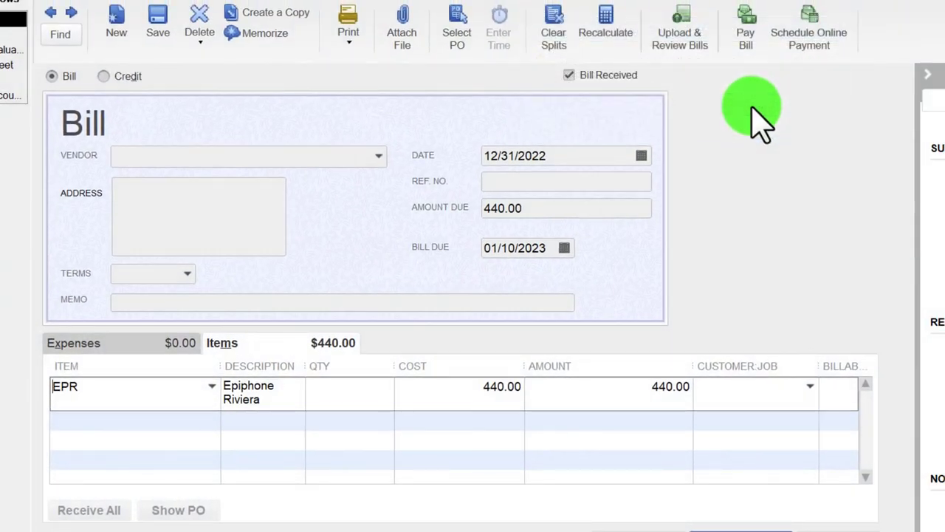
pyautogui.press('Escape')
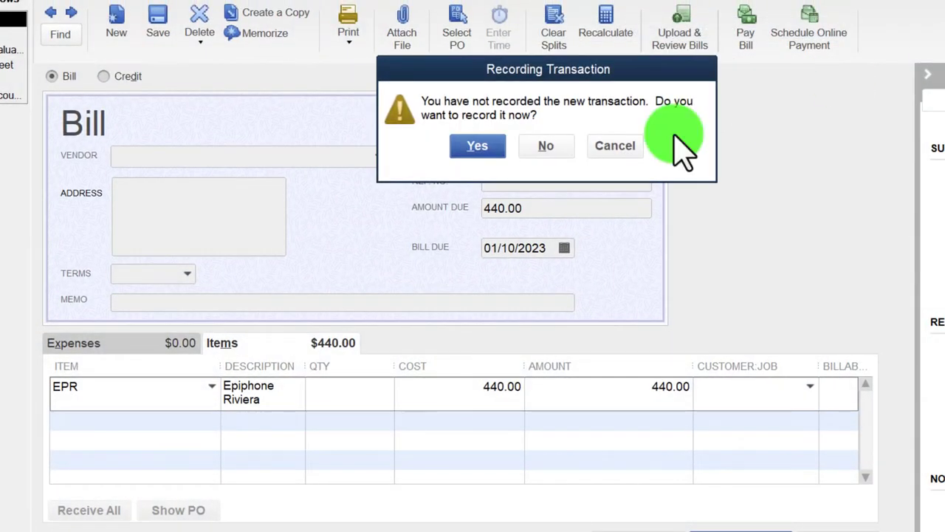
pyautogui.click(548, 145)
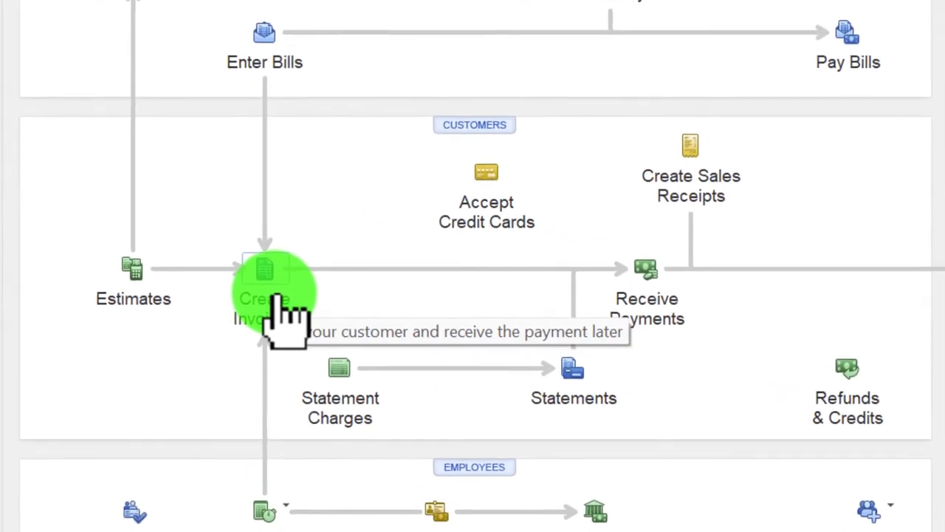
# Start a new invoice for Customer 1 with the ELP item on its first line
pyautogui.click(217, 314)
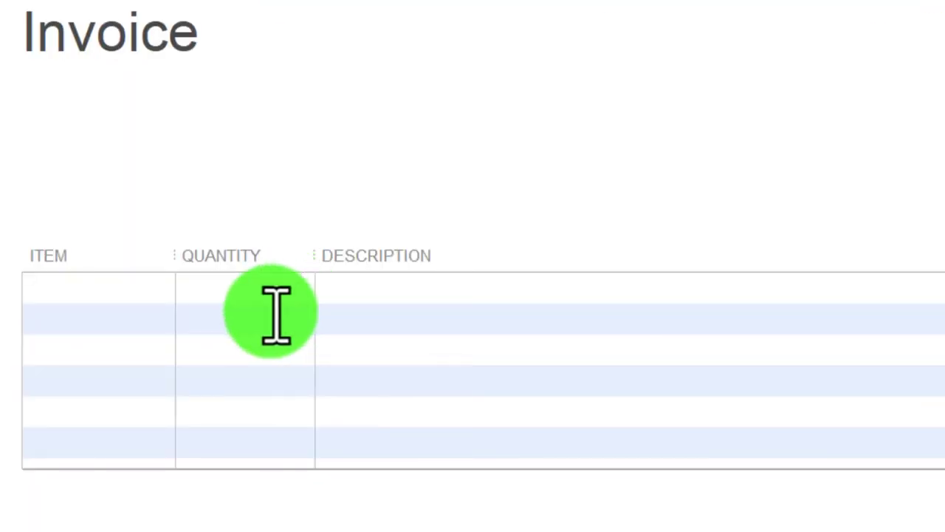
pyautogui.click(177, 281)
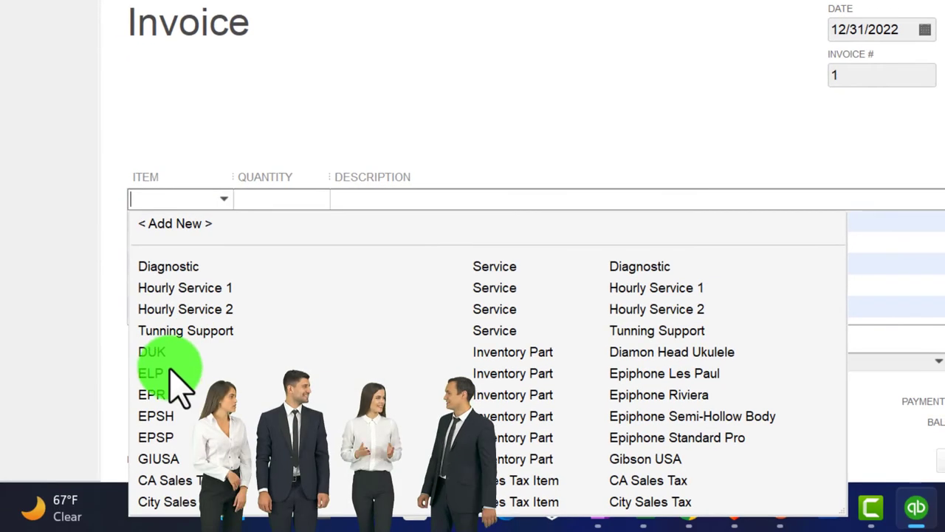
pyautogui.click(67, 531)
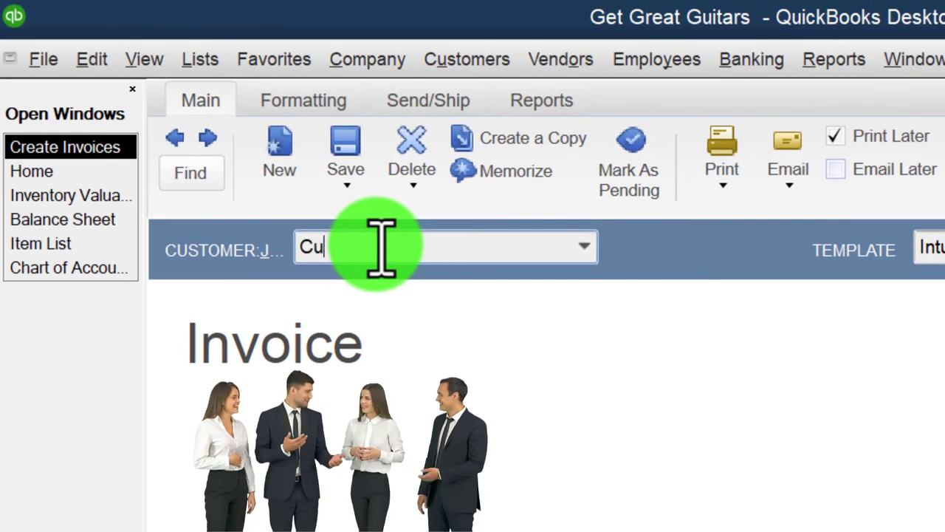
pyautogui.write('r 1')
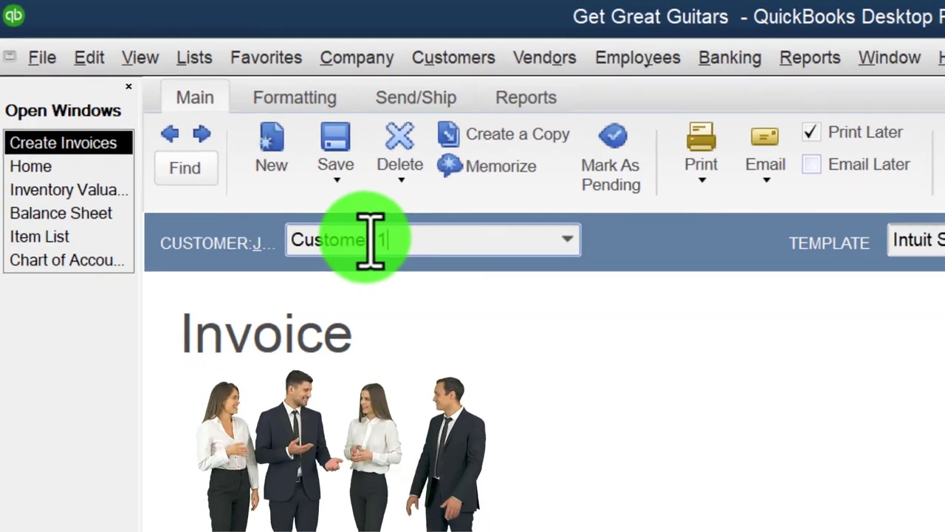
pyautogui.press('Tab')
pyautogui.click(801, 493)
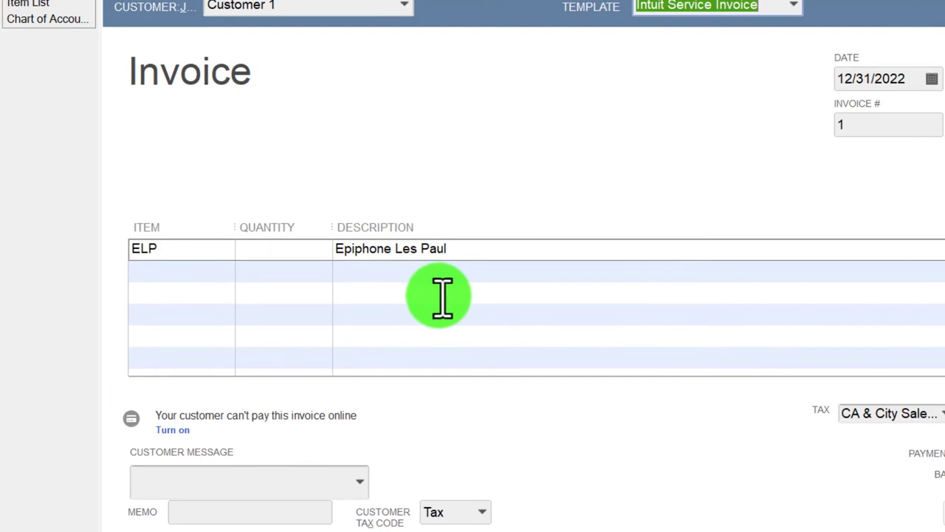
# Review the ELP line's amount and sales tax, and close the invoice without recording it
pyautogui.click(215, 252)
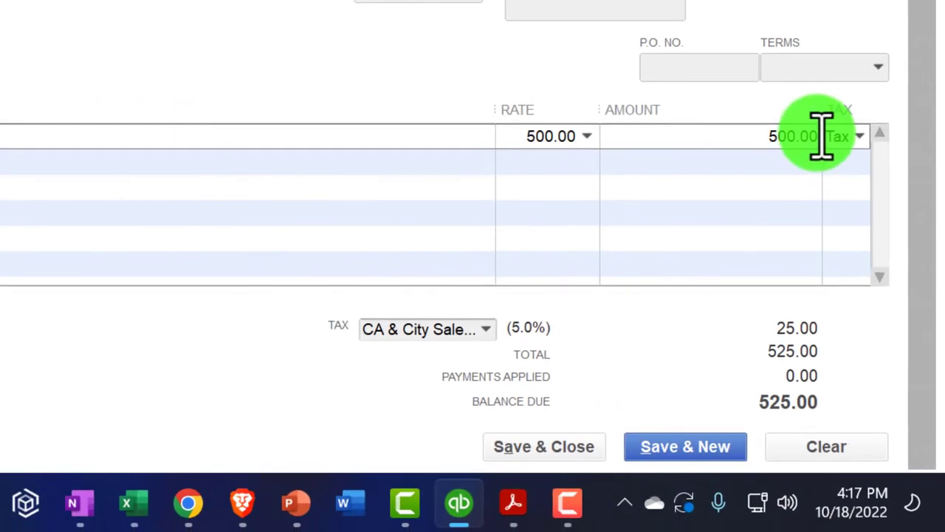
pyautogui.moveTo(822, 114); pyautogui.dragTo(791, 123)
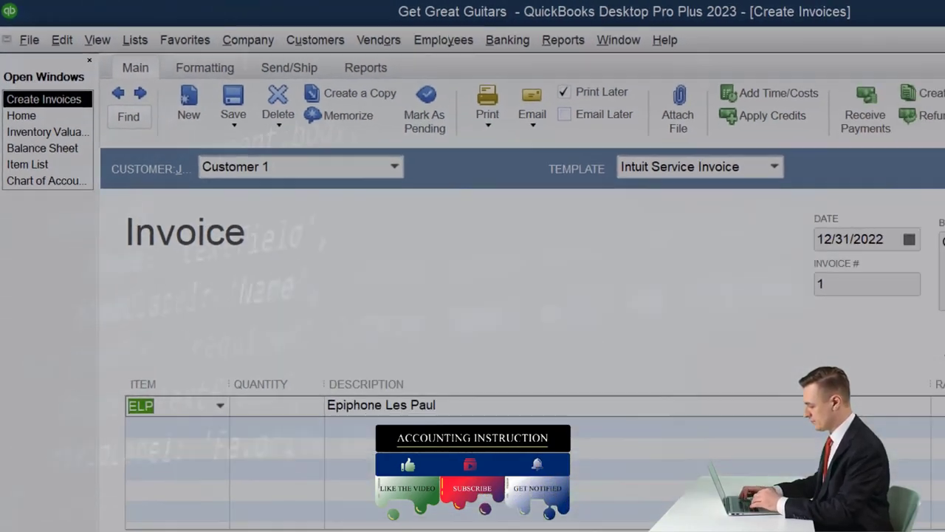
pyautogui.click(935, 29)
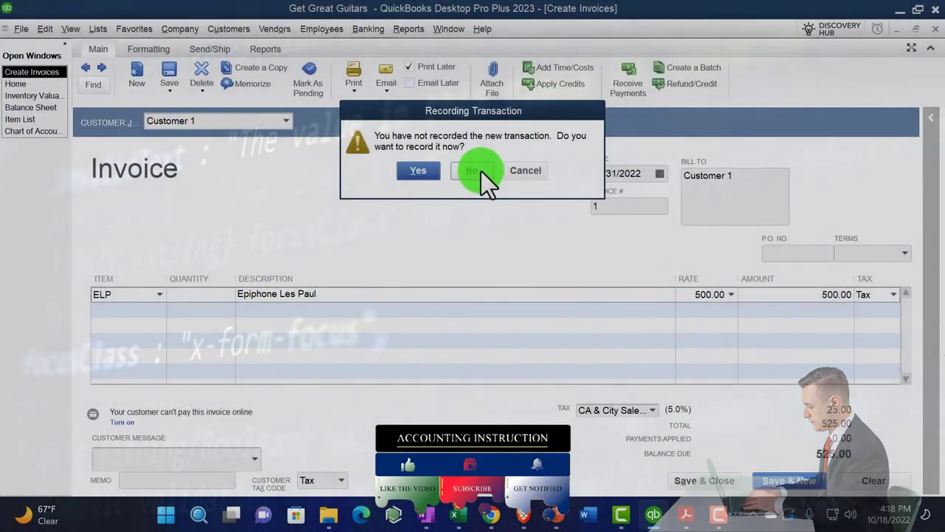
pyautogui.click(481, 171)
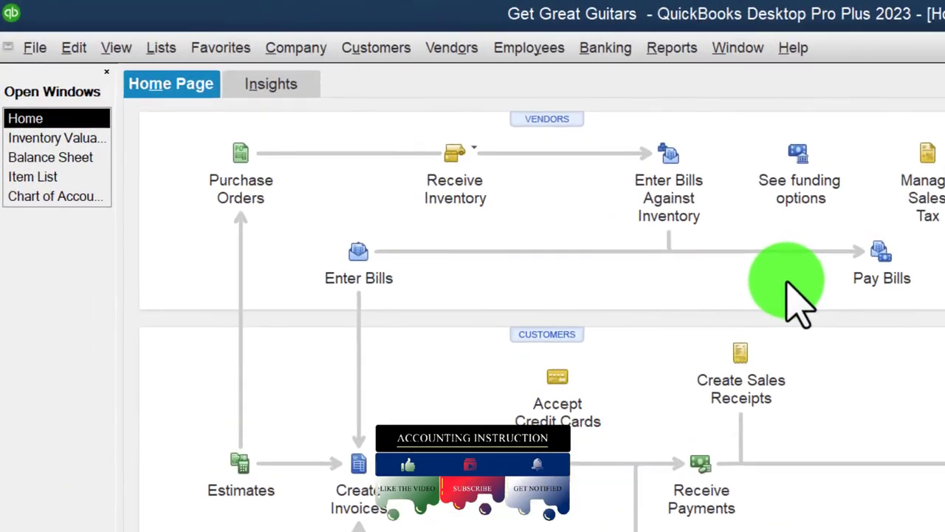
# Return to the Balance Sheet and run the Profit & Loss Standard report for 01/01/2022 to 12/31/2022
pyautogui.click(51, 157)
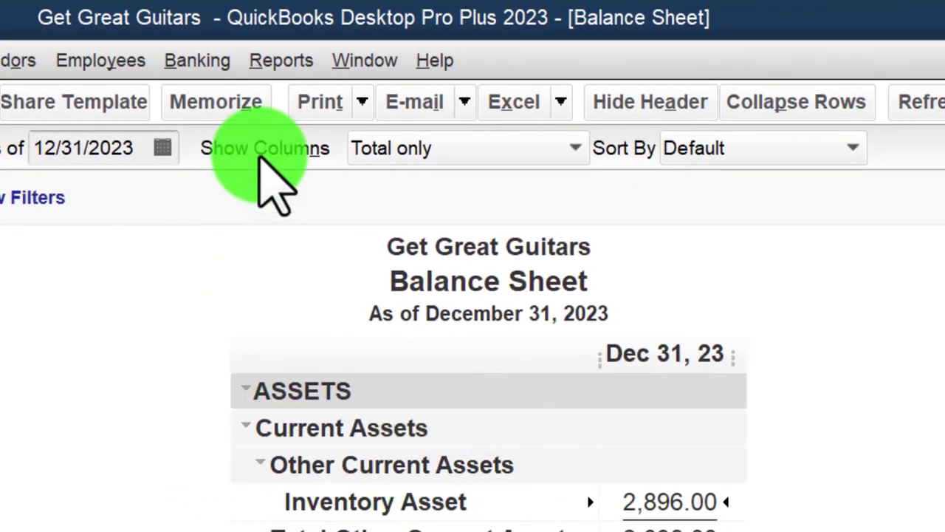
pyautogui.click(281, 61)
pyautogui.click(296, 299)
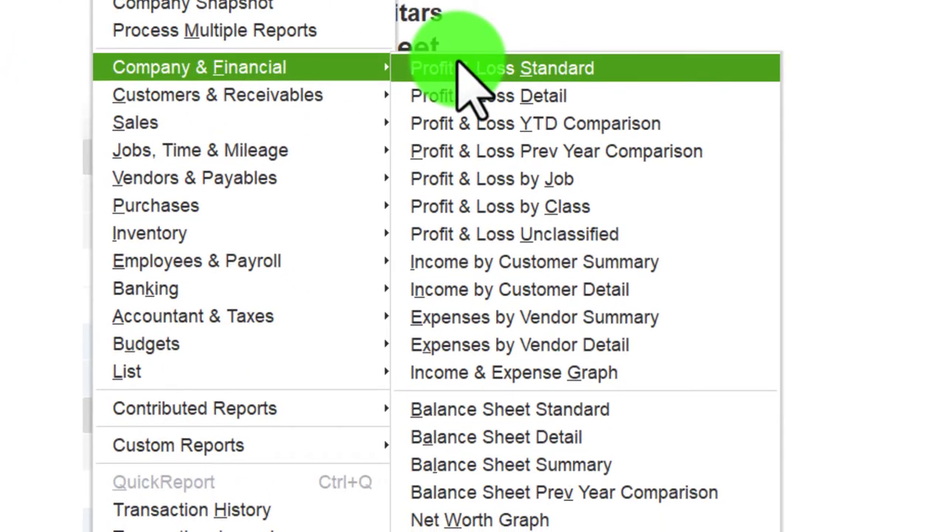
pyautogui.click(467, 107)
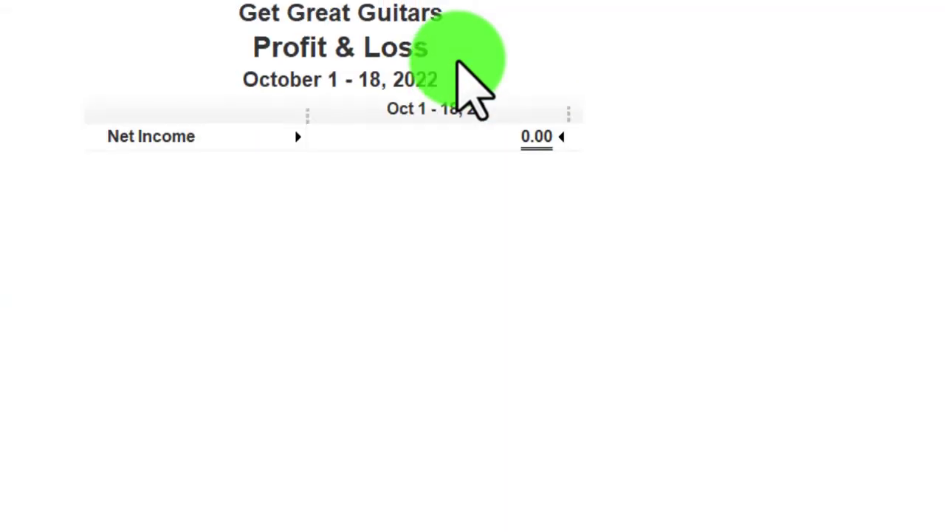
pyautogui.write('010122')
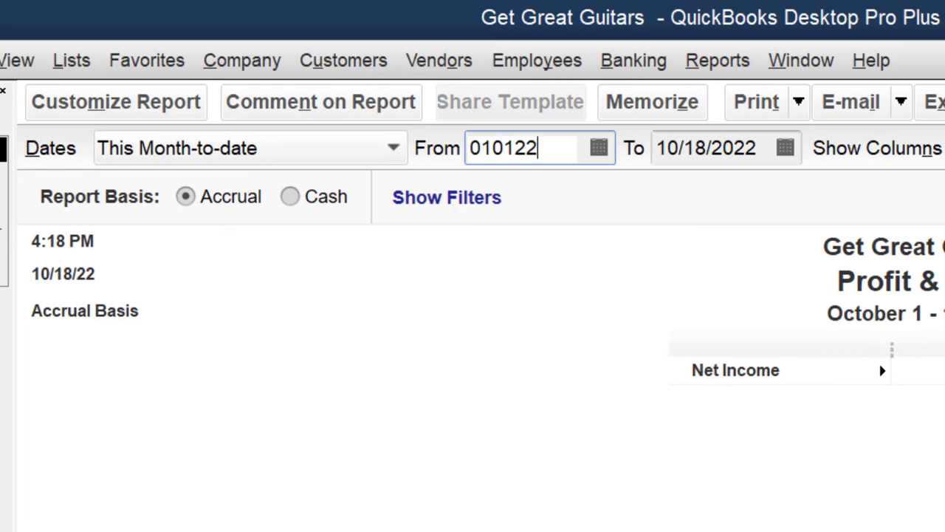
pyautogui.press('Tab')
pyautogui.write('123122')
pyautogui.press('Tab')
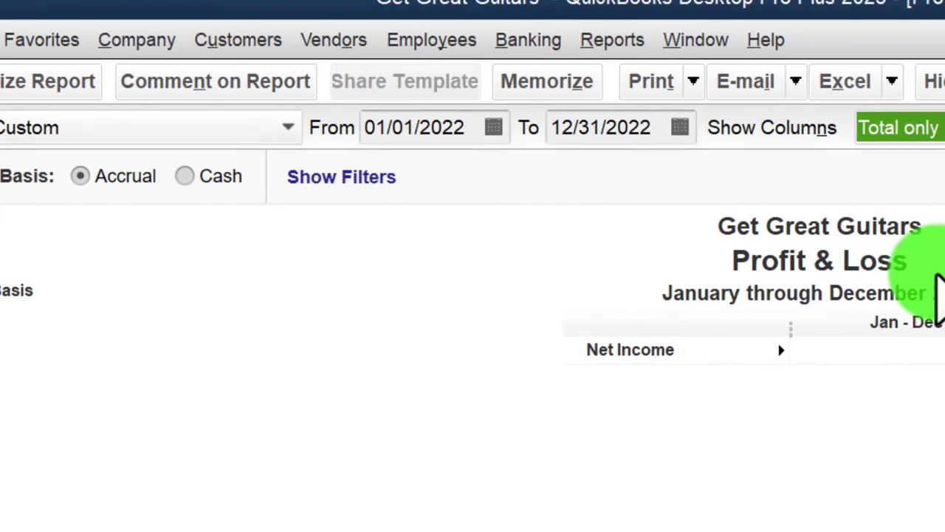